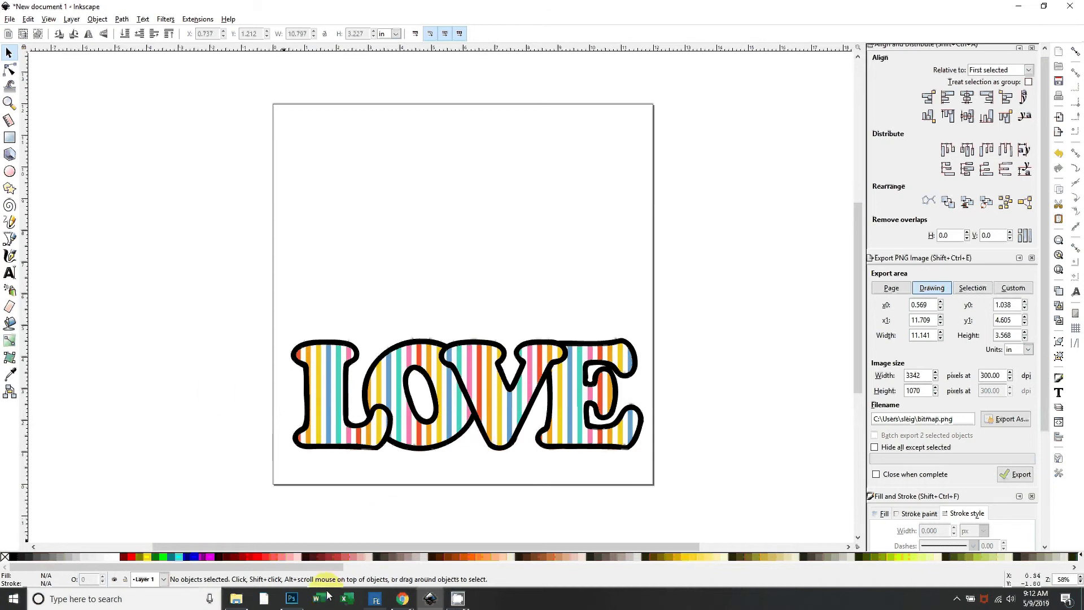
Switch to Photoshop to view the sample photos IMG_3956 to IMG_3959 of the printed LOVE designs, and return to Inkscape
{"action": "left_click", "coordinate": [292, 600]}
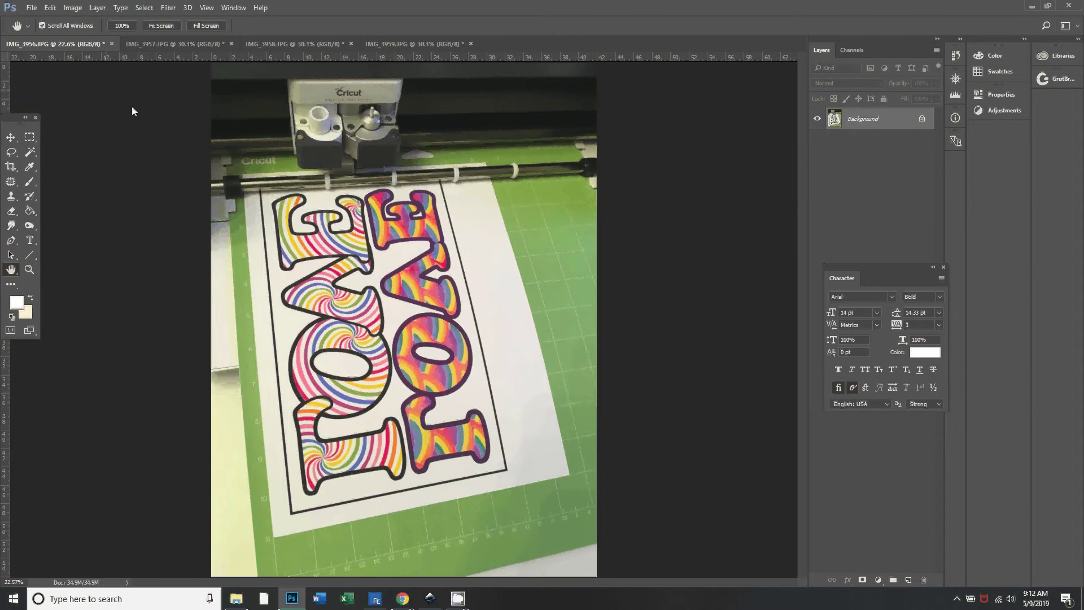
{"action": "left_click", "coordinate": [151, 44]}
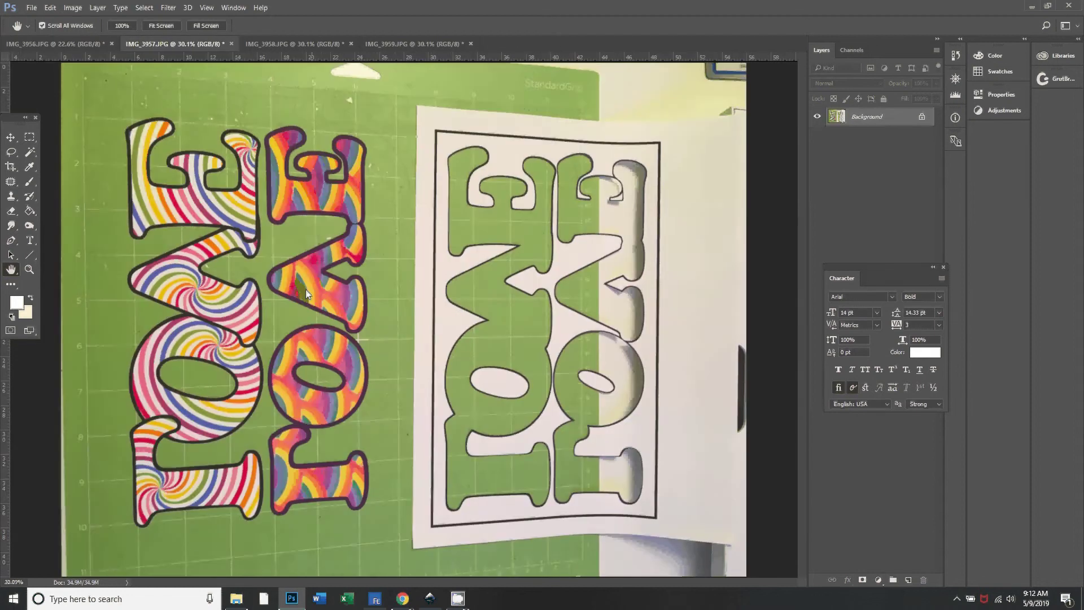
{"action": "left_click", "coordinate": [311, 44]}
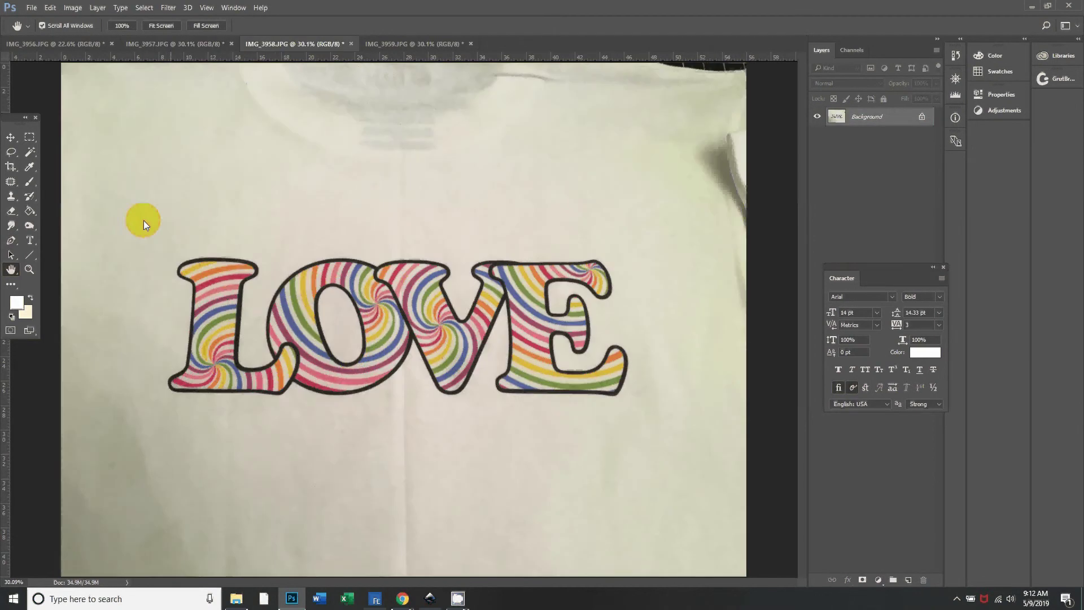
{"action": "left_click", "coordinate": [405, 45]}
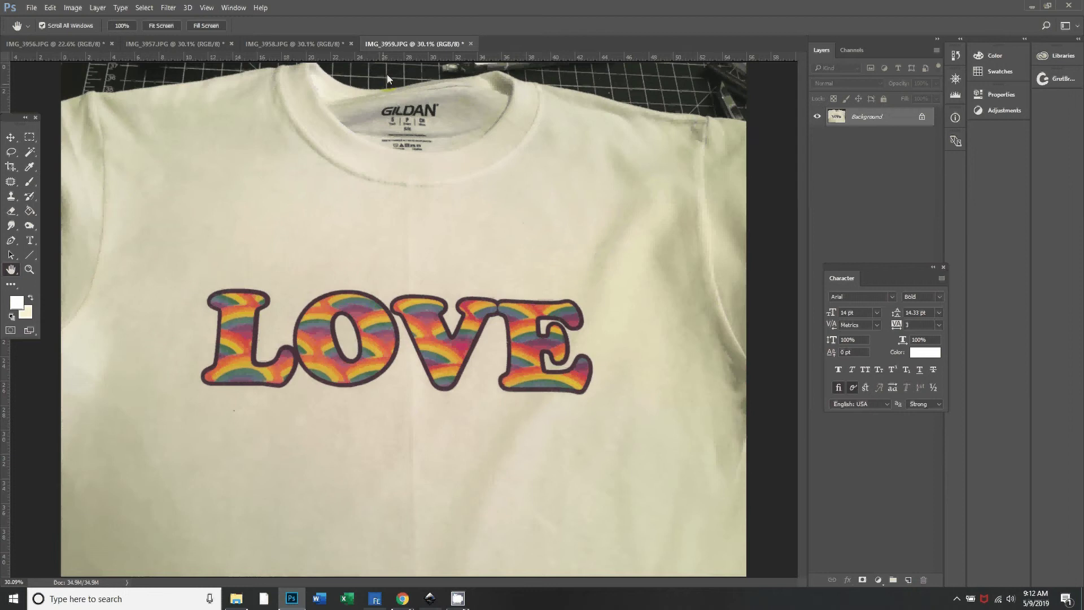
{"action": "left_click", "coordinate": [294, 44]}
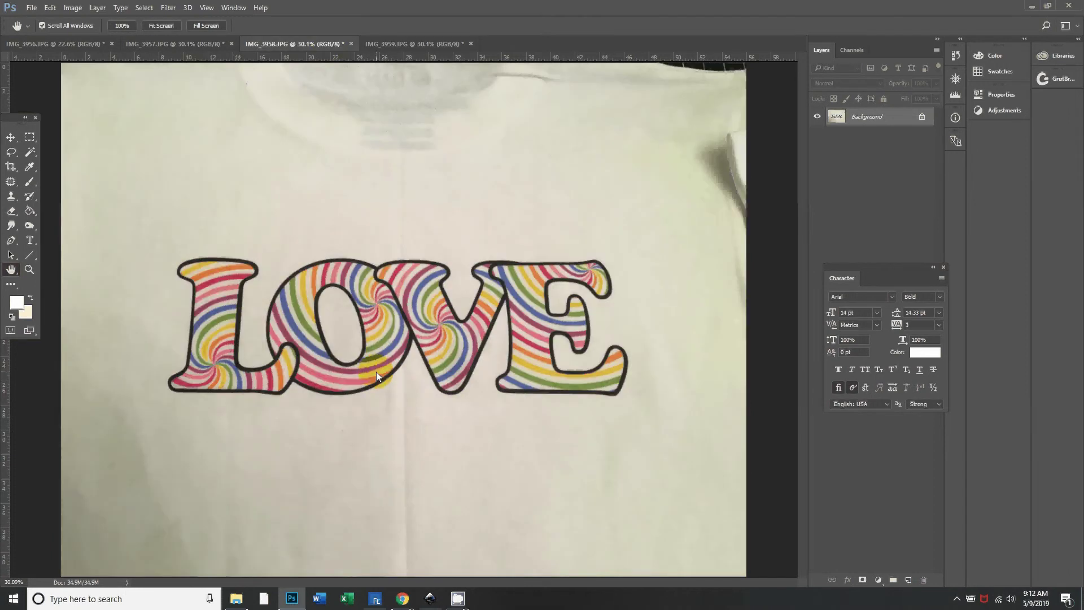
{"action": "left_click", "coordinate": [431, 598]}
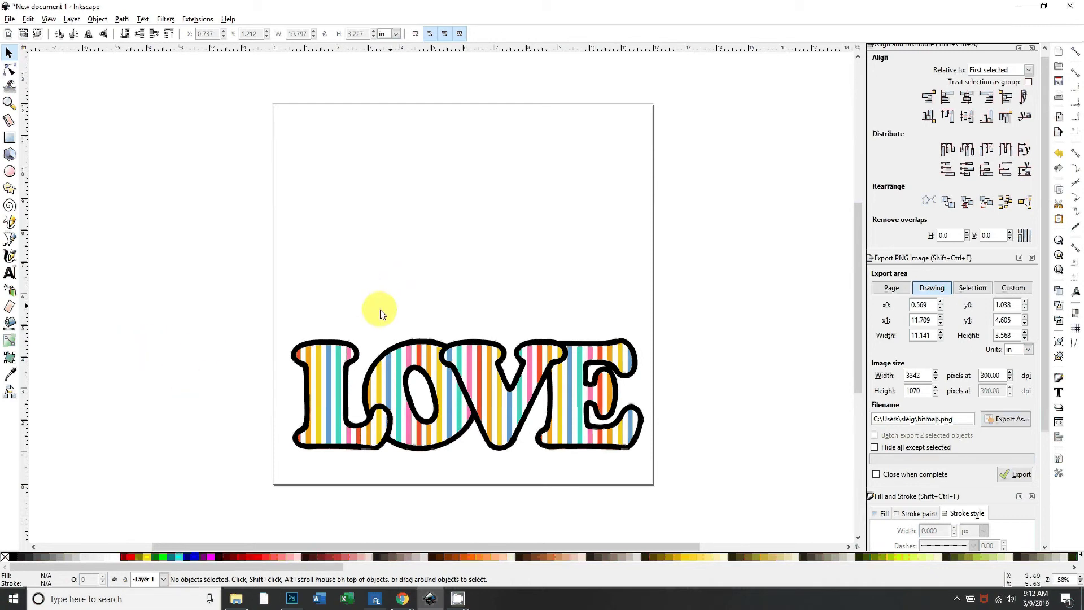
Add the text LOVE on the page in the empty area above the striped design
{"action": "scroll", "coordinate": [403, 276], "scroll_direction": "up", "scroll_amount": 1}
{"action": "scroll", "coordinate": [404, 276], "scroll_direction": "right", "scroll_amount": 2}
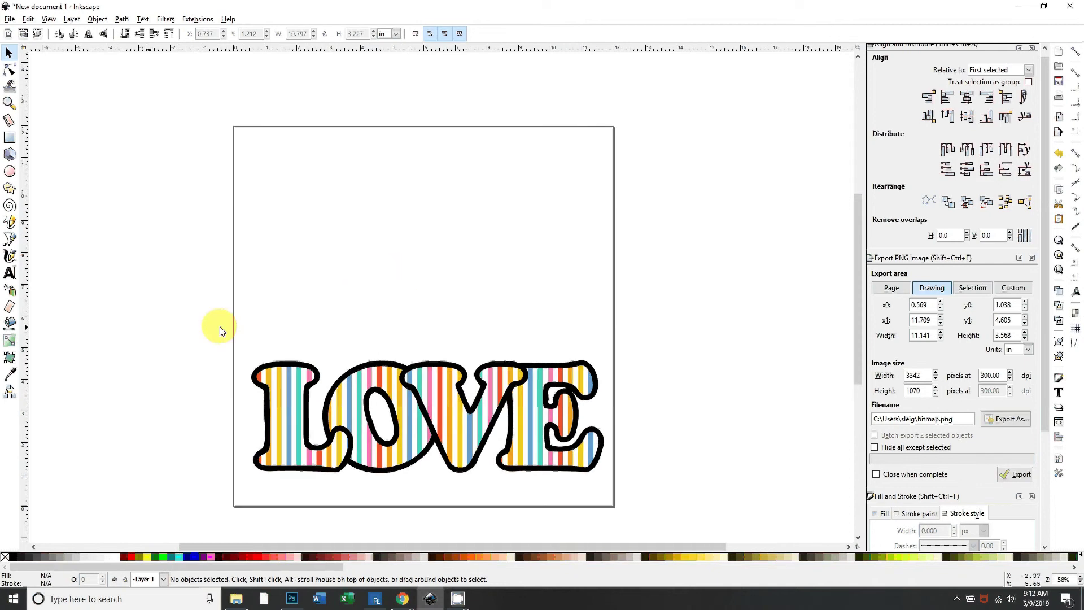
{"action": "left_click", "coordinate": [9, 273]}
{"action": "left_click", "coordinate": [314, 219]}
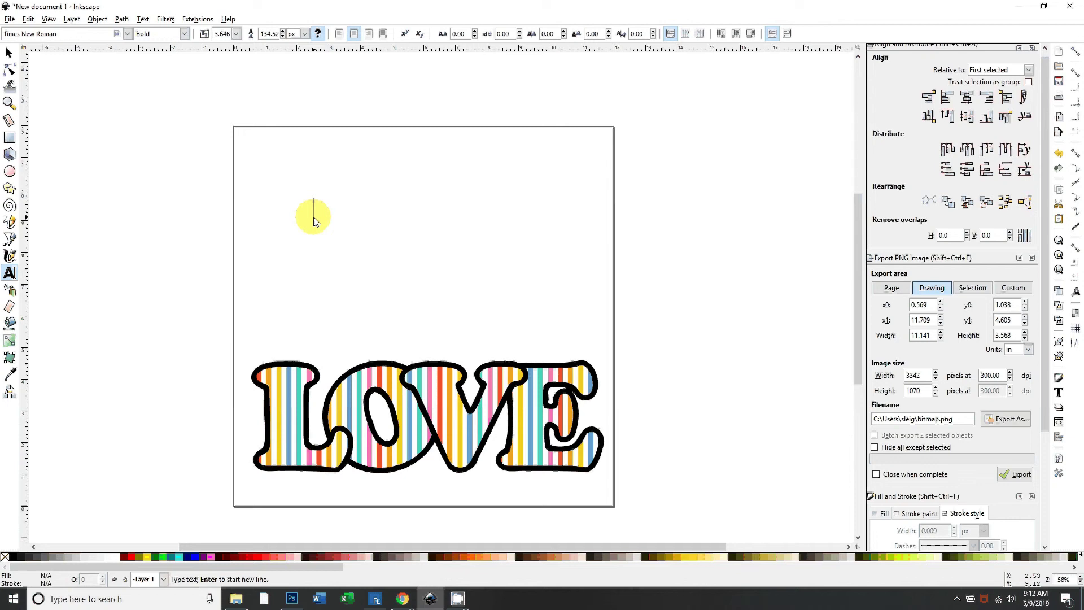
{"action": "type", "text": "LOVE"}
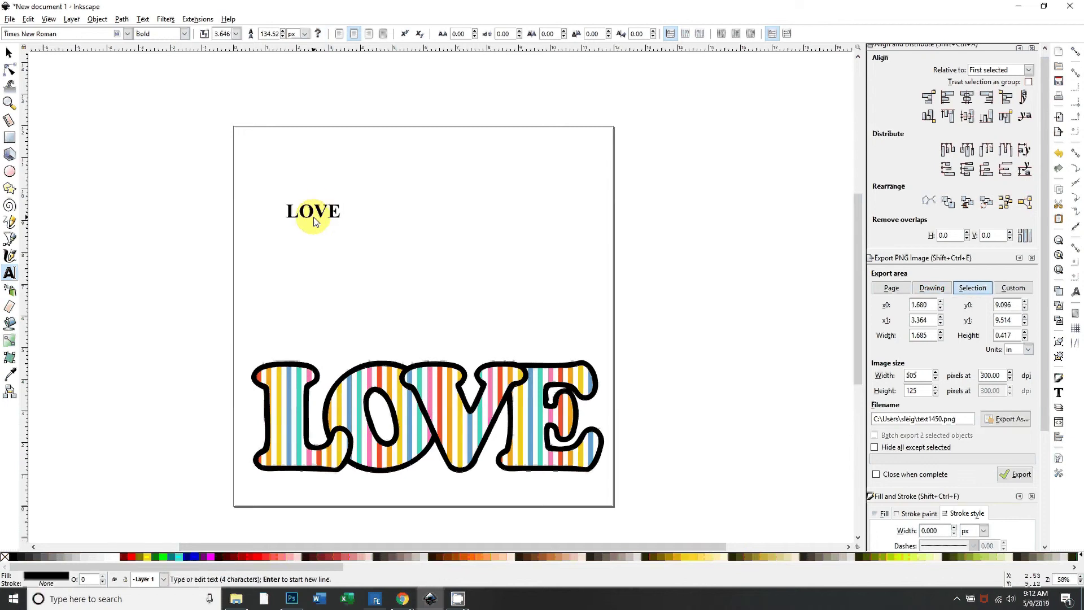
Set the font of the new LOVE text to Cooper Black
{"action": "double_click", "coordinate": [321, 210]}
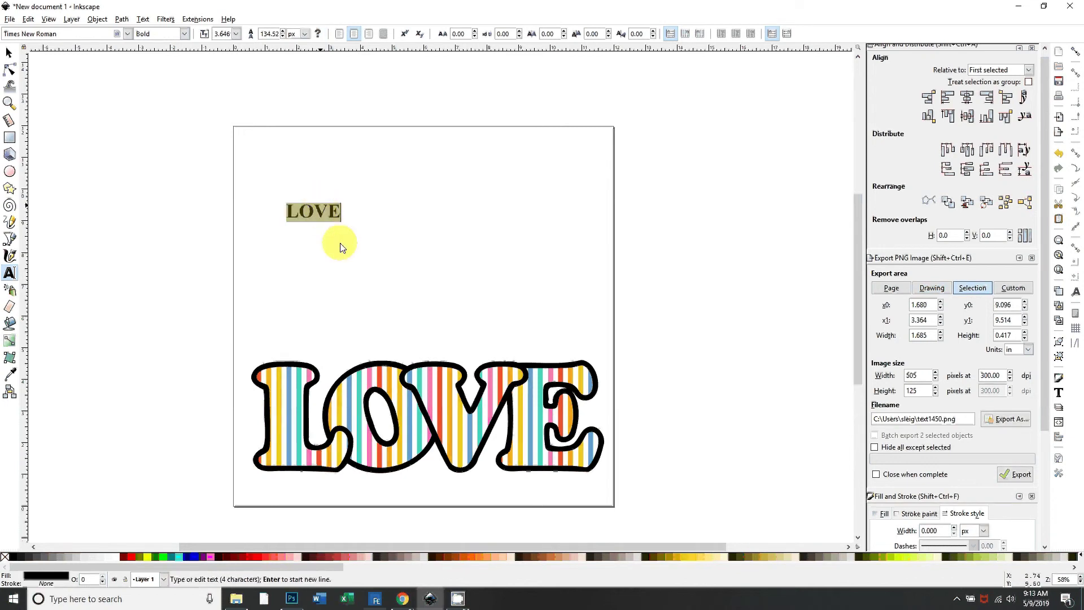
{"action": "left_click", "coordinate": [85, 34]}
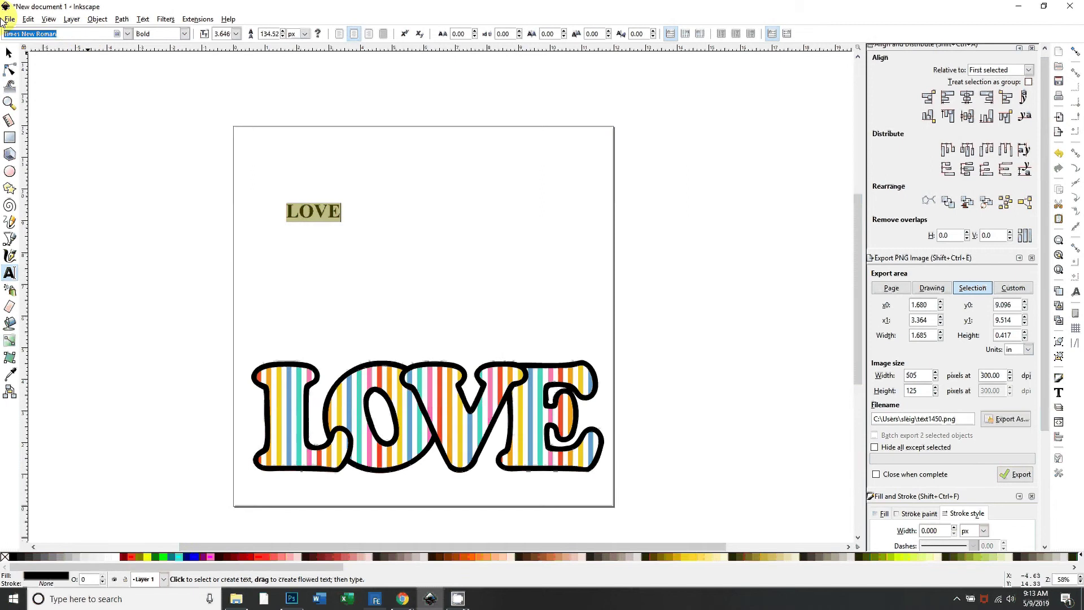
{"action": "type", "text": "coop"}
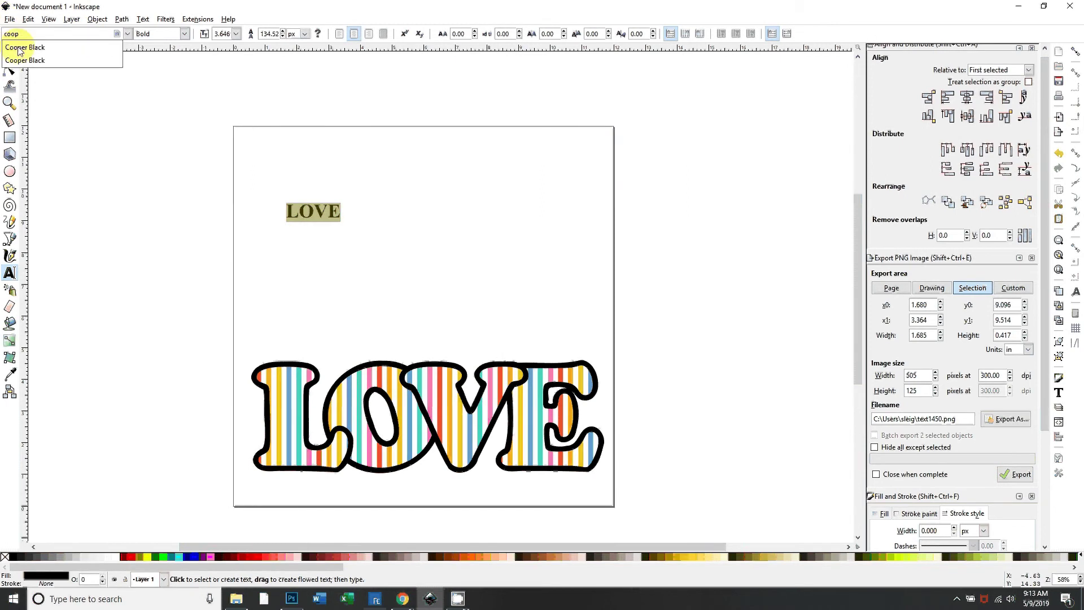
{"action": "left_click", "coordinate": [22, 60]}
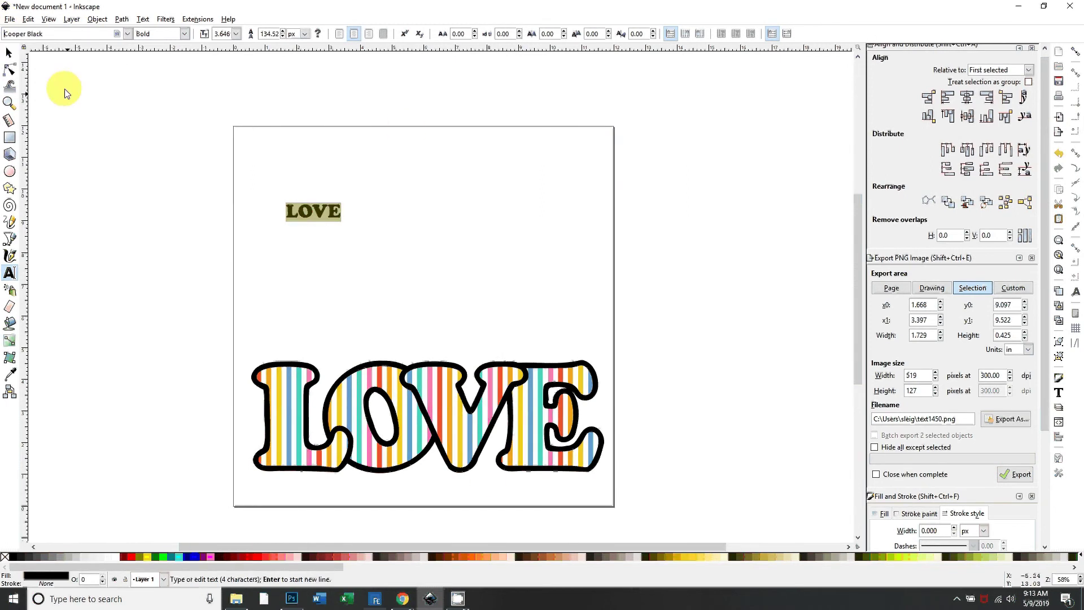
Enlarge the LOVE text to about 14.06 by 3.45 in and place it above the striped design
{"action": "left_click", "coordinate": [10, 52]}
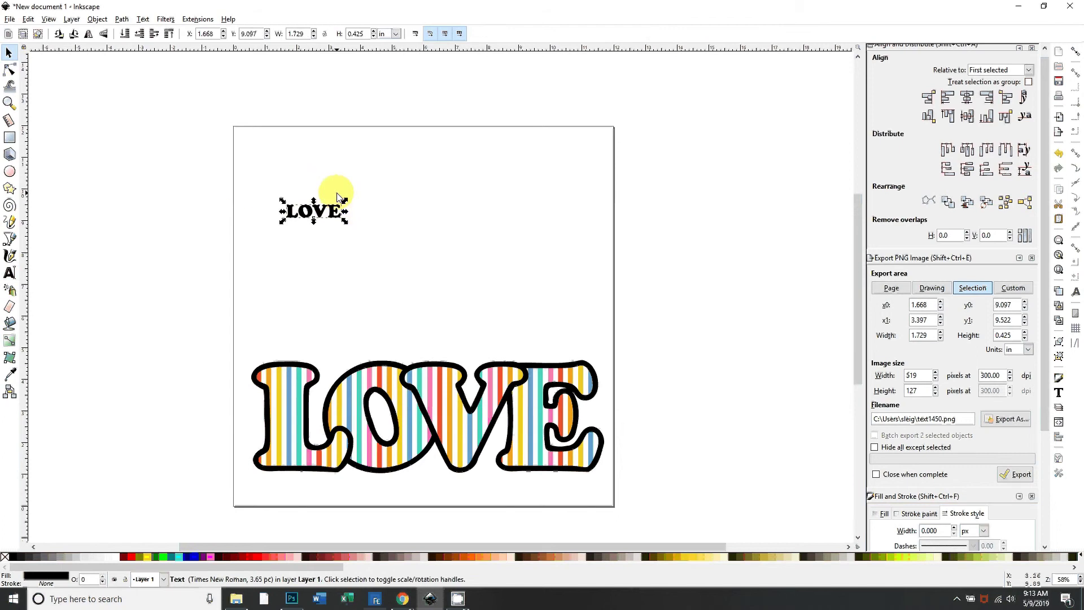
{"action": "left_click_drag", "start_coordinate": [344, 198], "coordinate": [505, 161]}
{"action": "left_click_drag", "start_coordinate": [410, 242], "coordinate": [481, 239]}
{"action": "left_click_drag", "start_coordinate": [618, 164], "coordinate": [652, 132]}
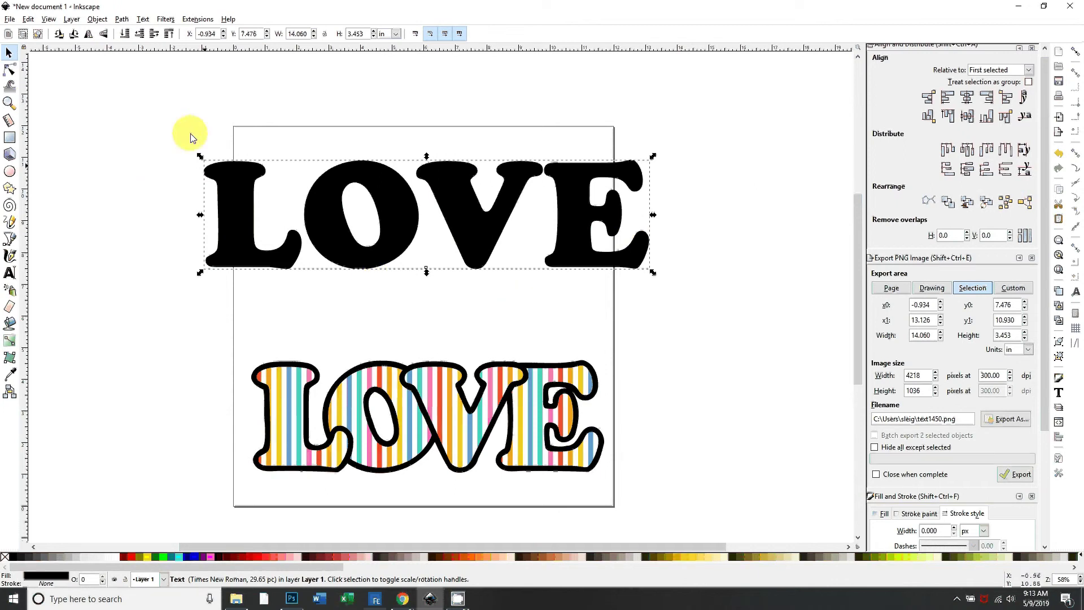
Convert the large LOVE text to paths and ungroup it into separate letters
{"action": "left_click", "coordinate": [122, 19]}
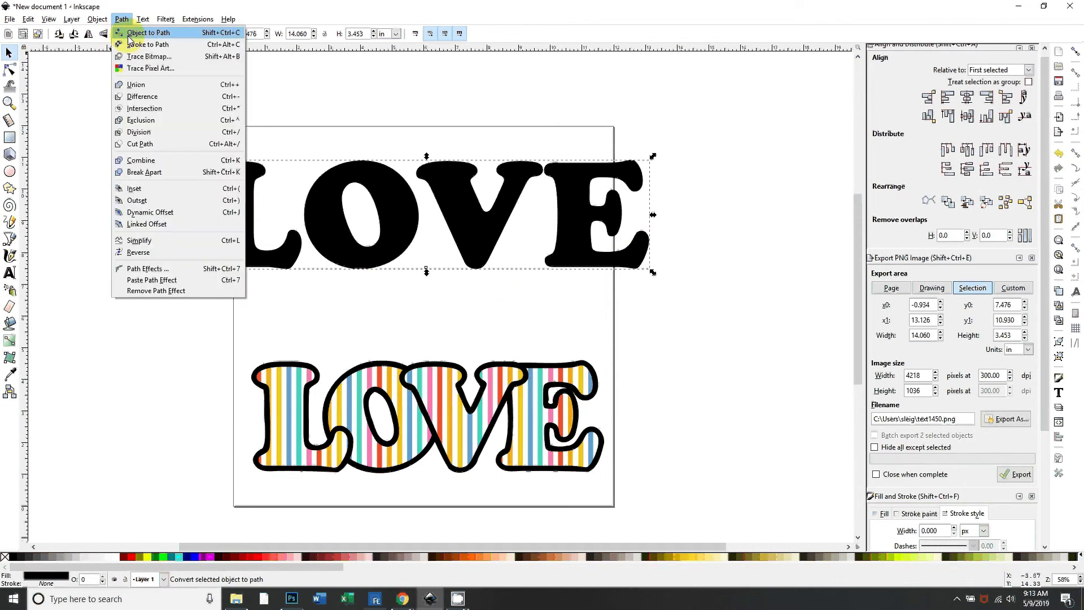
{"action": "left_click", "coordinate": [135, 31]}
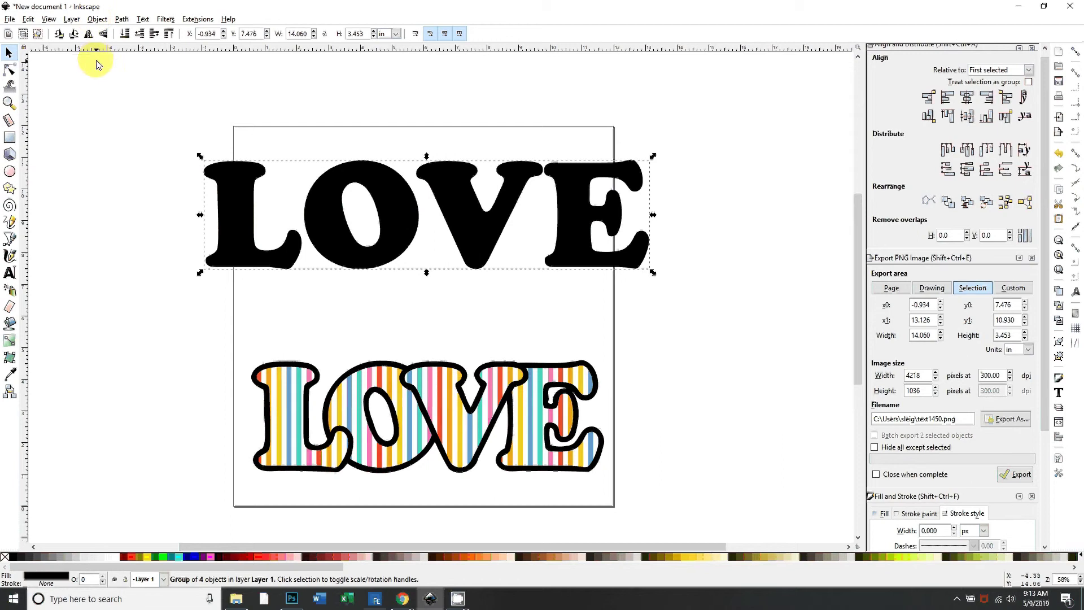
{"action": "key", "text": "ctrl"}
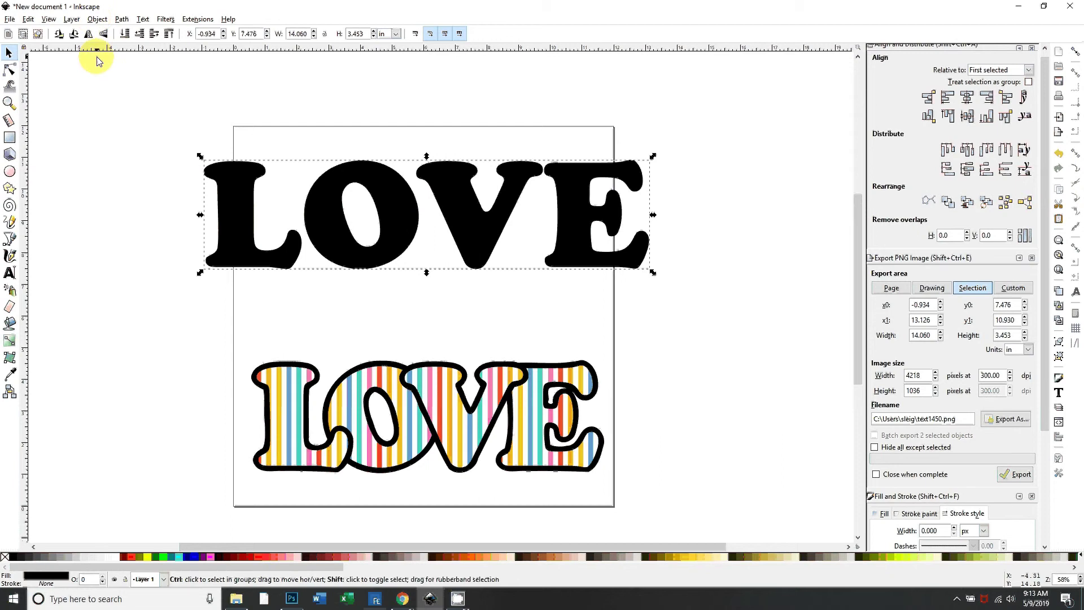
{"action": "key", "text": "ctrl+shift+g"}
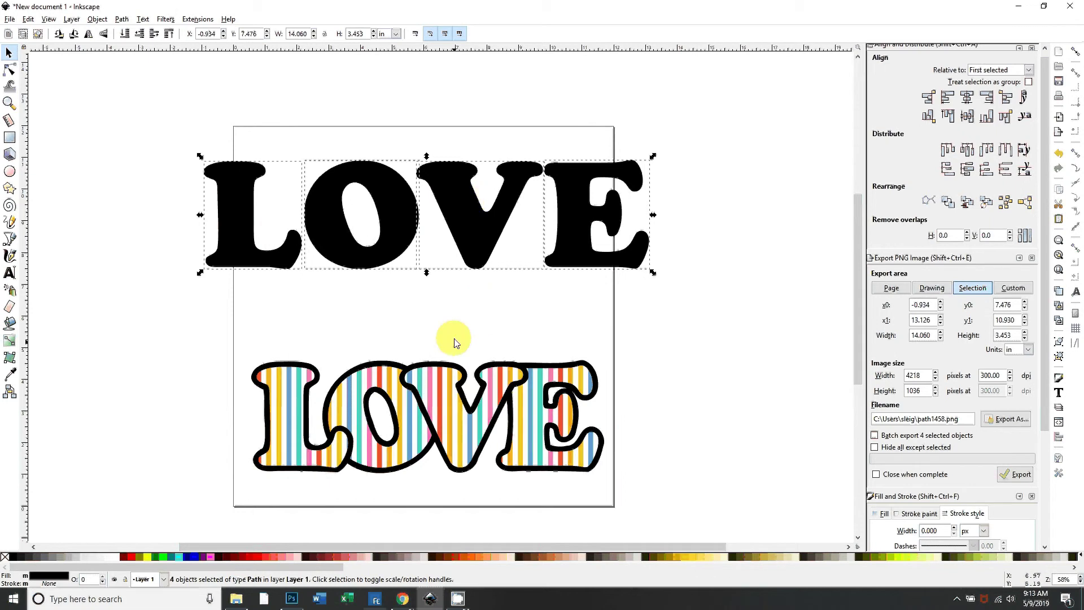
Select the letters of the upper LOVE one by one to check that they are separate objects
{"action": "left_click", "coordinate": [319, 291]}
{"action": "left_click", "coordinate": [292, 255]}
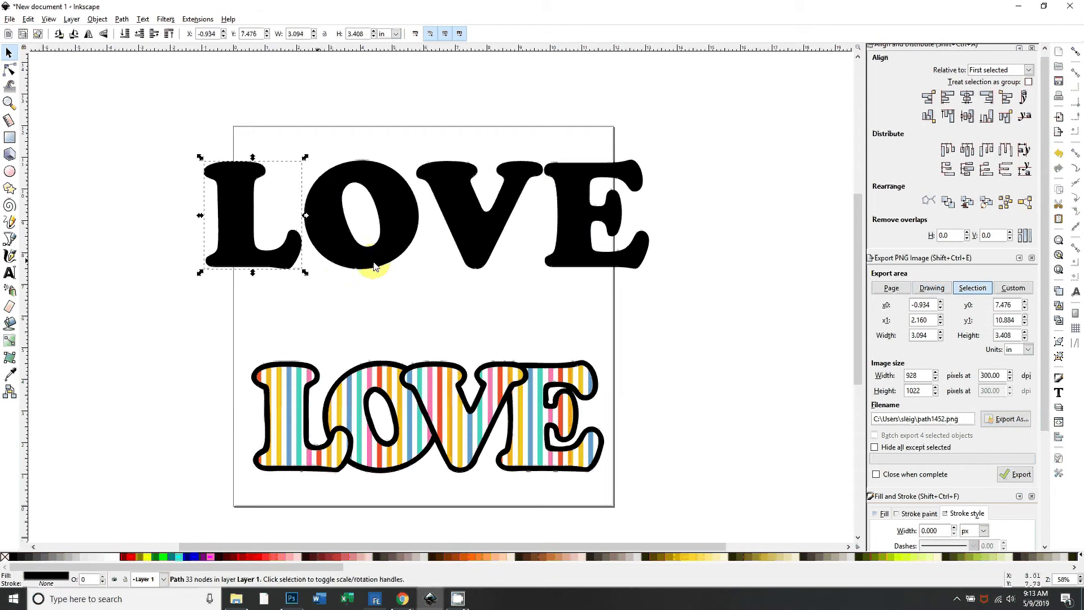
{"action": "left_click", "coordinate": [386, 231], "text": "shift"}
{"action": "left_click", "coordinate": [504, 235], "text": "shift"}
{"action": "left_click", "coordinate": [588, 261], "text": "shift"}
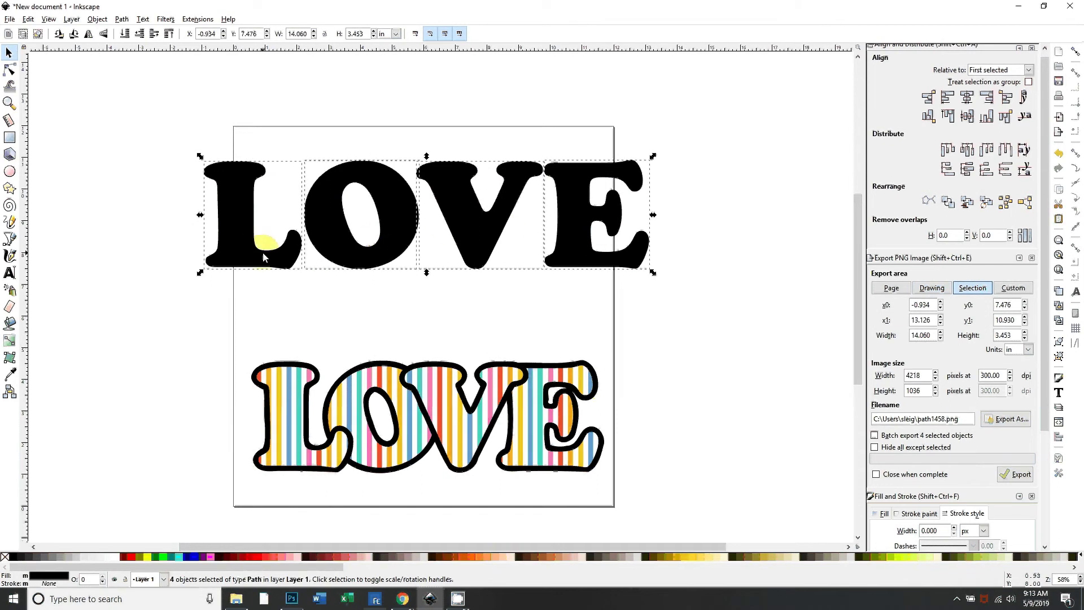
{"action": "left_click", "coordinate": [257, 237]}
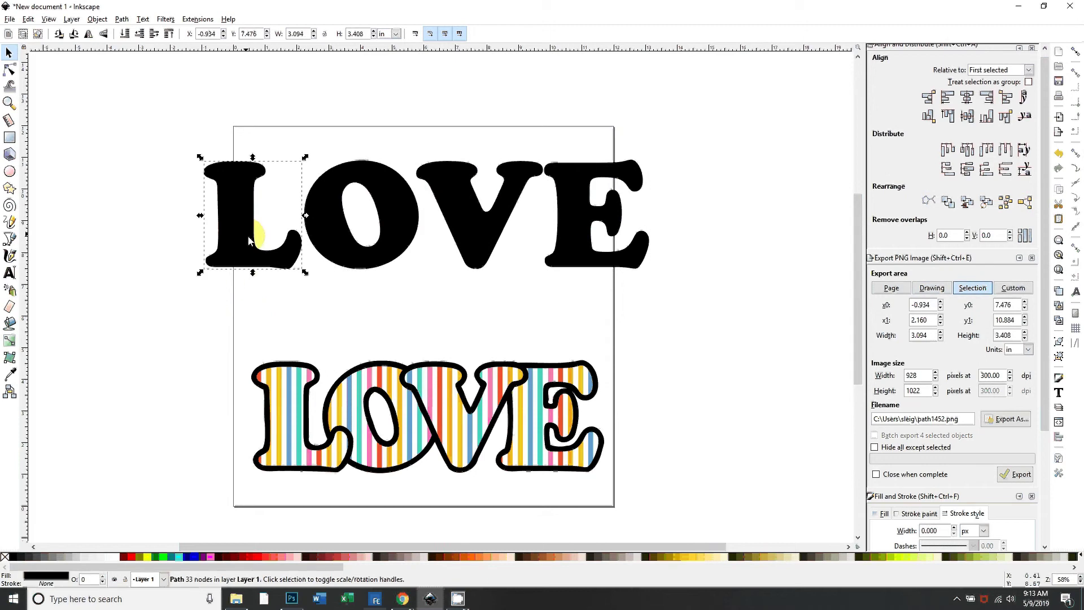
{"action": "left_click", "coordinate": [347, 261], "text": "shift"}
{"action": "left_click", "coordinate": [476, 246], "text": "shift"}
{"action": "left_click", "coordinate": [600, 235], "text": "shift"}
{"action": "left_click", "coordinate": [554, 290]}
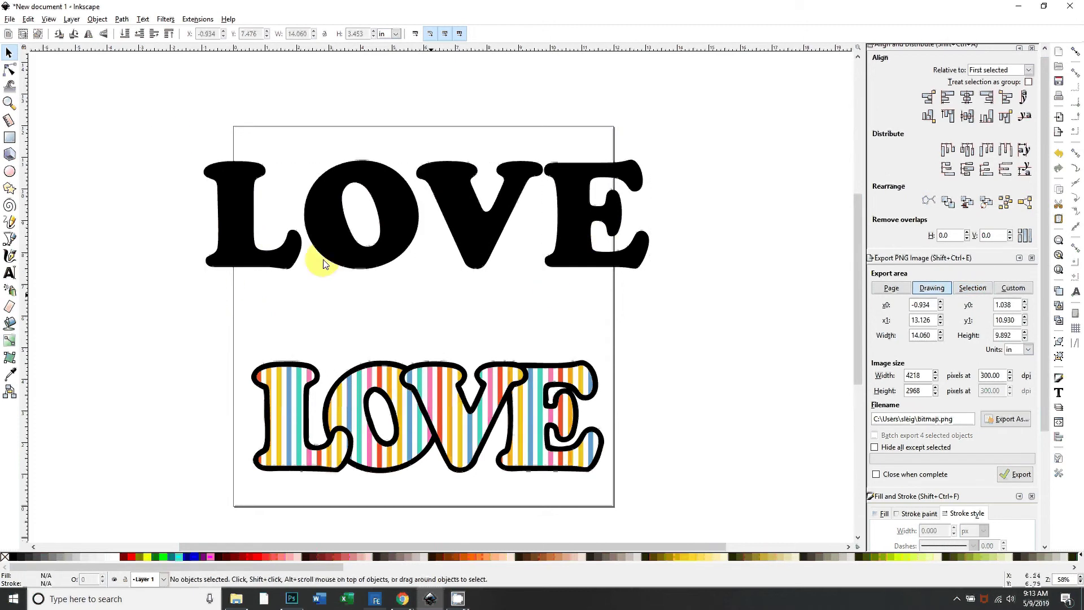
Fill all four letters of the upper LOVE with red and duplicate them in place
{"action": "mouse_move", "coordinate": [148, 99]}
{"action": "left_mouse_down"}
{"action": "mouse_move", "coordinate": [179, 144]}
{"action": "mouse_move", "coordinate": [706, 312]}
{"action": "left_mouse_up"}
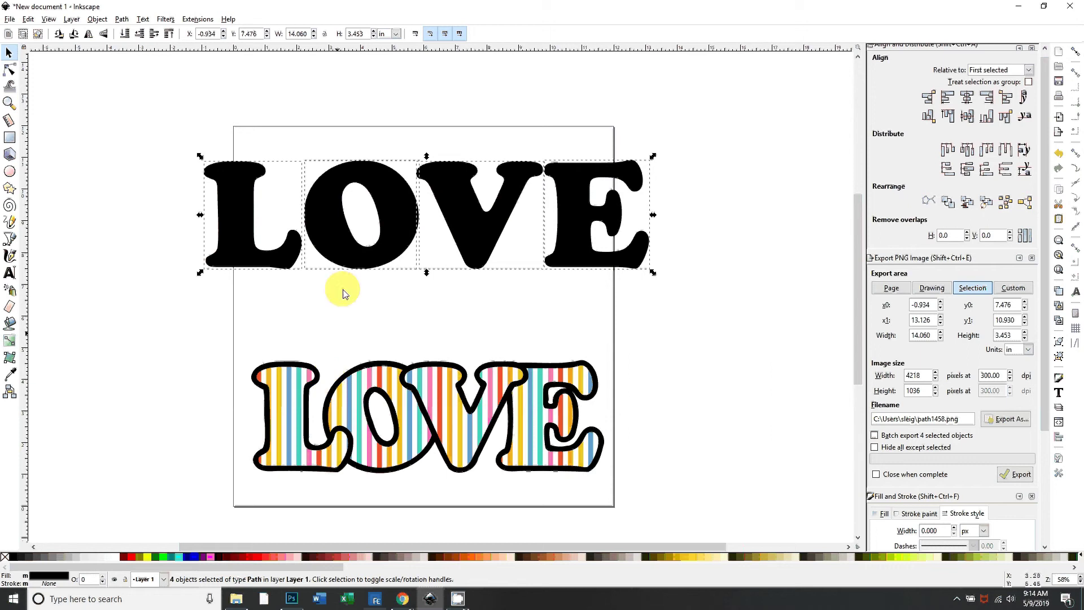
{"action": "left_click", "coordinate": [254, 556]}
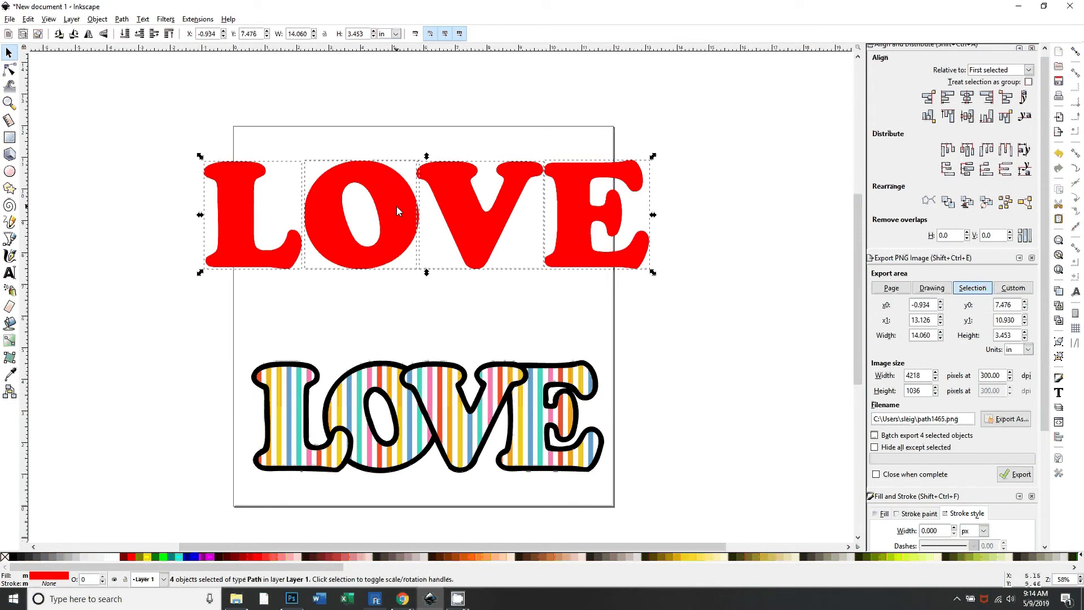
{"action": "left_click_drag", "start_coordinate": [397, 211], "coordinate": [396, 326]}
{"action": "key", "text": "ctrl+z"}
Fill the duplicated letters with black and lower them behind the red letters
{"action": "left_click", "coordinate": [13, 561]}
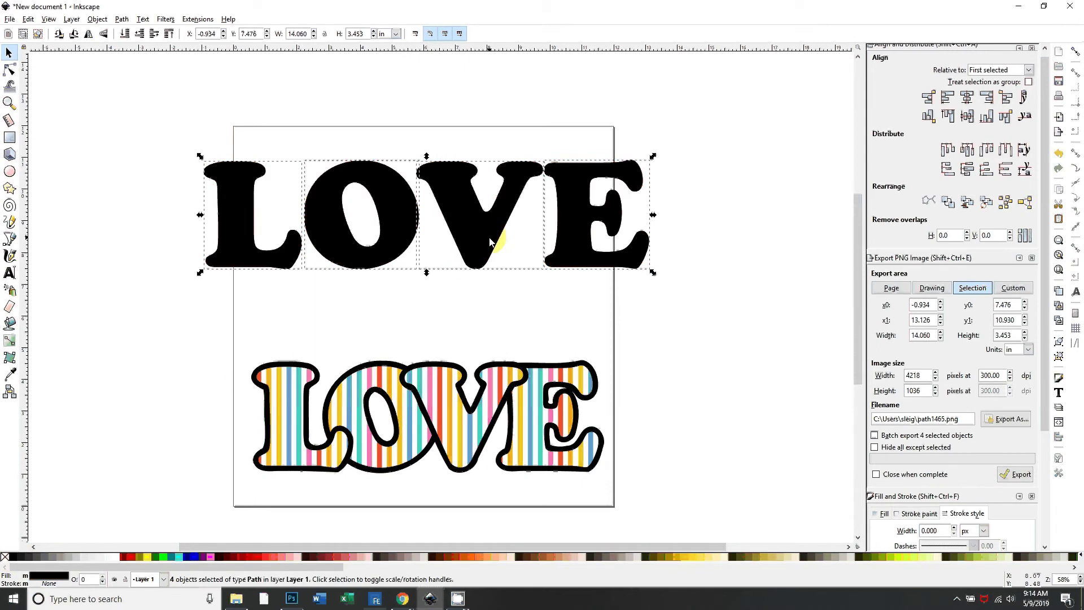
{"action": "key", "text": "ctrl+z"}
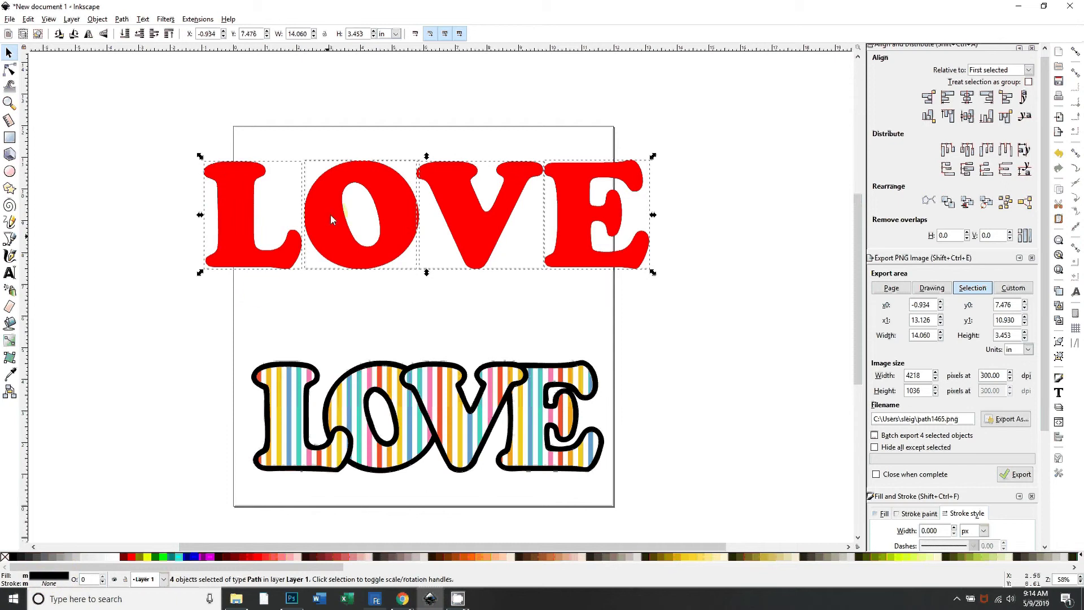
{"action": "left_click", "coordinate": [350, 225]}
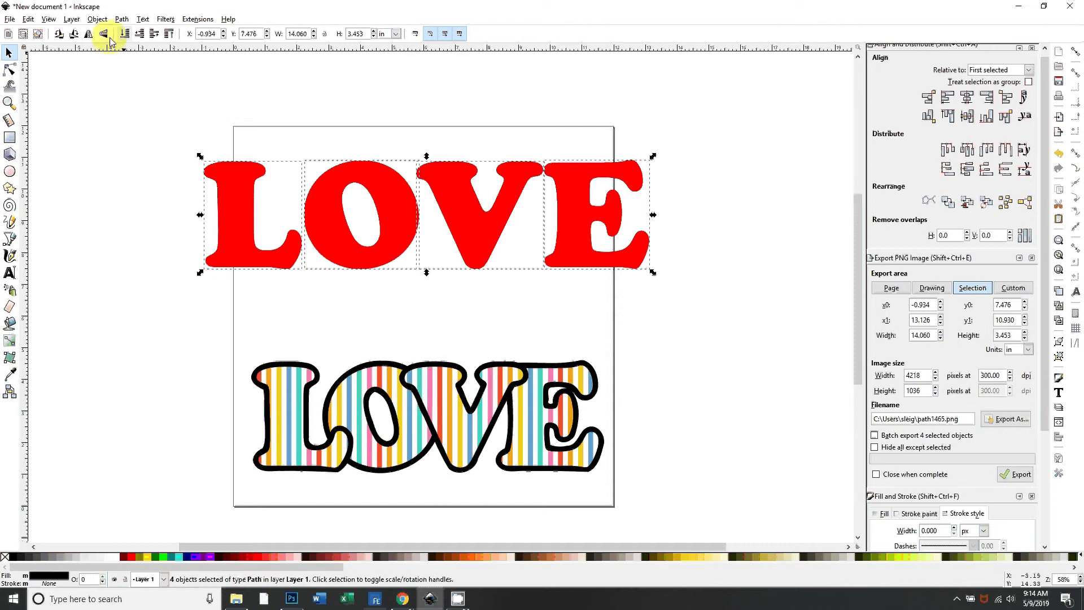
Outset the black letters repeatedly to form a thick outline about 14.4 by 3.8 in overall around the red letters
{"action": "left_click", "coordinate": [122, 20]}
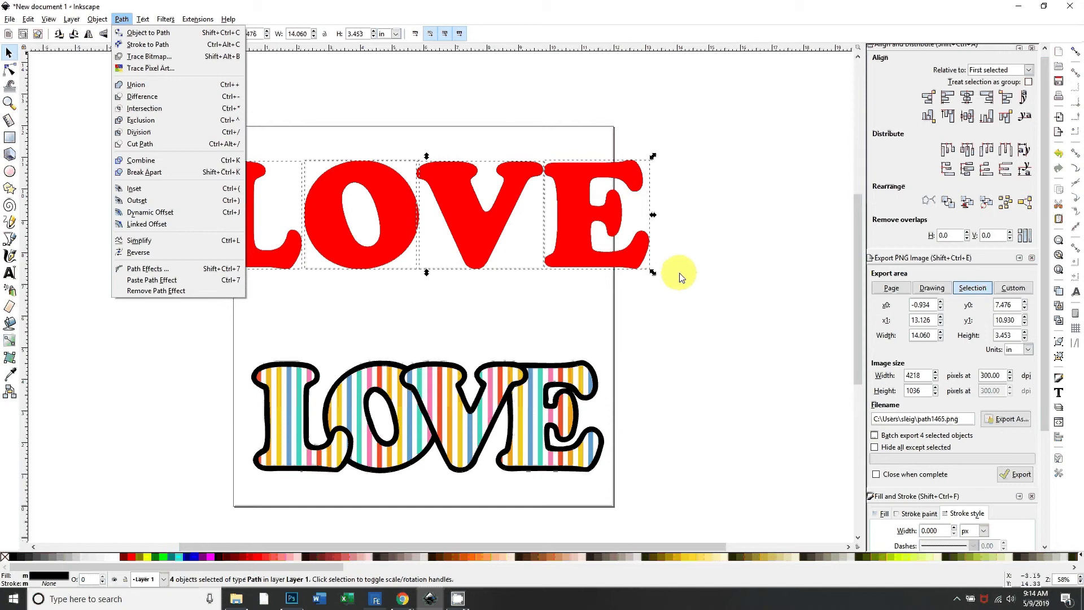
{"action": "left_click", "coordinate": [663, 307]}
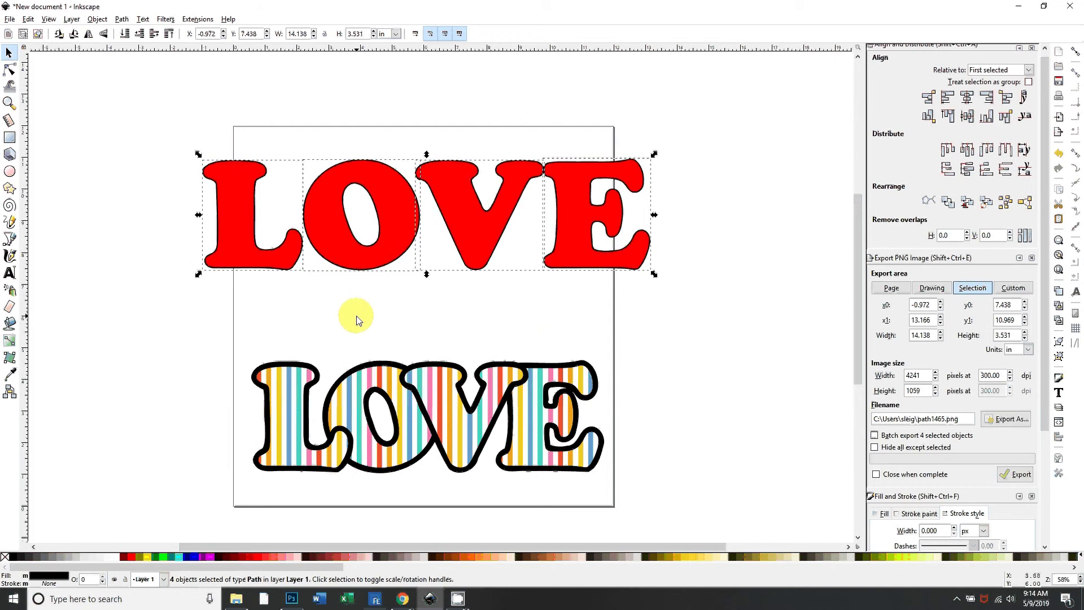
{"action": "key", "text": "ctrl+parenright"}
{"action": "key", "text": "ctrl+parenright"}
{"action": "key", "text": "ctrl+parenright"}
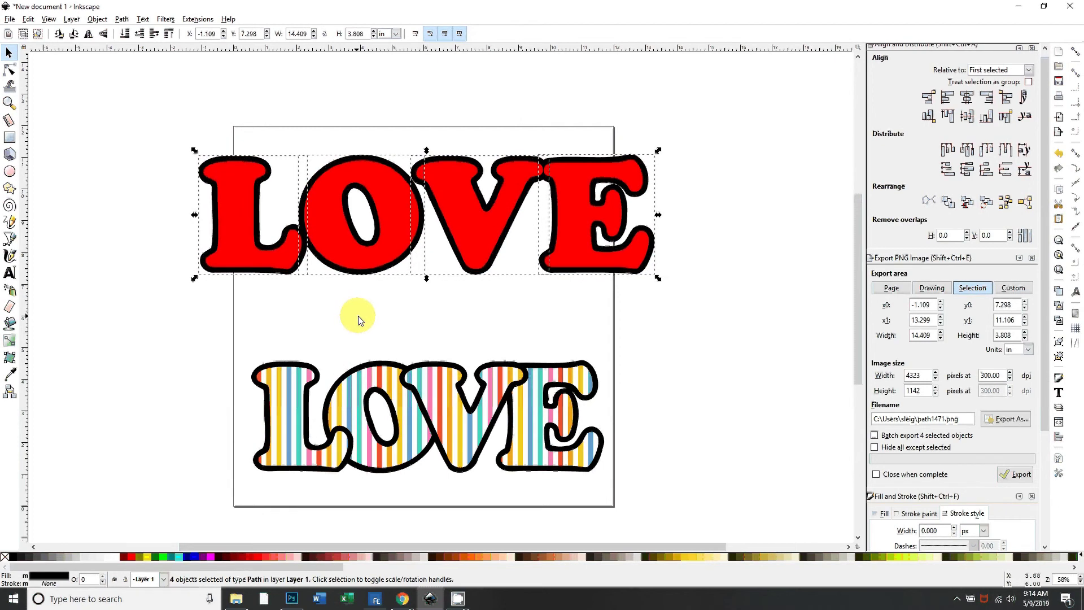
{"action": "left_click", "coordinate": [756, 368]}
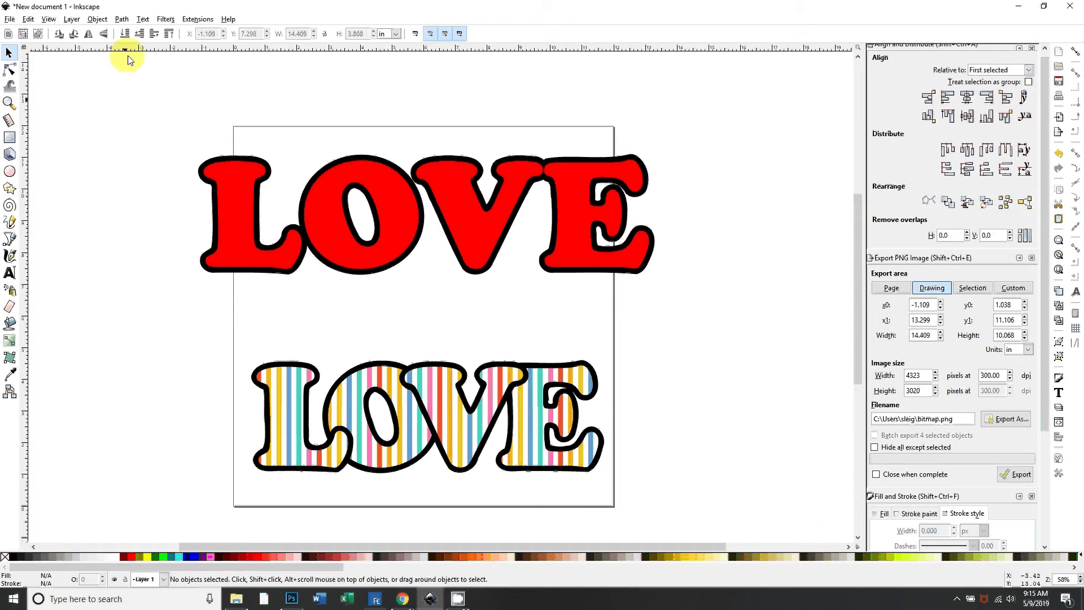
Move the upper red L together with its black outline right to overlap the O, at X about -0.318 in
{"action": "left_click_drag", "start_coordinate": [159, 133], "coordinate": [328, 312]}
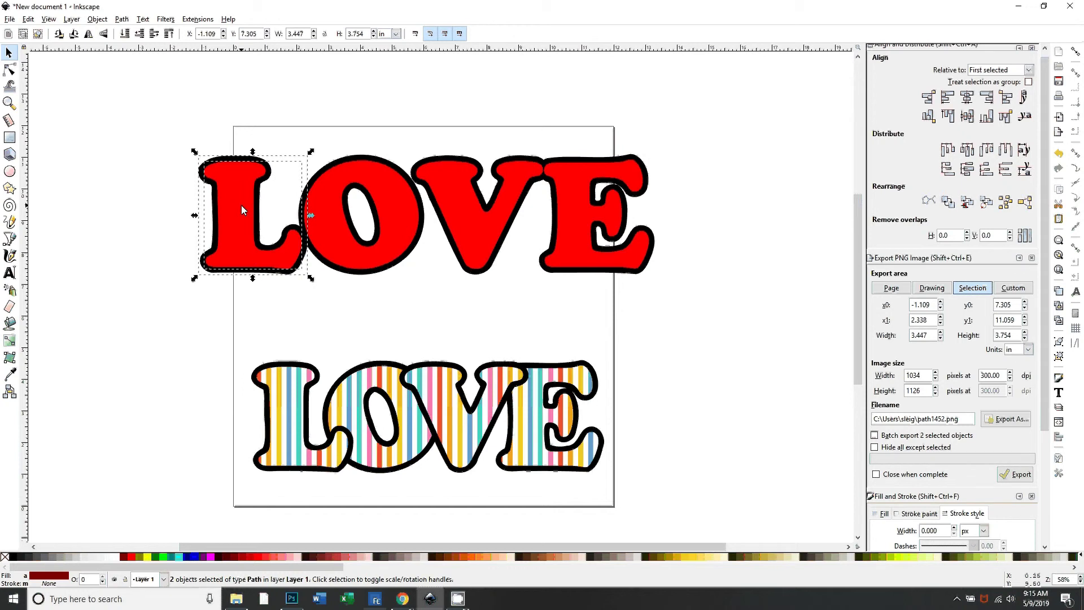
{"action": "left_click", "coordinate": [236, 162]}
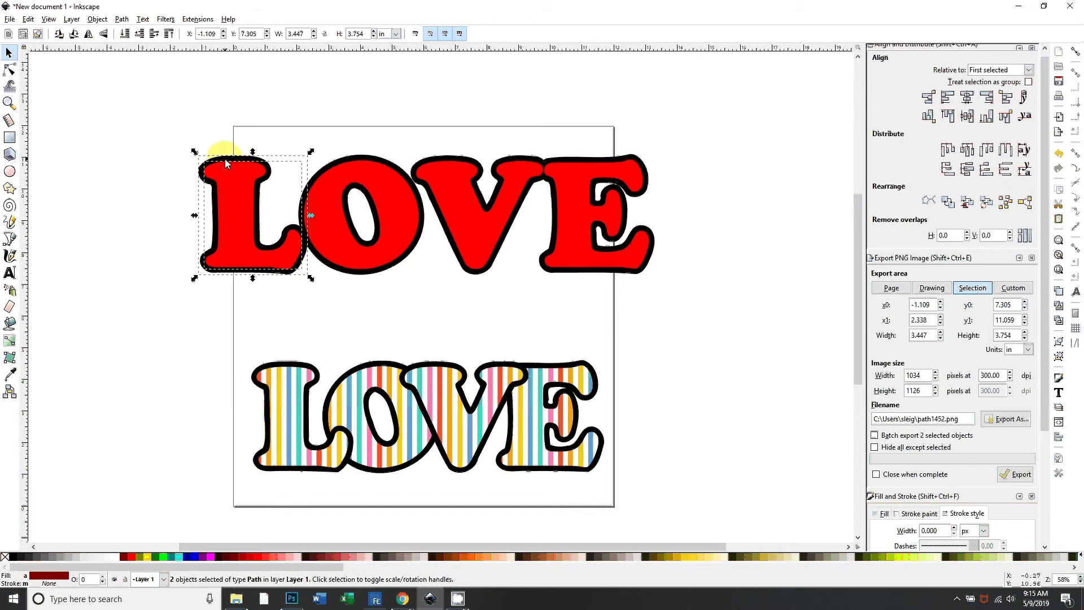
{"action": "key", "text": "Right"}
{"action": "key", "text": "Right"}
{"action": "key", "text": "Right"}
{"action": "key", "text": "Right"}
{"action": "key", "text": "Right"}
{"action": "key", "text": "Right"}
{"action": "key", "text": "Right"}
{"action": "key", "text": "Right"}
{"action": "key", "text": "Right"}
{"action": "key", "text": "Right"}
{"action": "key", "text": "Right"}
{"action": "key", "text": "Right"}
{"action": "key", "text": "Right"}
{"action": "key", "text": "Right"}
{"action": "key", "text": "Right"}
{"action": "key", "text": "Right"}
{"action": "key", "text": "Right"}
{"action": "key", "text": "Right"}
{"action": "key", "text": "Right"}
{"action": "key", "text": "Right"}
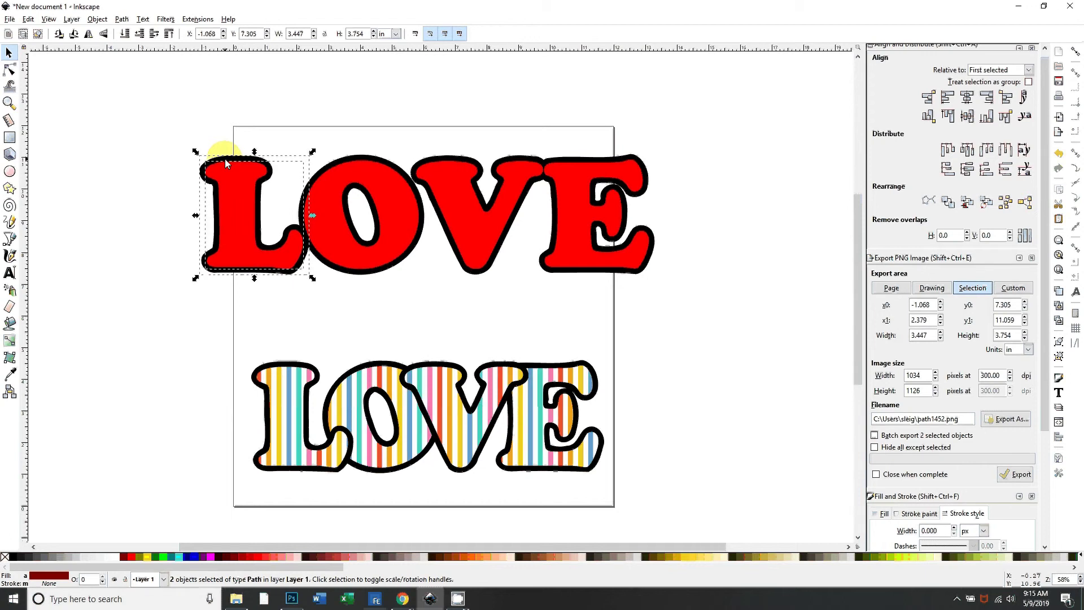
{"action": "key", "text": "Right"}
{"action": "key", "text": "Right"}
{"action": "key", "text": "Right"}
{"action": "key", "text": "Right"}
{"action": "key", "text": "Right"}
{"action": "key", "text": "Right"}
{"action": "key", "text": "Right"}
{"action": "key", "text": "Right"}
{"action": "key", "text": "Right"}
{"action": "key", "text": "Right"}
{"action": "key", "text": "Right"}
{"action": "key", "text": "Right"}
{"action": "key", "text": "Right"}
{"action": "key", "text": "Right"}
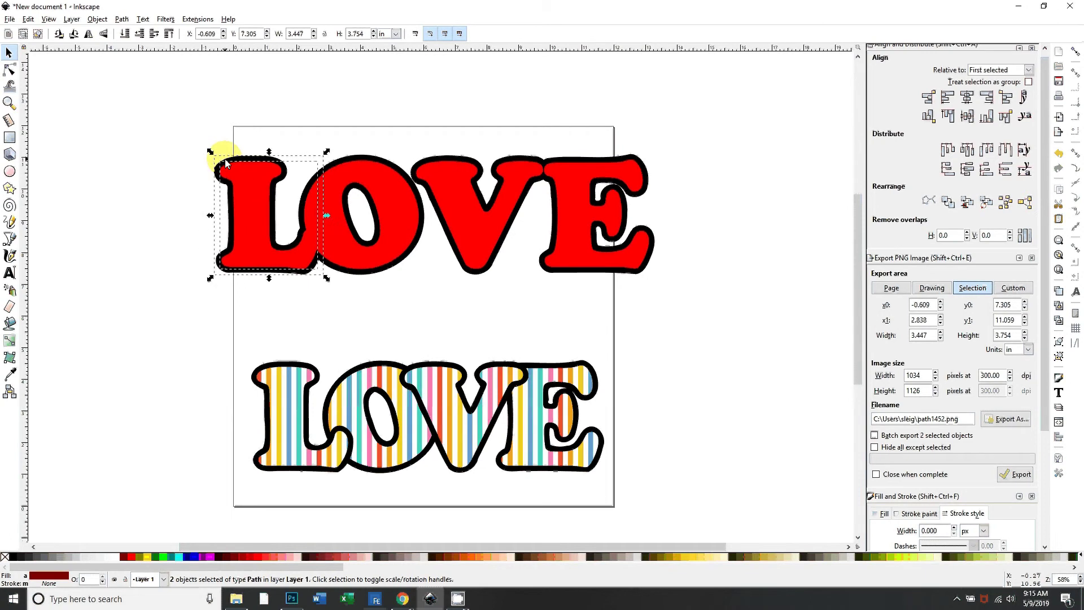
{"action": "key", "text": "Right"}
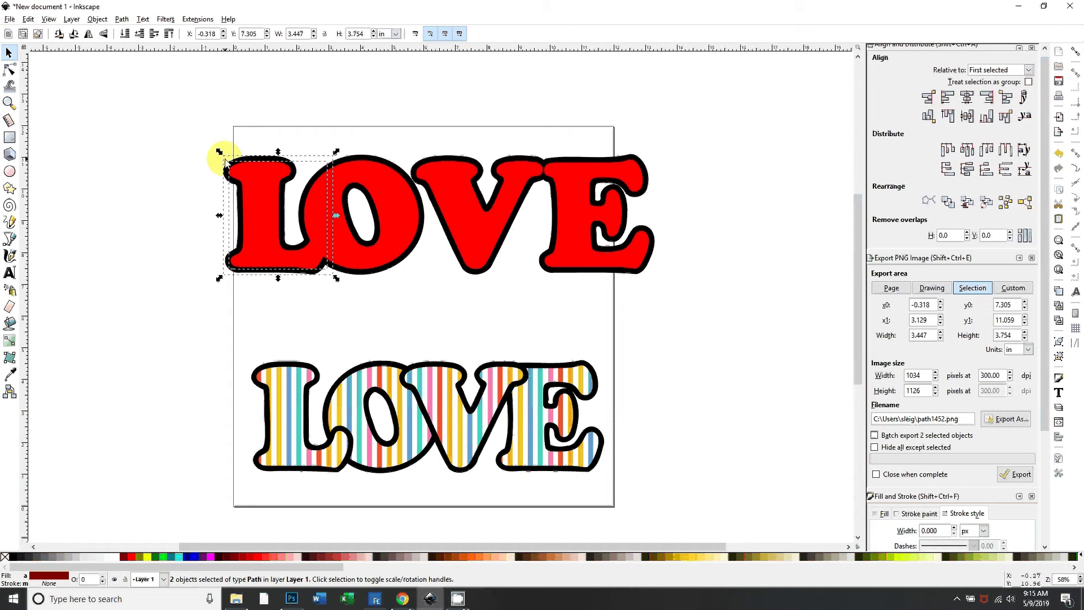
{"action": "left_click", "coordinate": [224, 161]}
{"action": "left_click", "coordinate": [351, 310]}
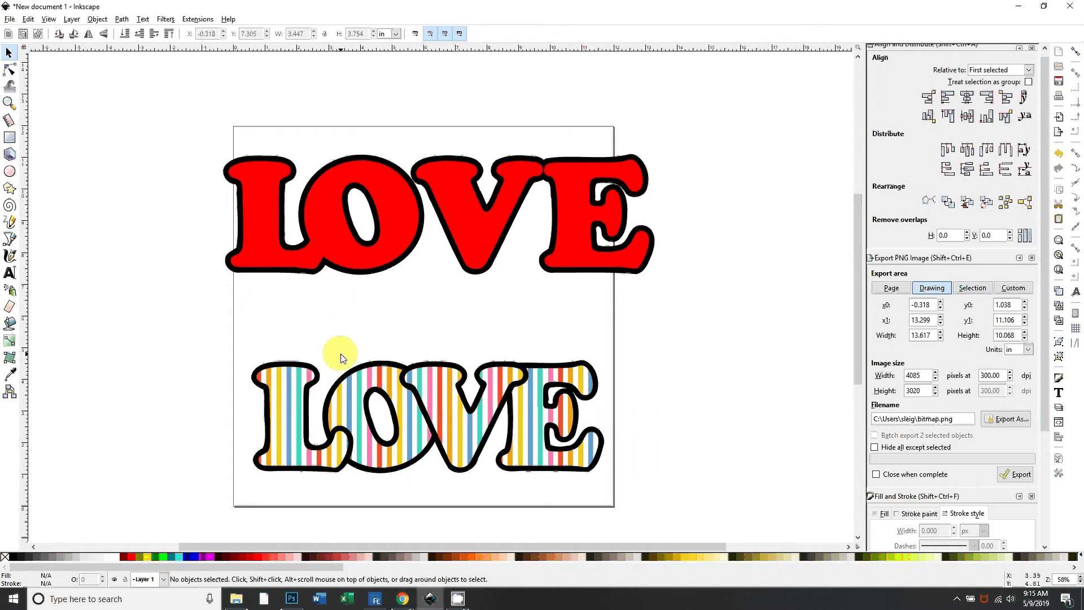
Raise the upper red L and its black outline to the top of the stack, in front of the O
{"action": "left_click", "coordinate": [141, 133]}
{"action": "left_click_drag", "start_coordinate": [205, 122], "coordinate": [340, 297]}
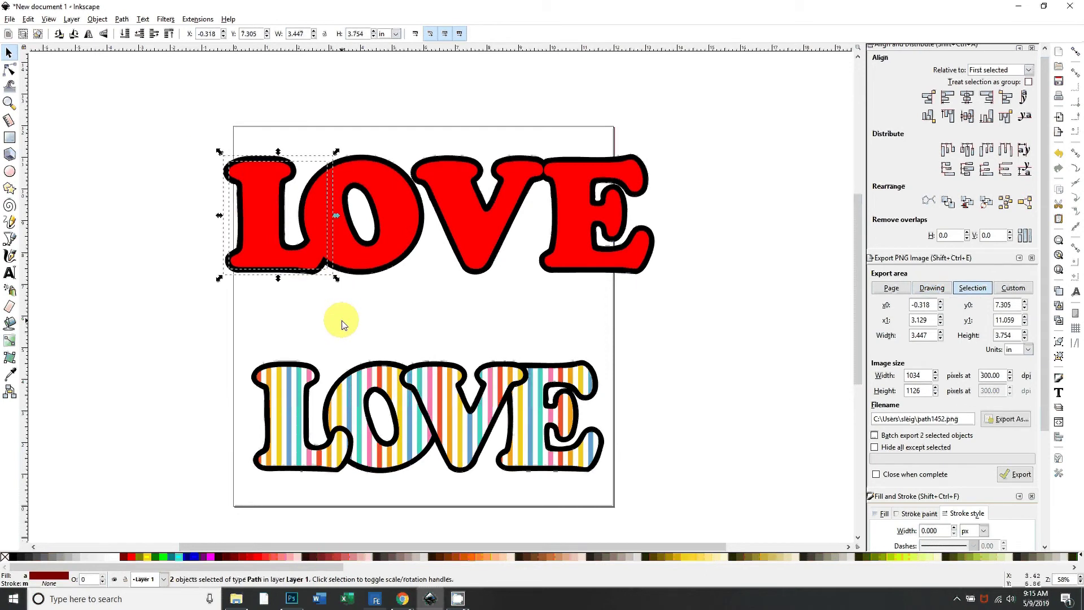
{"action": "key", "text": "Home"}
{"action": "left_click", "coordinate": [97, 19]}
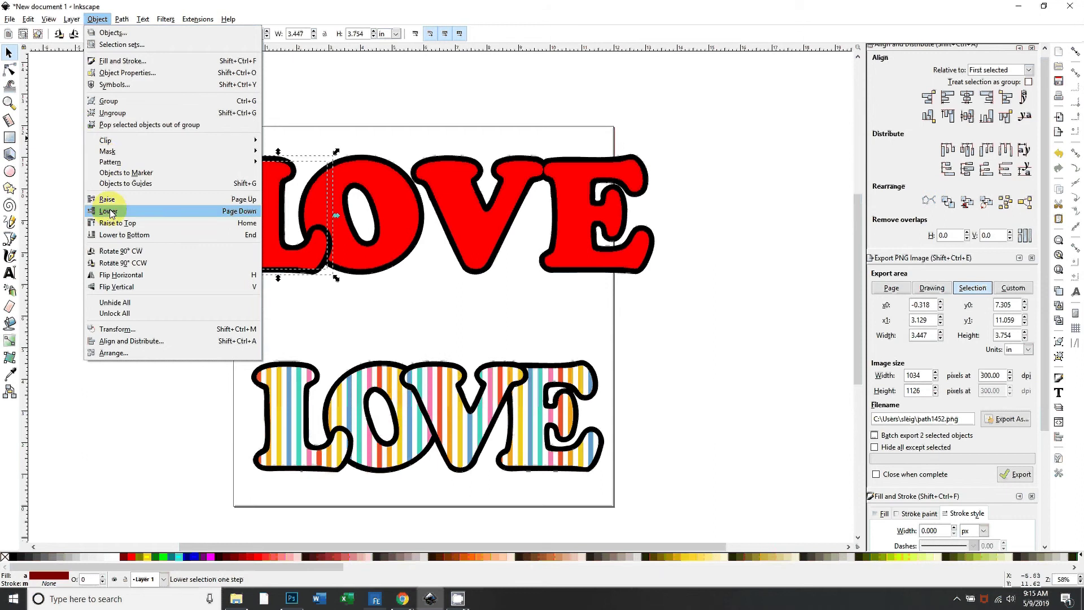
{"action": "left_click", "coordinate": [443, 312]}
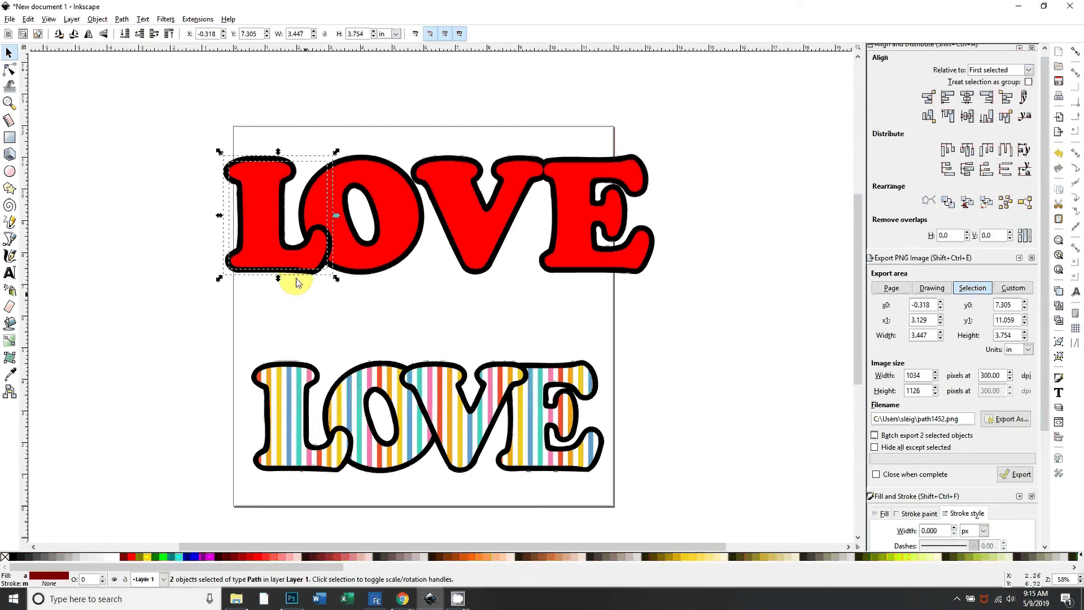
{"action": "left_click", "coordinate": [444, 327]}
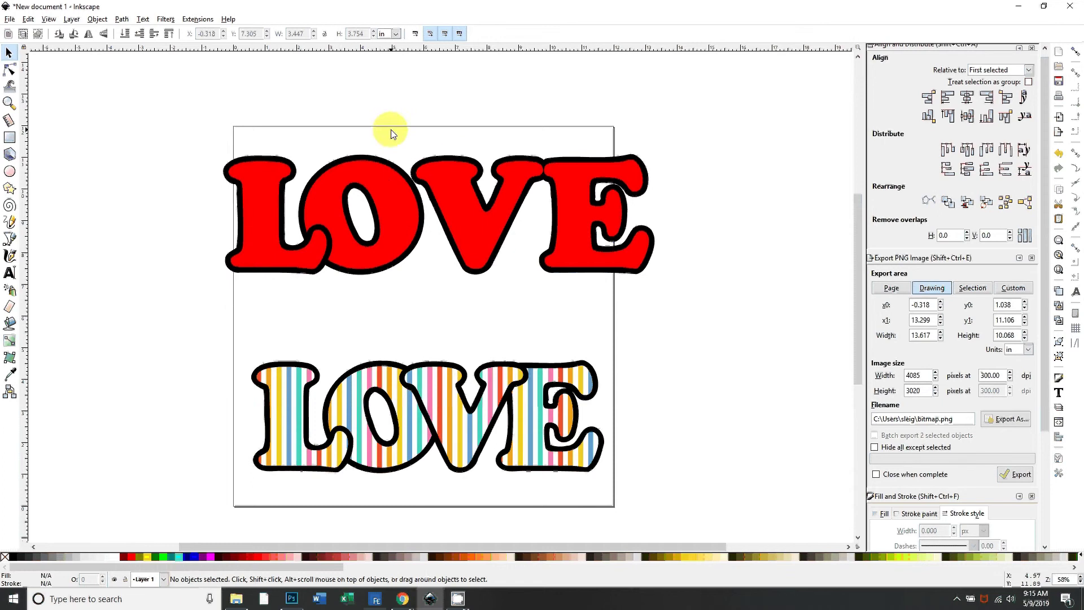
Move the upper red V together with its black outline left over the O, to X about 4.515 in
{"action": "left_click_drag", "start_coordinate": [390, 130], "coordinate": [570, 310]}
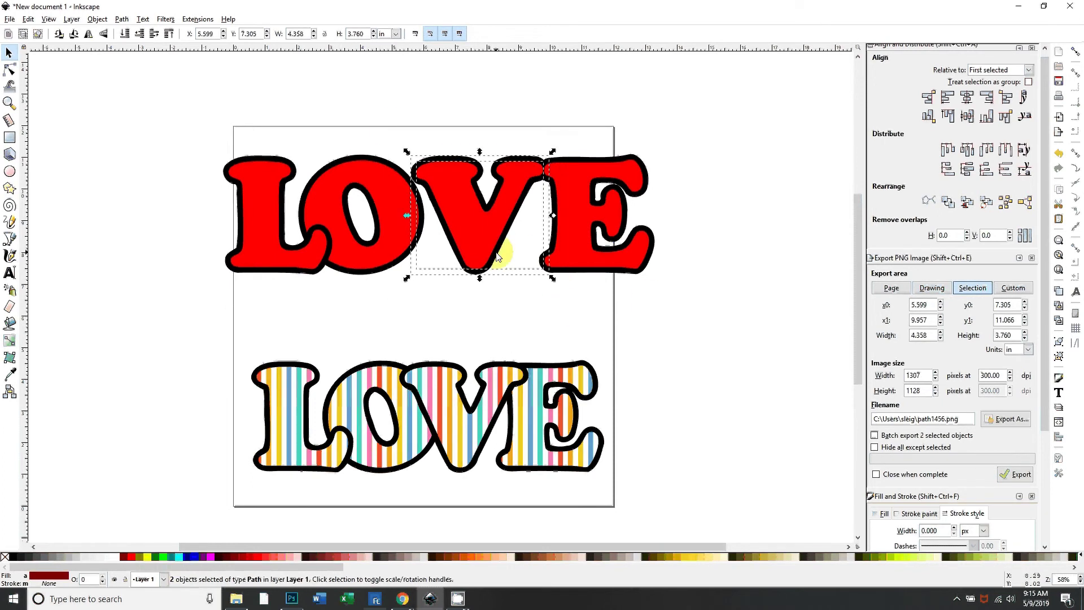
{"action": "key", "text": "Left"}
{"action": "key", "text": "Left"}
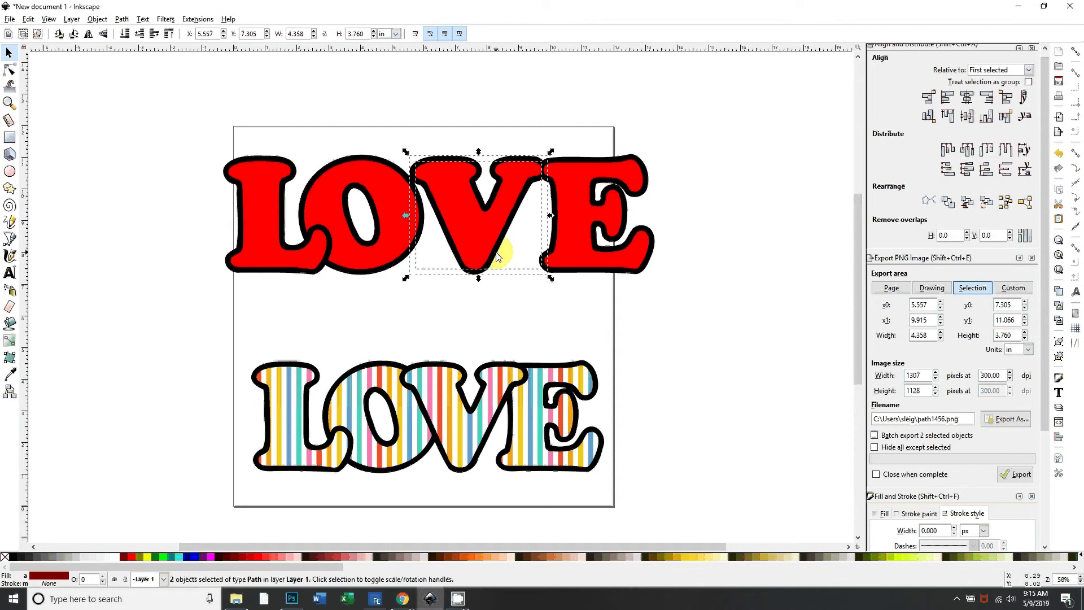
{"action": "key", "text": "shift+Left"}
{"action": "key", "text": "shift+Left"}
{"action": "key", "text": "shift+Left"}
{"action": "key", "text": "shift+Left"}
{"action": "key", "text": "shift+Left"}
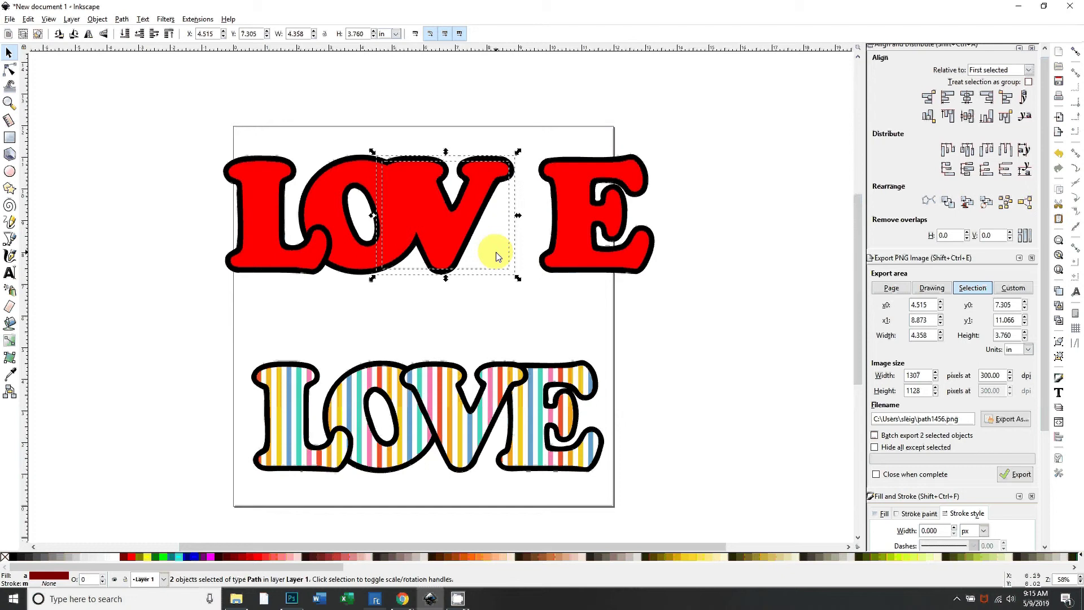
Raise the V and its outline to the top and nudge them right to X about 4.745 in
{"action": "key", "text": "Home"}
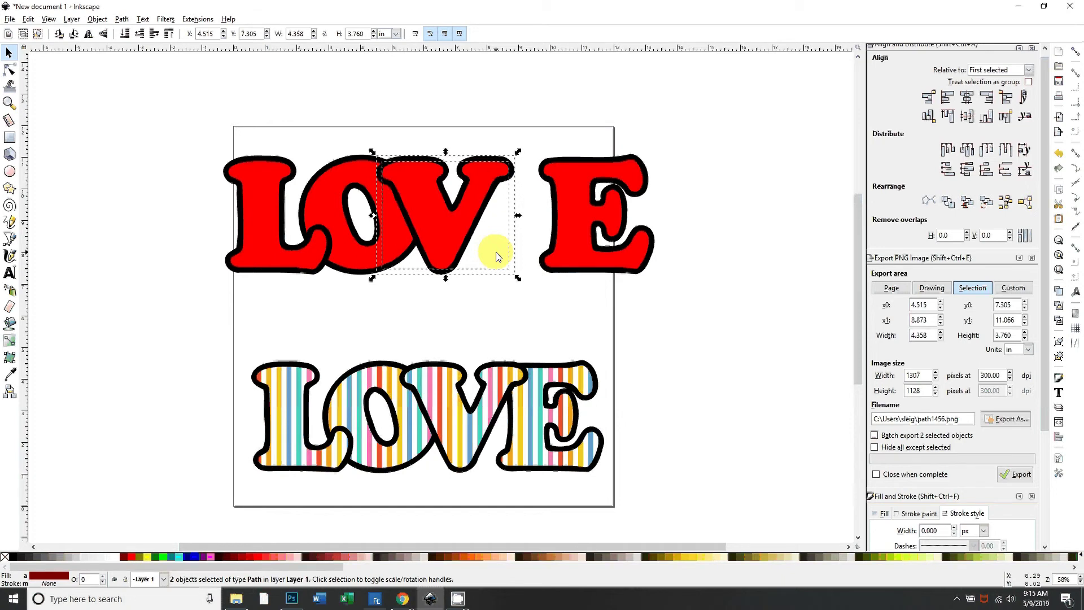
{"action": "key", "text": "Right"}
{"action": "key", "text": "Right"}
{"action": "key", "text": "Right"}
{"action": "key", "text": "Right"}
{"action": "key", "text": "Right"}
{"action": "key", "text": "Right"}
{"action": "key", "text": "Right"}
{"action": "key", "text": "Right"}
{"action": "key", "text": "Right"}
{"action": "key", "text": "Right"}
{"action": "key", "text": "Right"}
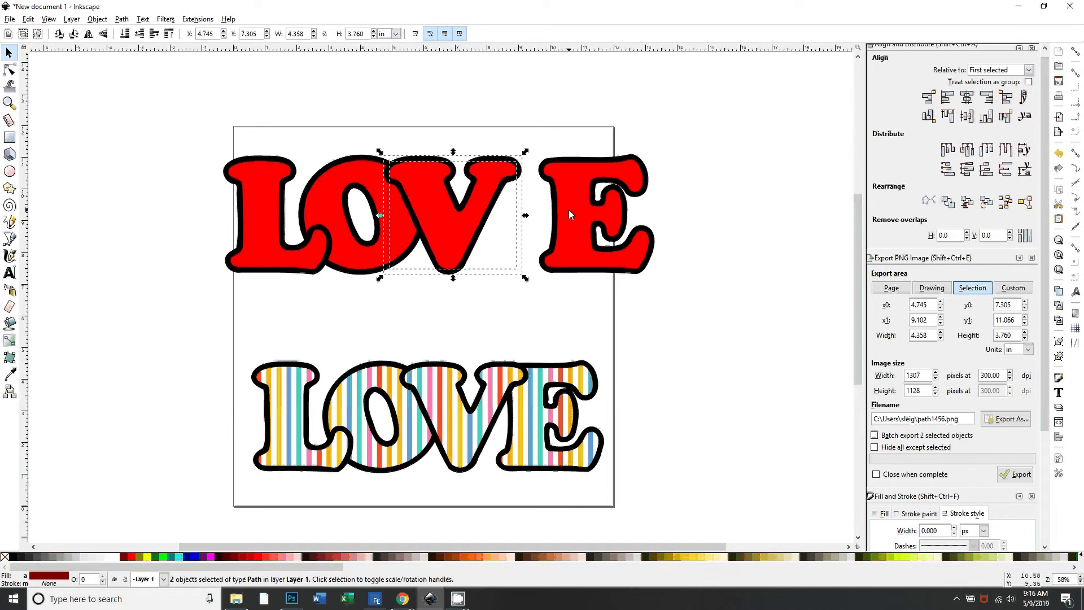
{"action": "left_click", "coordinate": [704, 292]}
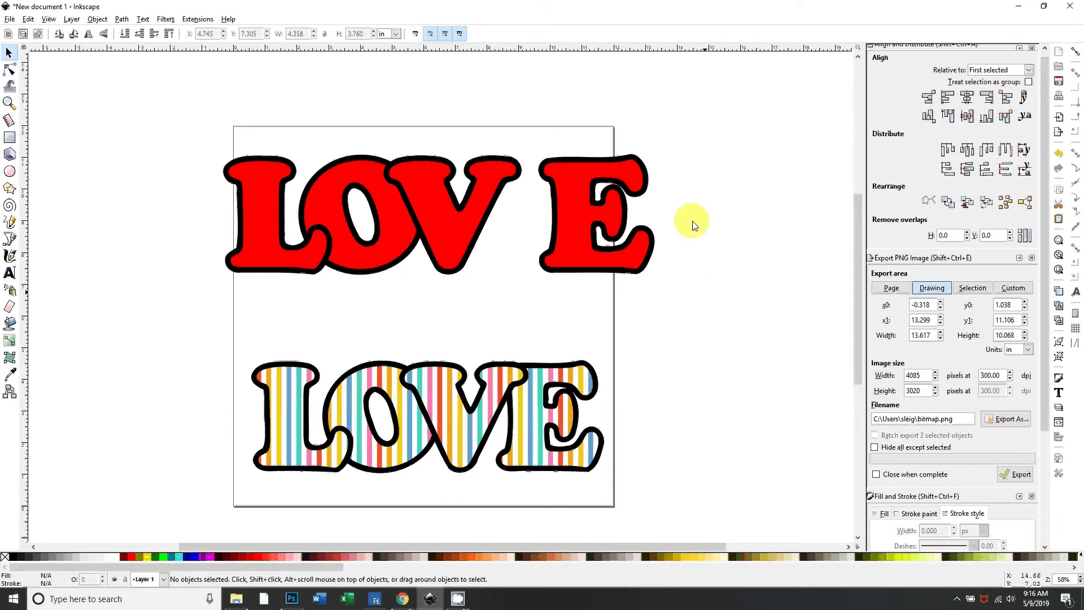
Move the upper red E together with its black outline left to tuck against the V, at X about 8.026 in
{"action": "left_click_drag", "start_coordinate": [707, 124], "coordinate": [506, 323]}
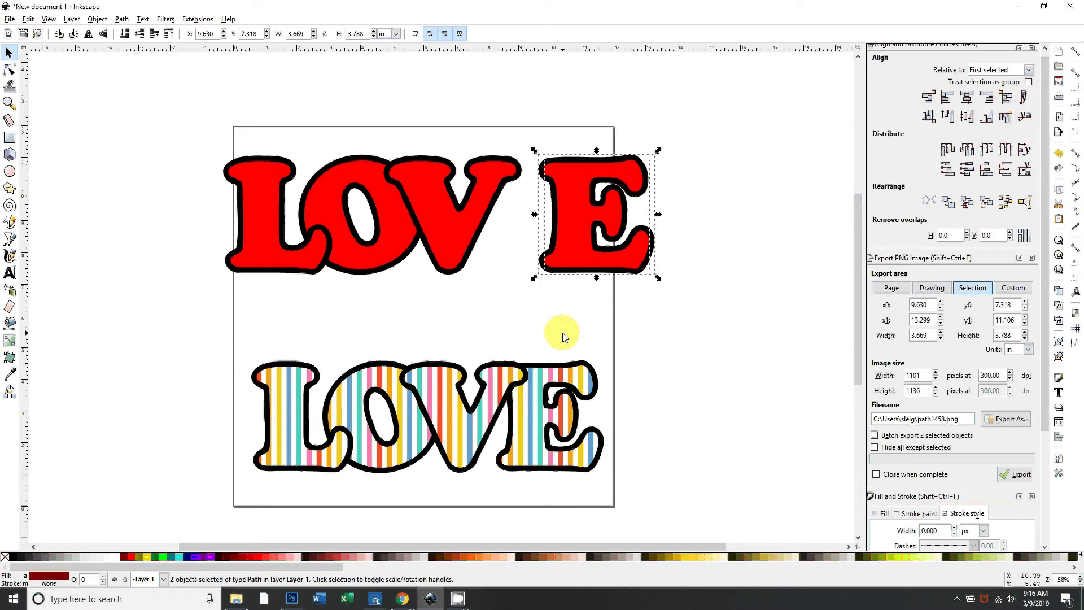
{"action": "key", "text": "Left"}
{"action": "key", "text": "Left"}
{"action": "key", "text": "Left"}
{"action": "key", "text": "Left"}
{"action": "key", "text": "Left"}
{"action": "key", "text": "Left"}
{"action": "key", "text": "Left"}
{"action": "key", "text": "Left"}
{"action": "key", "text": "Left"}
{"action": "key", "text": "Left"}
{"action": "key", "text": "Left"}
{"action": "key", "text": "Left"}
{"action": "key", "text": "Left"}
{"action": "key", "text": "Left"}
{"action": "key", "text": "Left"}
{"action": "key", "text": "Left"}
{"action": "key", "text": "Left"}
{"action": "key", "text": "Left"}
{"action": "key", "text": "Left"}
{"action": "key", "text": "Left"}
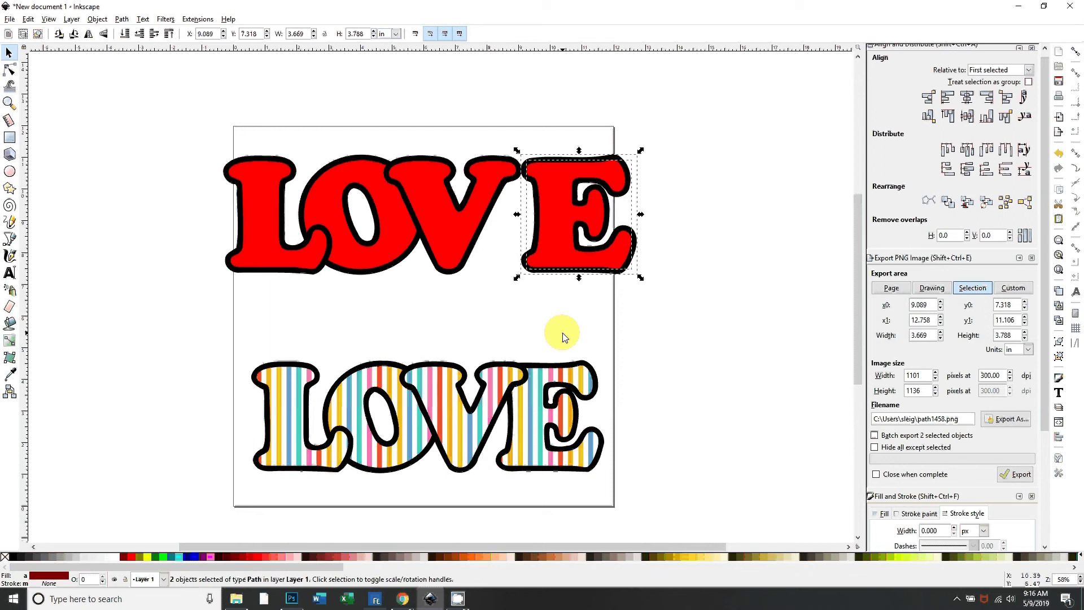
{"action": "key", "text": "Left"}
{"action": "key", "text": "Left"}
{"action": "key", "text": "Left"}
{"action": "key", "text": "Left"}
{"action": "key", "text": "Left"}
{"action": "key", "text": "Left"}
{"action": "key", "text": "Left"}
{"action": "key", "text": "Left"}
{"action": "key", "text": "Left"}
{"action": "key", "text": "Left"}
{"action": "key", "text": "Left"}
{"action": "key", "text": "Left"}
{"action": "key", "text": "Left"}
{"action": "key", "text": "Left"}
{"action": "key", "text": "Left"}
{"action": "key", "text": "Left"}
{"action": "key", "text": "Left"}
{"action": "key", "text": "Left"}
{"action": "key", "text": "Left"}
{"action": "key", "text": "Left"}
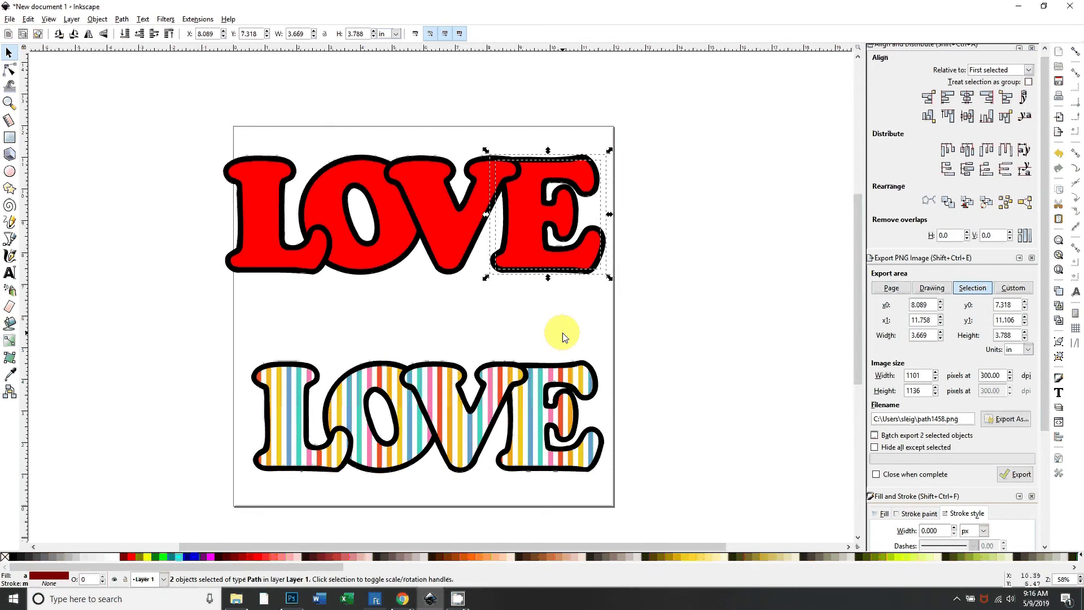
{"action": "key", "text": "Left"}
{"action": "key", "text": "Left"}
{"action": "key", "text": "Left"}
{"action": "left_click", "coordinate": [662, 332]}
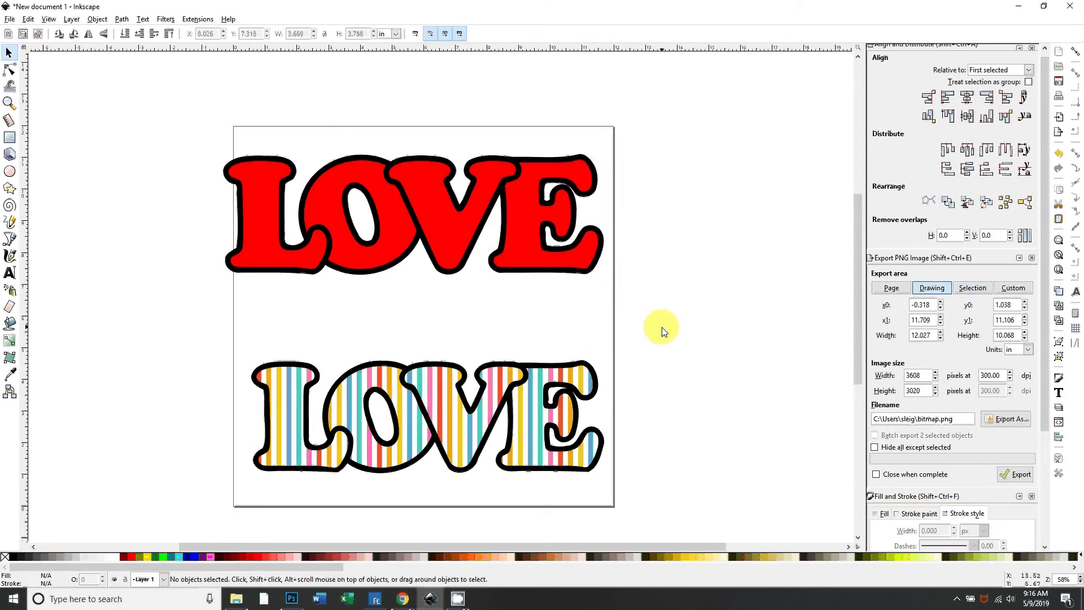
Nudge the E and its outline slightly further left under the V, to X about 7.943 in
{"action": "left_click_drag", "start_coordinate": [665, 129], "coordinate": [482, 297]}
{"action": "key", "text": "Left"}
{"action": "key", "text": "Left"}
{"action": "key", "text": "Left"}
{"action": "key", "text": "Left"}
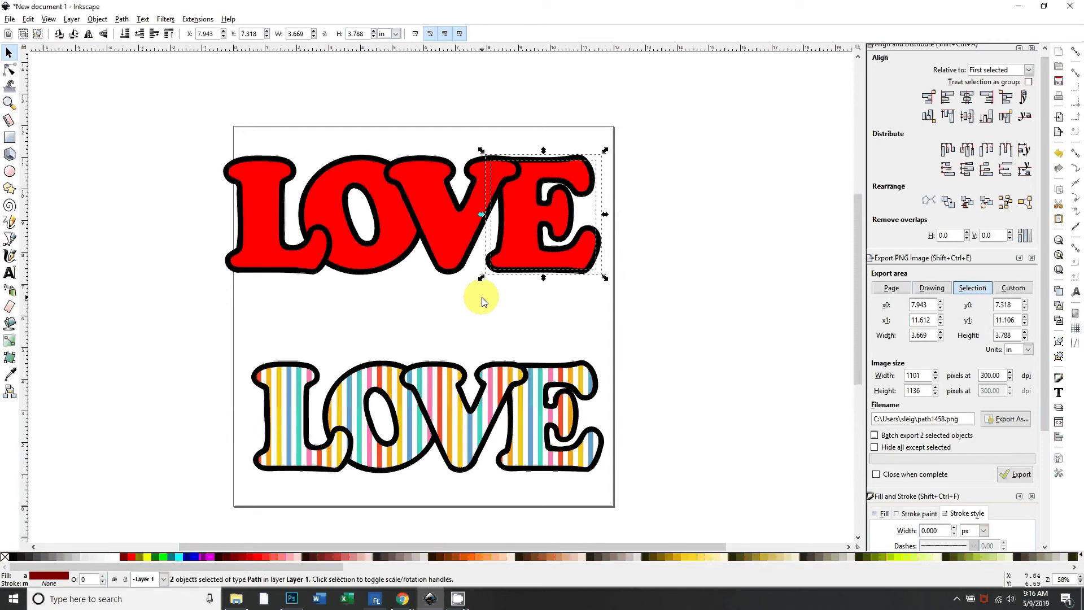
{"action": "left_click", "coordinate": [454, 347]}
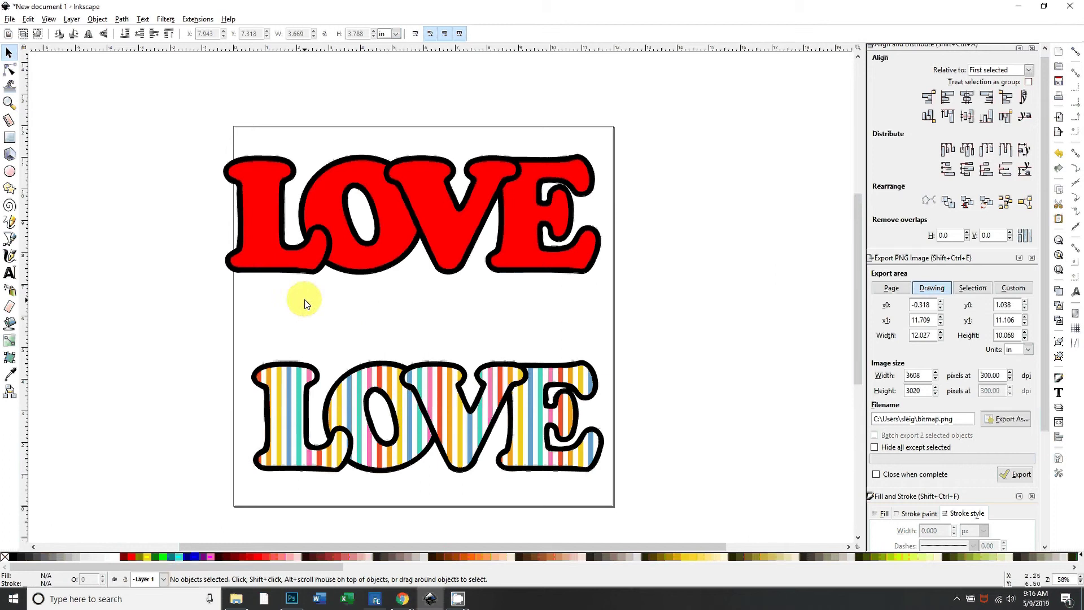
Select the four red letters of the upper LOVE and move them off their black outlines to the blank canvas right of the page
{"action": "left_click", "coordinate": [263, 244]}
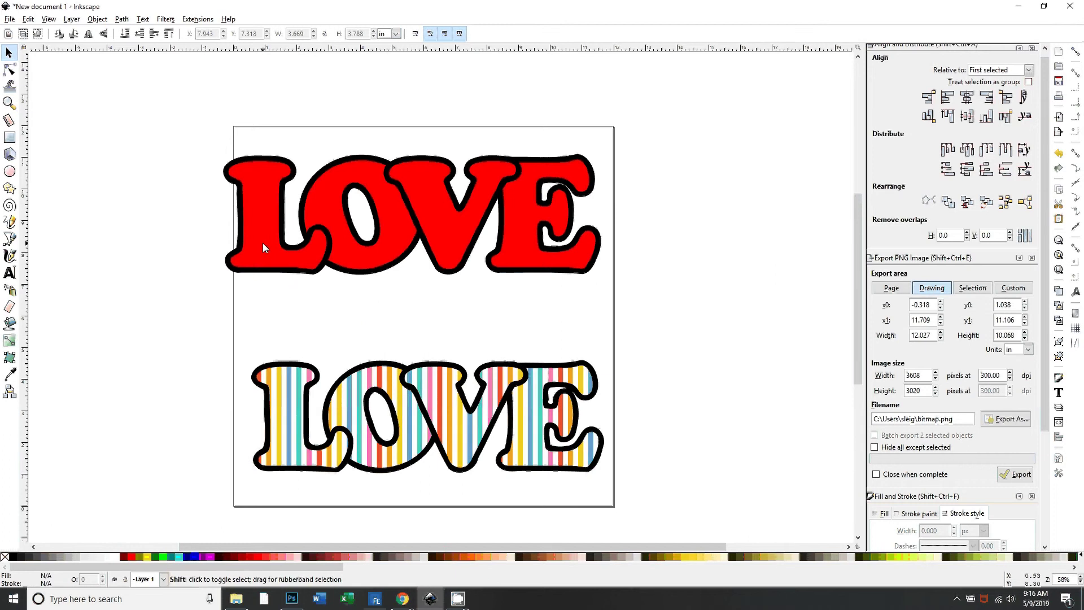
{"action": "left_click", "coordinate": [318, 204], "text": "shift"}
{"action": "left_click", "coordinate": [535, 250], "text": "shift"}
{"action": "left_click", "coordinate": [428, 250], "text": "shift"}
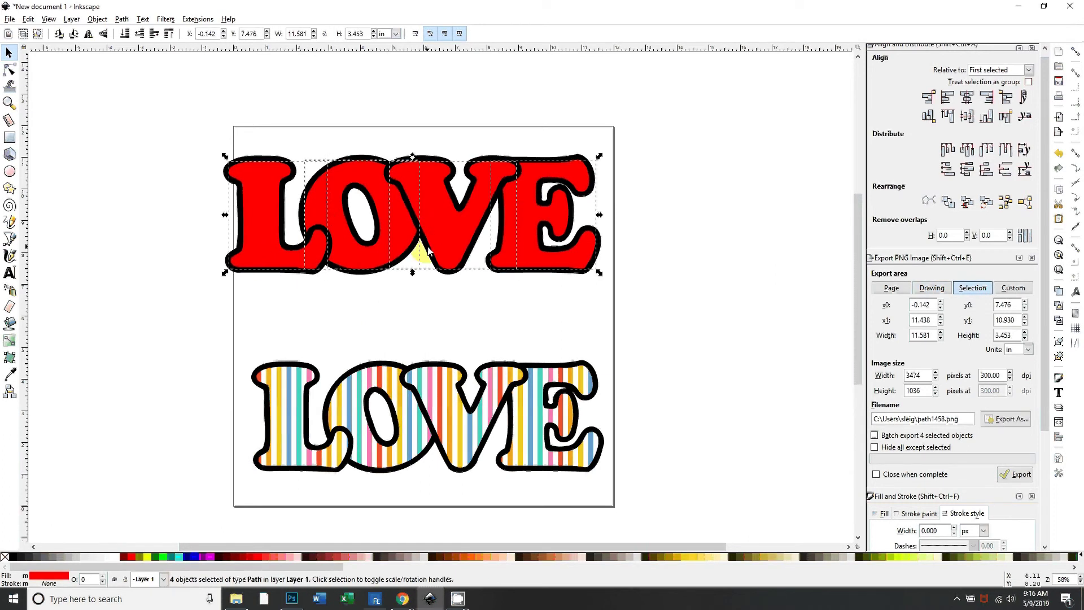
{"action": "left_click_drag", "start_coordinate": [428, 250], "coordinate": [710, 330]}
{"action": "scroll", "coordinate": [508, 401], "scroll_direction": "right", "scroll_amount": 10}
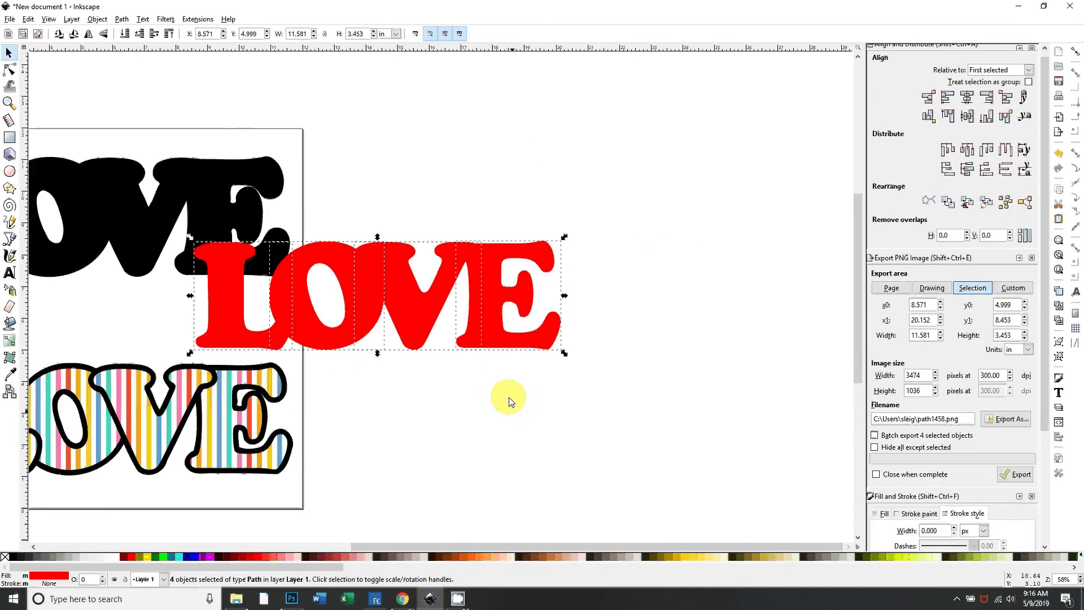
{"action": "left_click_drag", "start_coordinate": [497, 351], "coordinate": [629, 358]}
Spread the red L, O, V and E apart on the blank canvas to show them as separate pieces
{"action": "left_click_drag", "start_coordinate": [366, 337], "coordinate": [298, 337]}
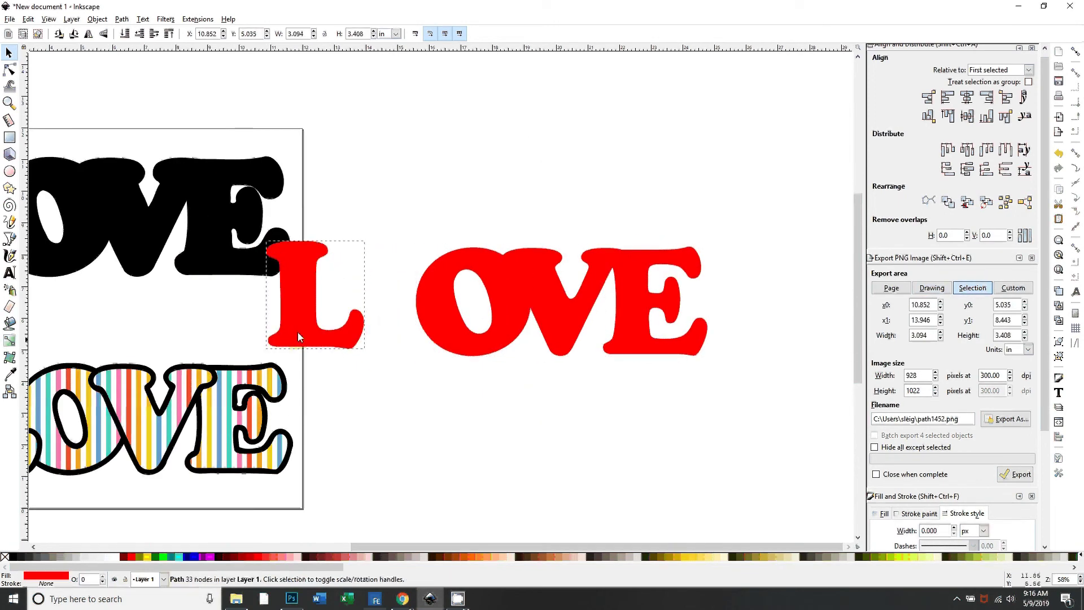
{"action": "left_click_drag", "start_coordinate": [503, 346], "coordinate": [462, 450]}
{"action": "left_click_drag", "start_coordinate": [562, 333], "coordinate": [596, 453]}
{"action": "left_click_drag", "start_coordinate": [655, 305], "coordinate": [802, 350]}
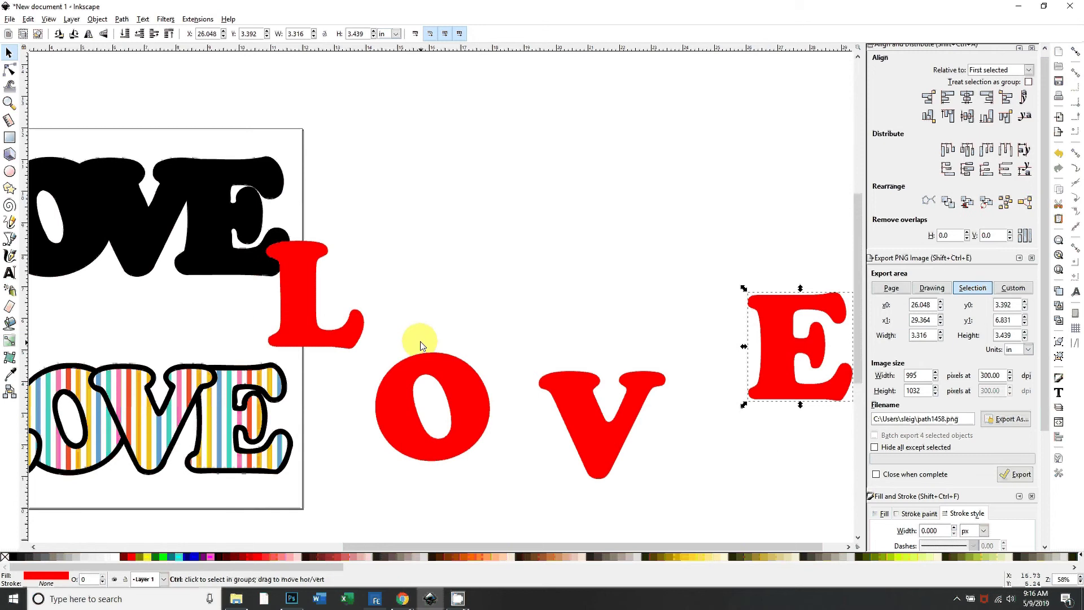
Undo the moves of the red letters until they sit back on their black outlines
{"action": "key", "text": "ctrl+z"}
{"action": "key", "text": "ctrl+z"}
{"action": "key", "text": "ctrl+z"}
{"action": "key", "text": "ctrl+z"}
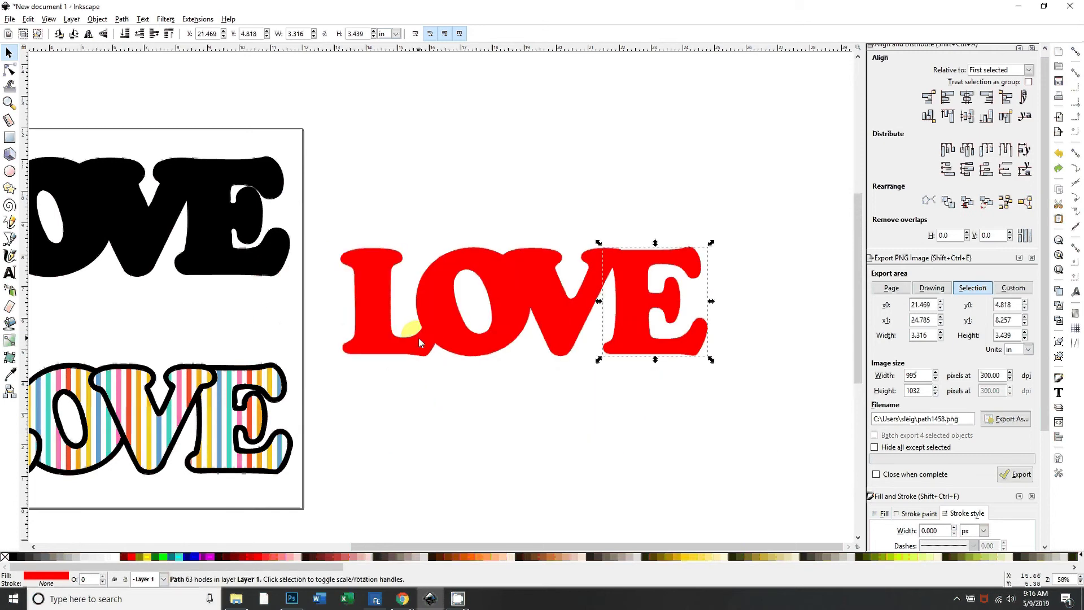
{"action": "key", "text": "ctrl+z"}
{"action": "key", "text": "ctrl+z"}
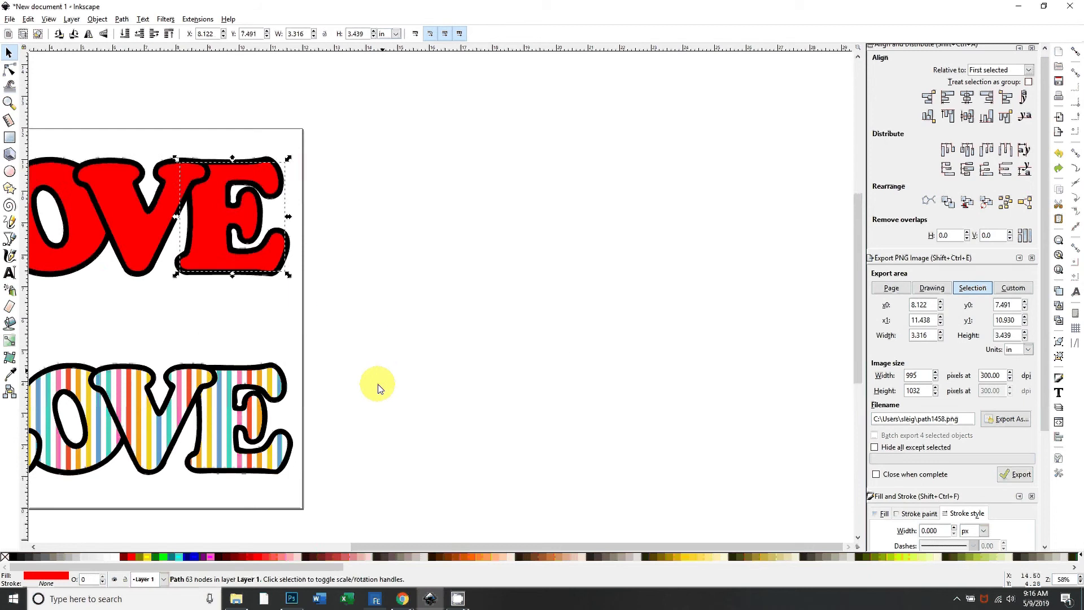
{"action": "scroll", "coordinate": [337, 315], "scroll_direction": "left", "scroll_amount": 10}
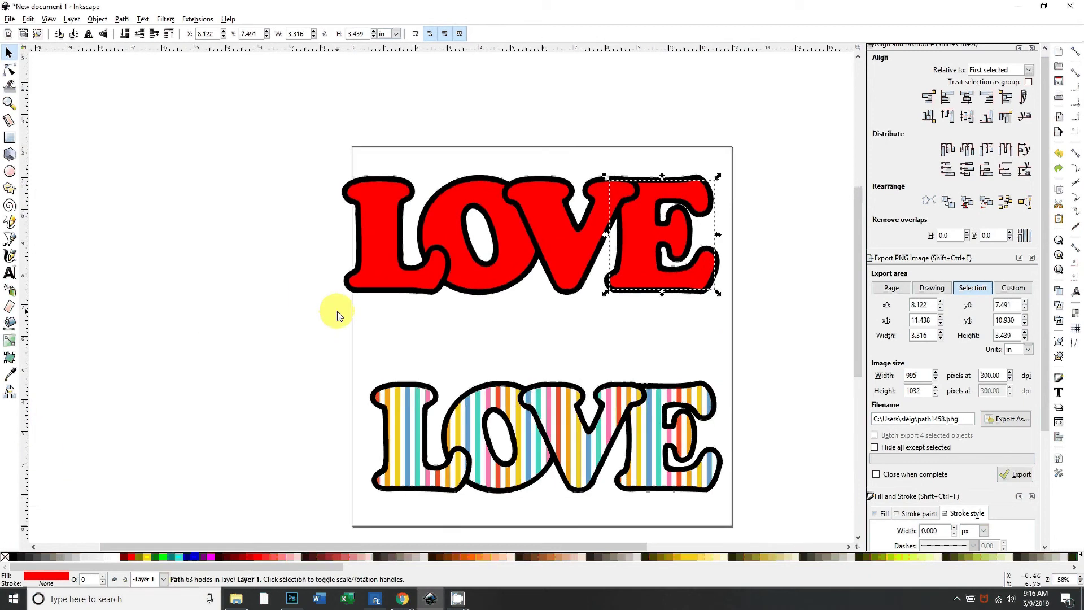
Select the upper red L and, separately, the black outline behind it to examine how the two layers are stacked
{"action": "left_click", "coordinate": [413, 276]}
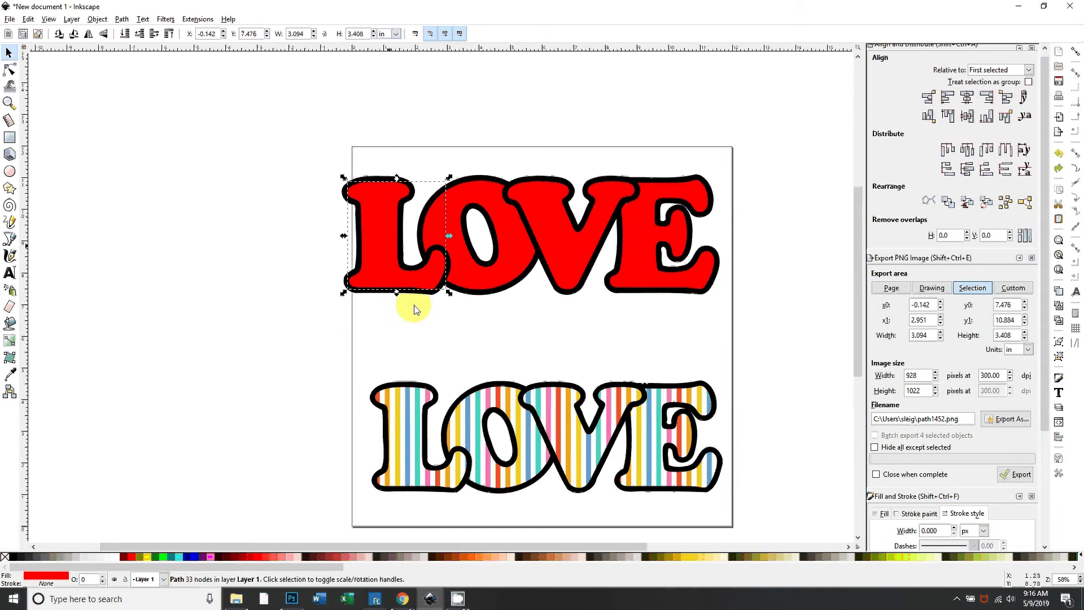
{"action": "left_click", "coordinate": [478, 339]}
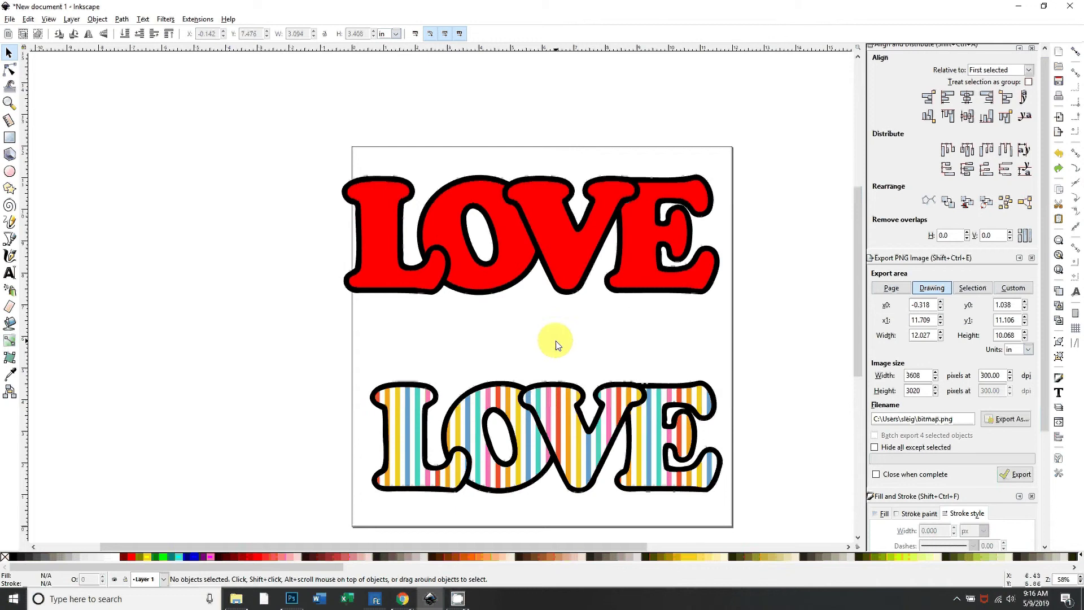
{"action": "scroll", "coordinate": [432, 346], "scroll_direction": "up", "scroll_amount": 2}
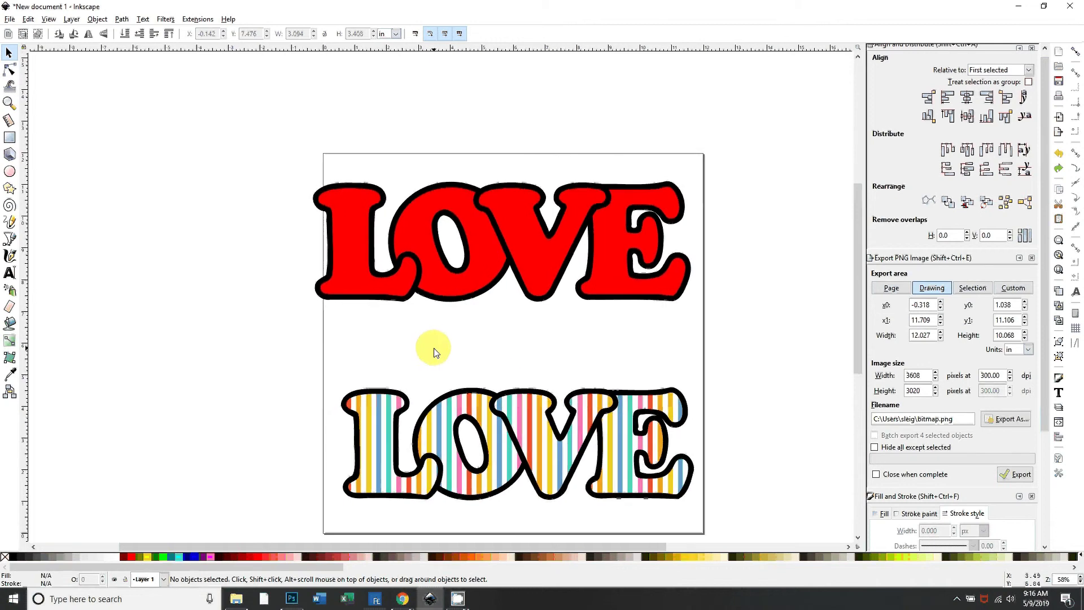
{"action": "left_click_drag", "start_coordinate": [520, 358], "coordinate": [450, 375]}
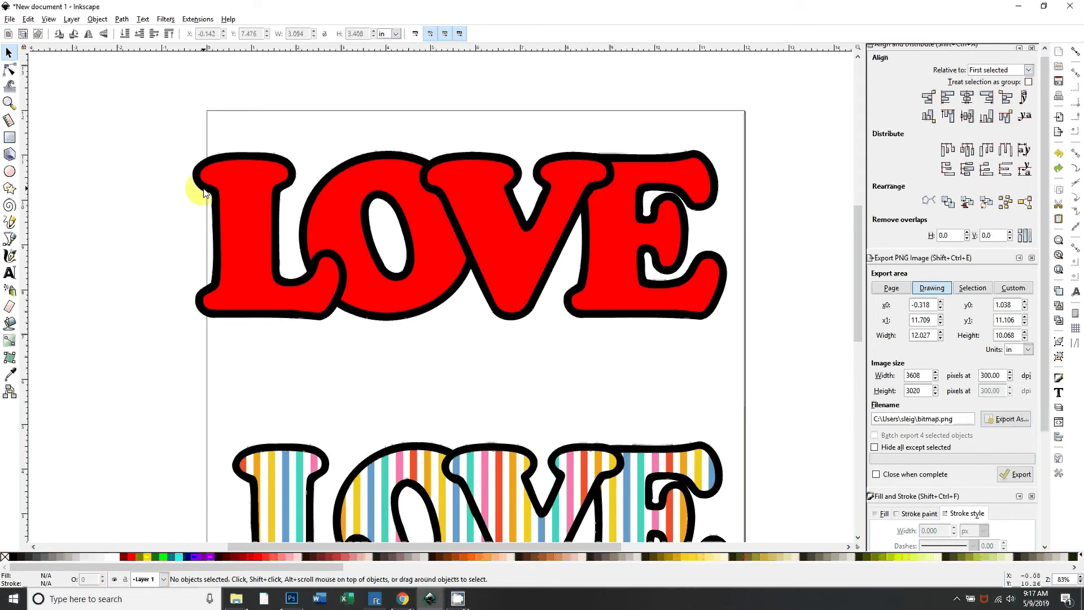
{"action": "left_click", "coordinate": [230, 320]}
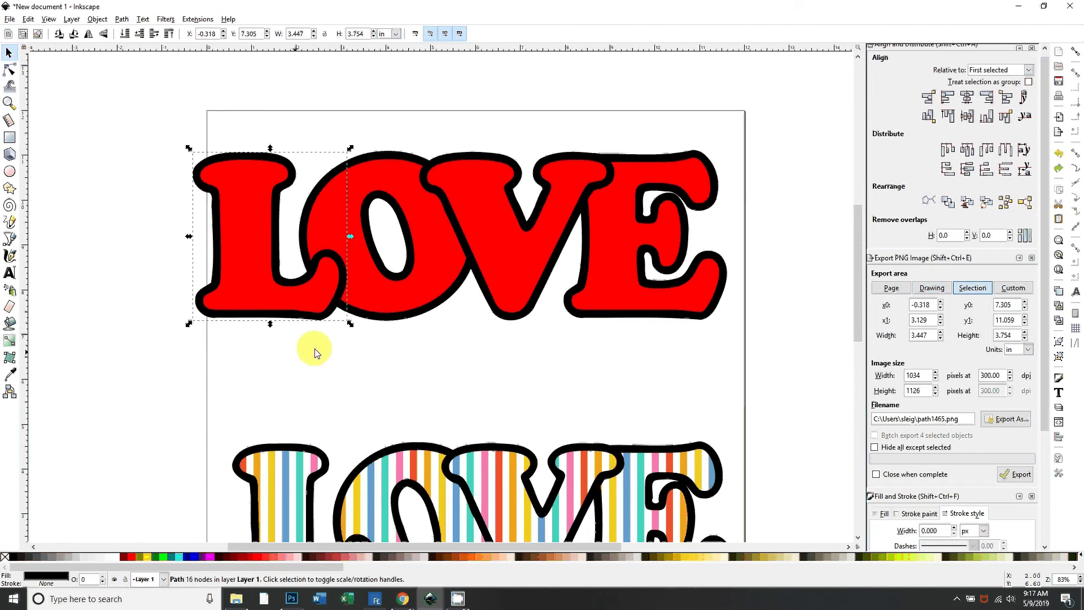
Select the upper red L and its black outline alternately to compare the extents of the two layers
{"action": "left_click", "coordinate": [287, 343]}
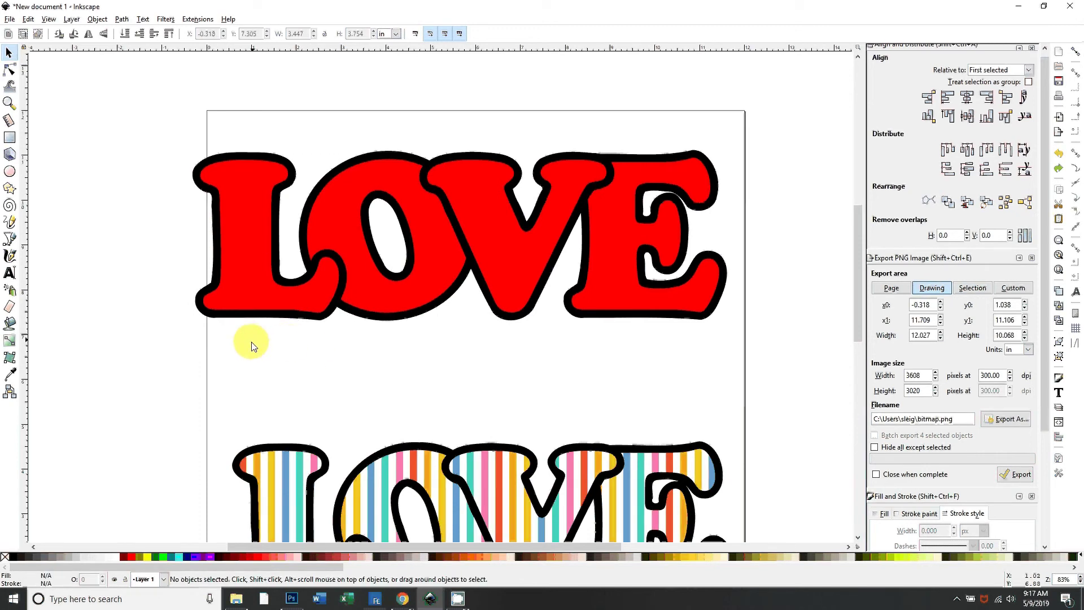
{"action": "left_click", "coordinate": [252, 220]}
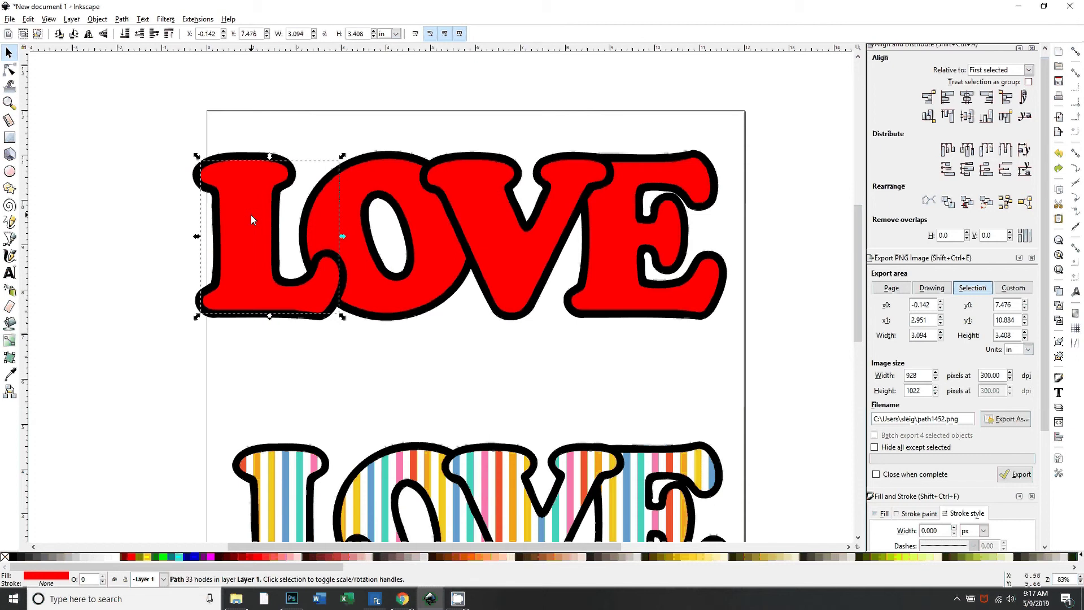
{"action": "left_click", "coordinate": [245, 152]}
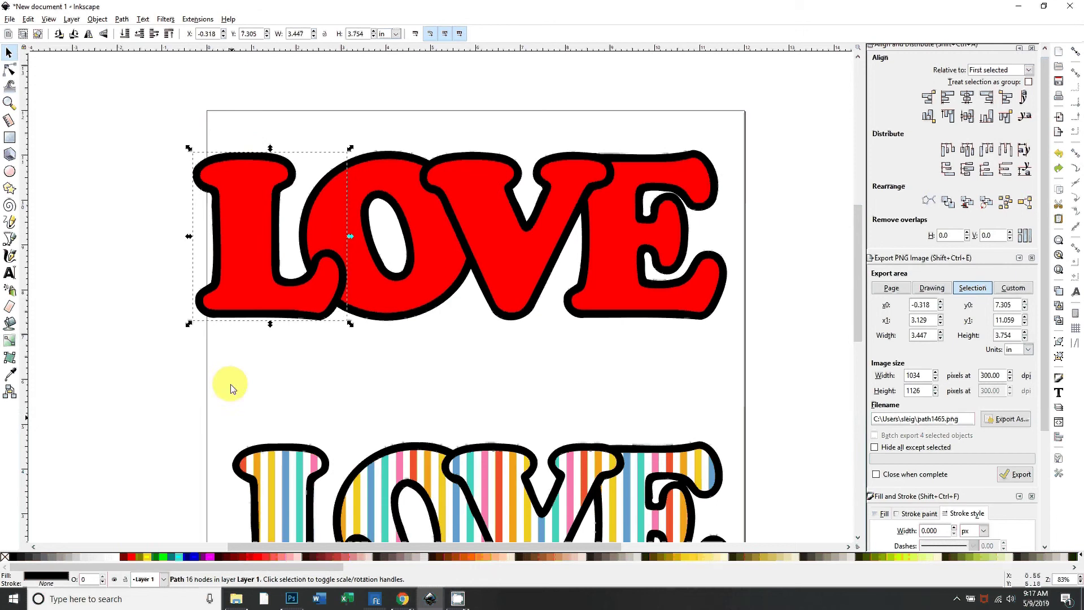
{"action": "left_click", "coordinate": [233, 157]}
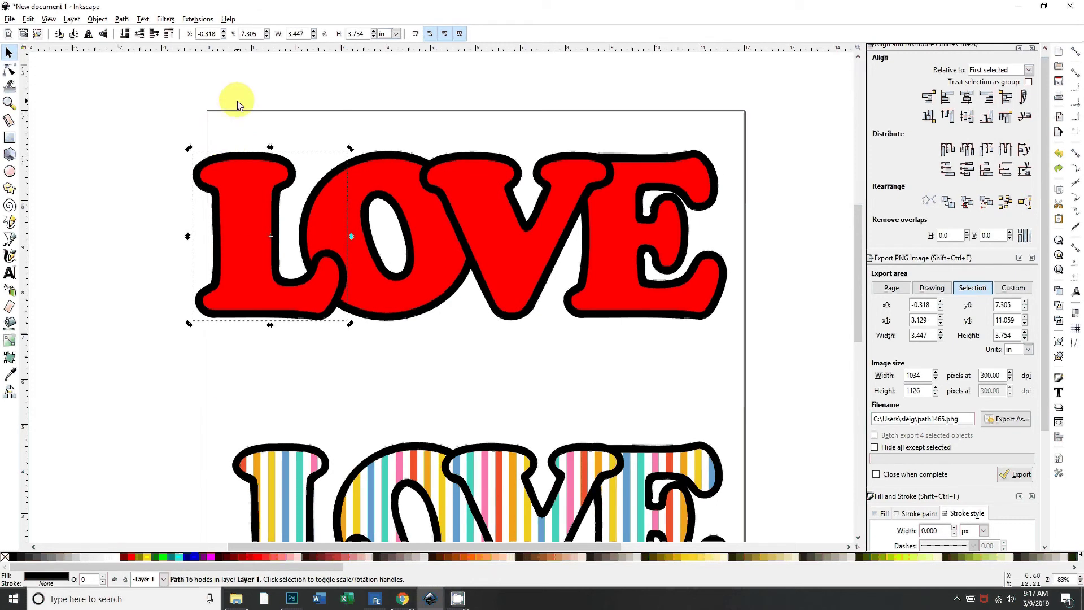
{"action": "left_click", "coordinate": [158, 199]}
{"action": "left_click", "coordinate": [255, 229]}
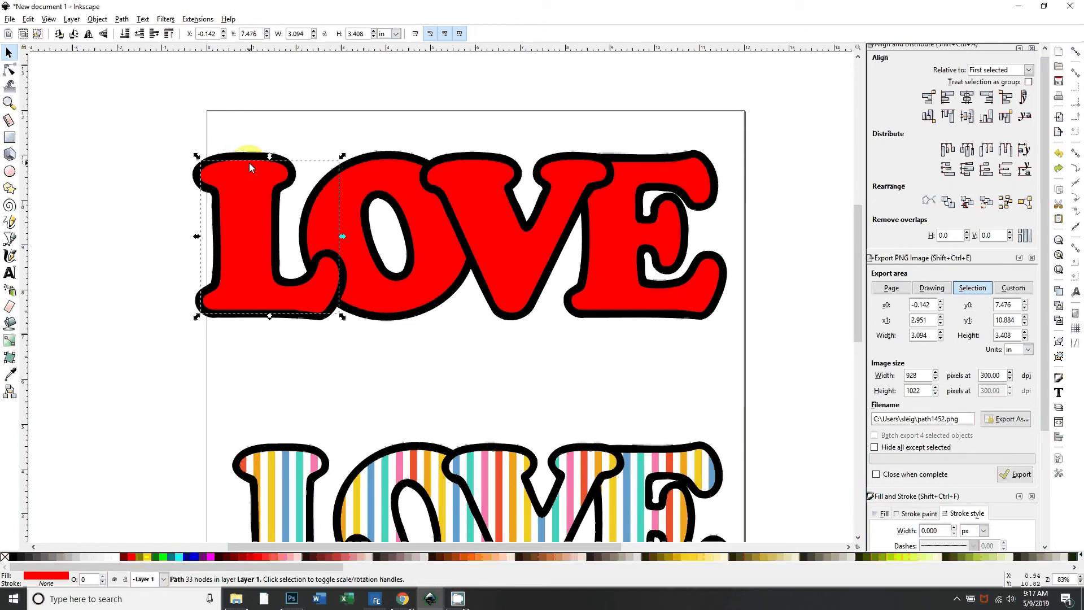
{"action": "left_click", "coordinate": [89, 189]}
Select the black outline beneath the red L and duplicate it on top of the letter
{"action": "left_click", "coordinate": [232, 189]}
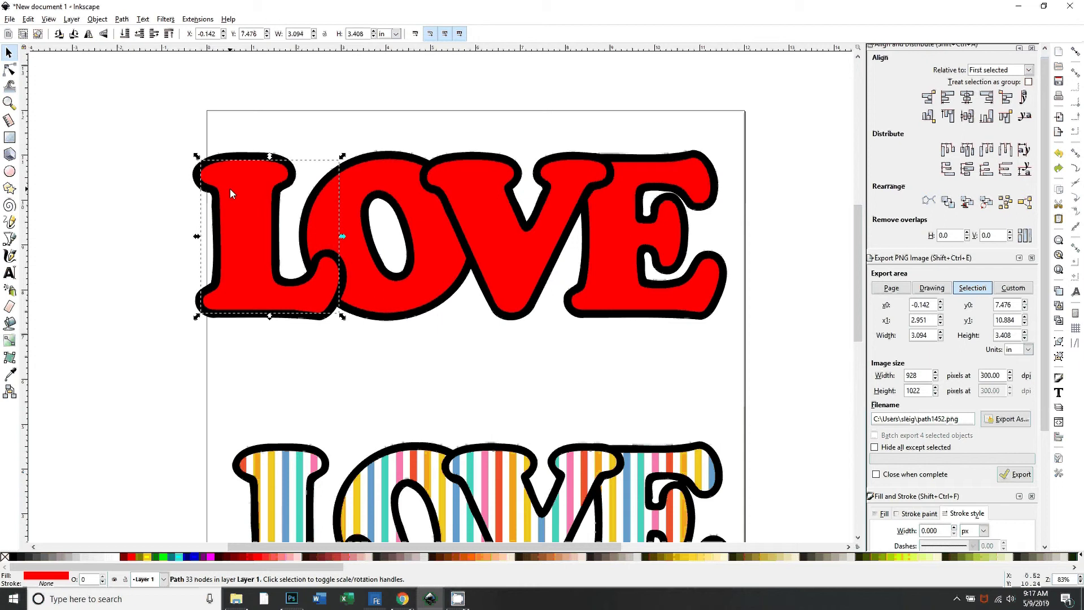
{"action": "key", "text": "alt"}
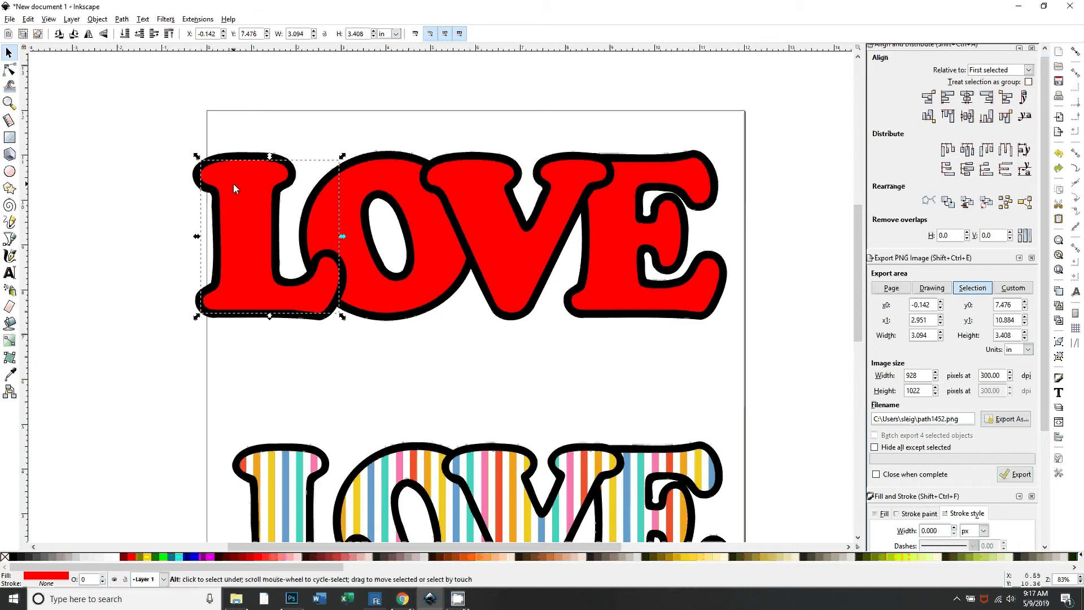
{"action": "left_click", "coordinate": [246, 171], "text": "alt"}
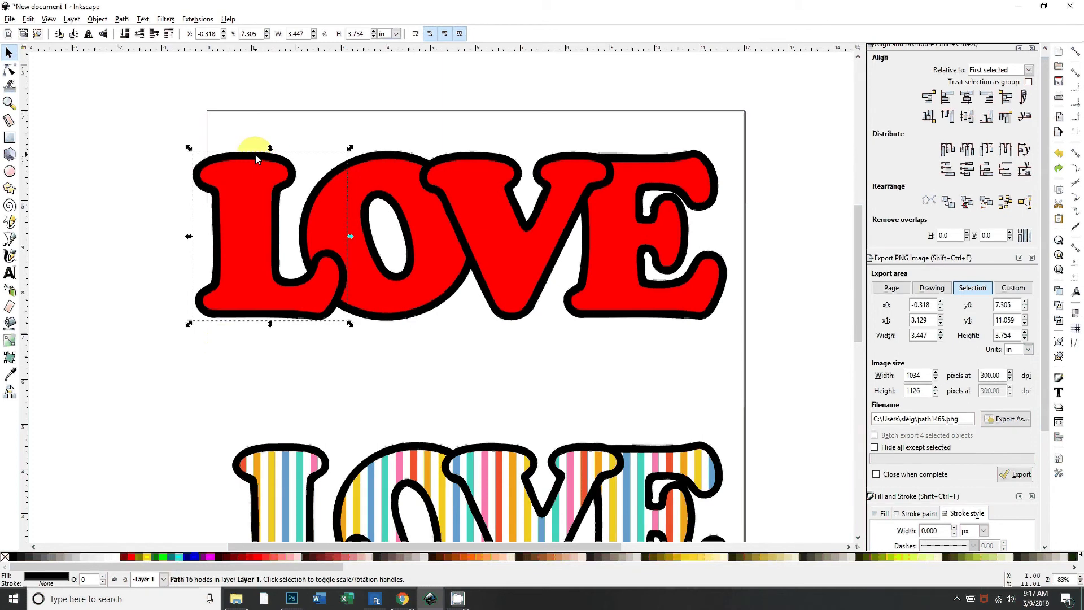
{"action": "key", "text": "ctrl"}
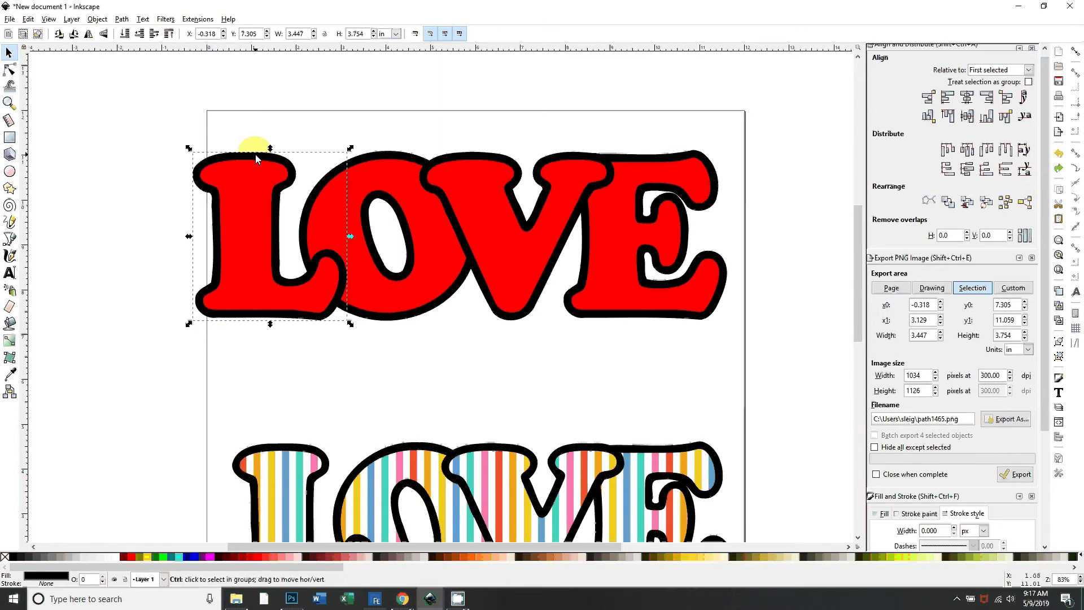
{"action": "left_click", "coordinate": [255, 155], "text": "ctrl"}
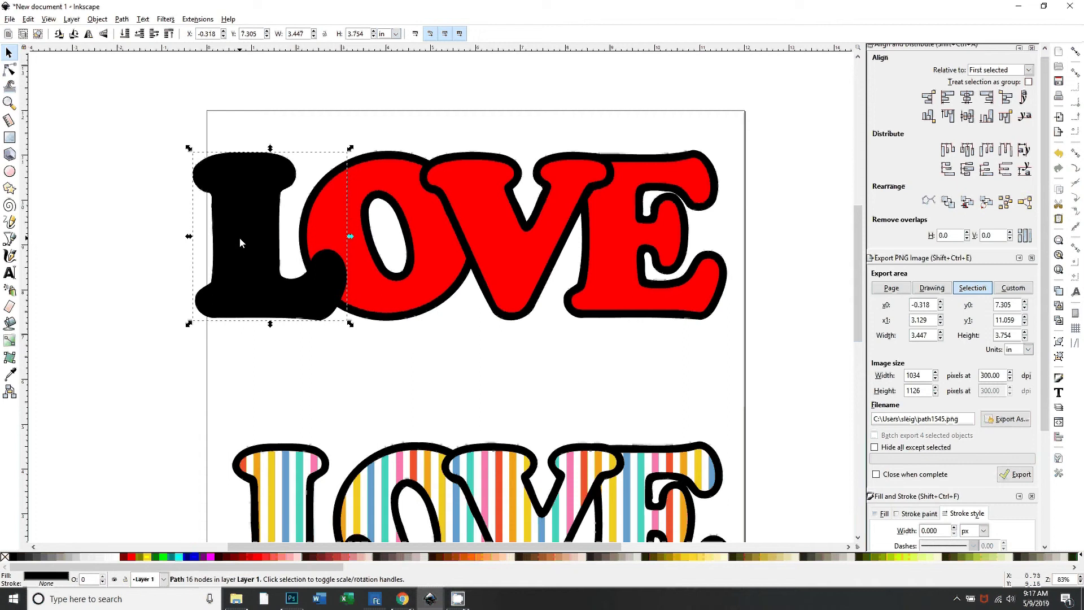
Subtract the black L copy from the red O using the Difference path operation
{"action": "key", "text": "shift"}
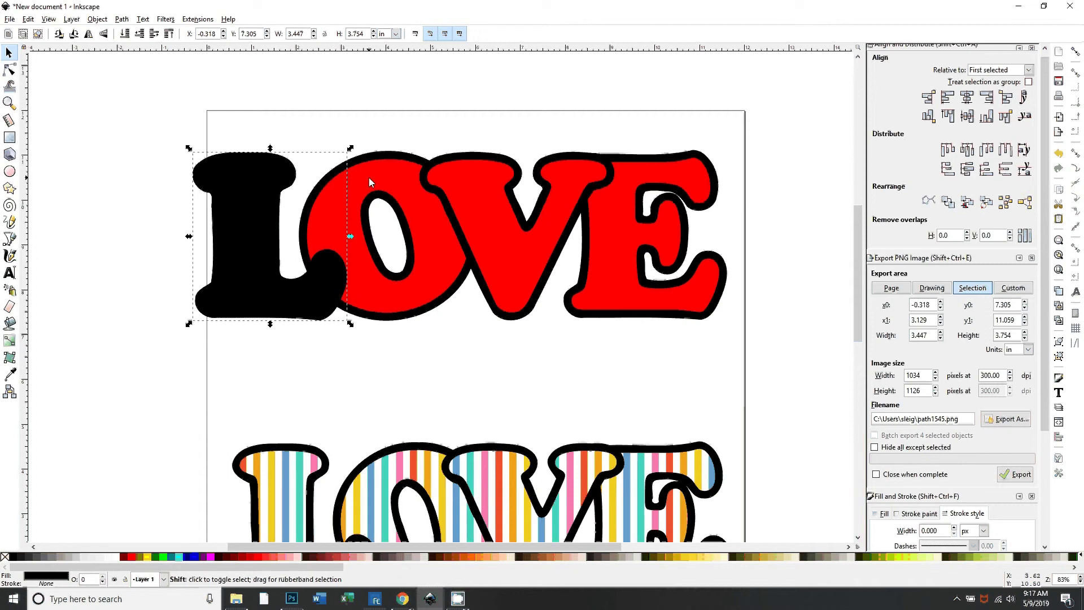
{"action": "left_click", "coordinate": [370, 179], "text": "shift"}
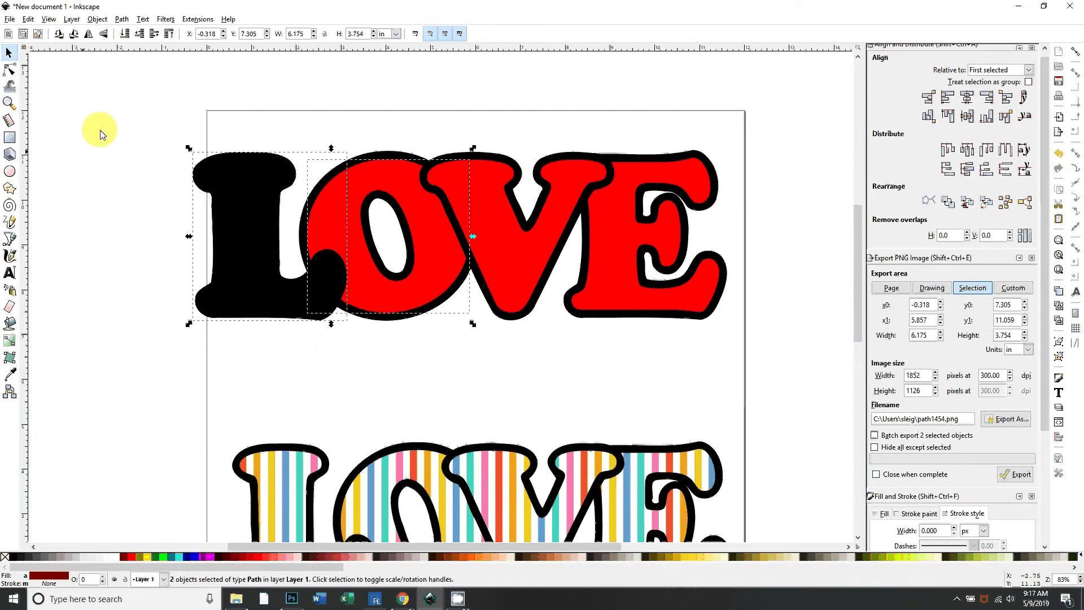
{"action": "left_click", "coordinate": [255, 151]}
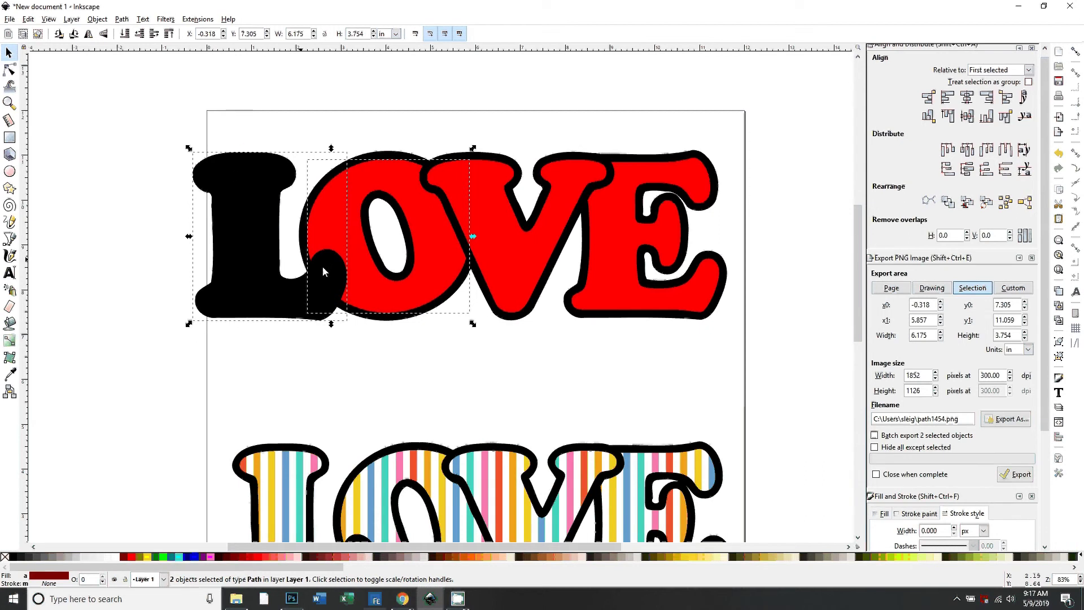
{"action": "left_click", "coordinate": [306, 264]}
{"action": "left_click", "coordinate": [120, 17]}
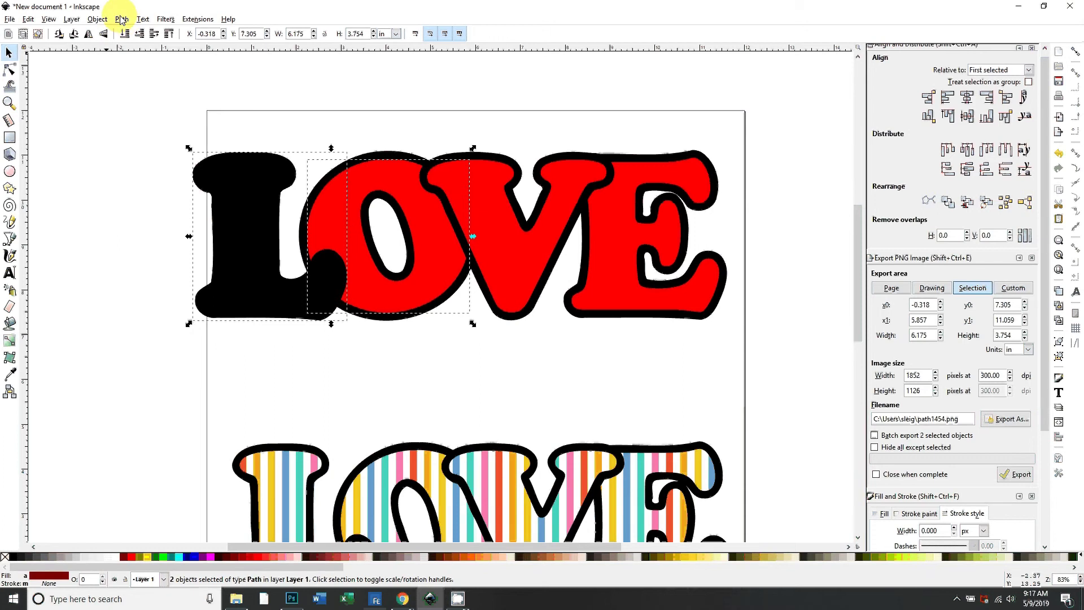
{"action": "left_click", "coordinate": [141, 97]}
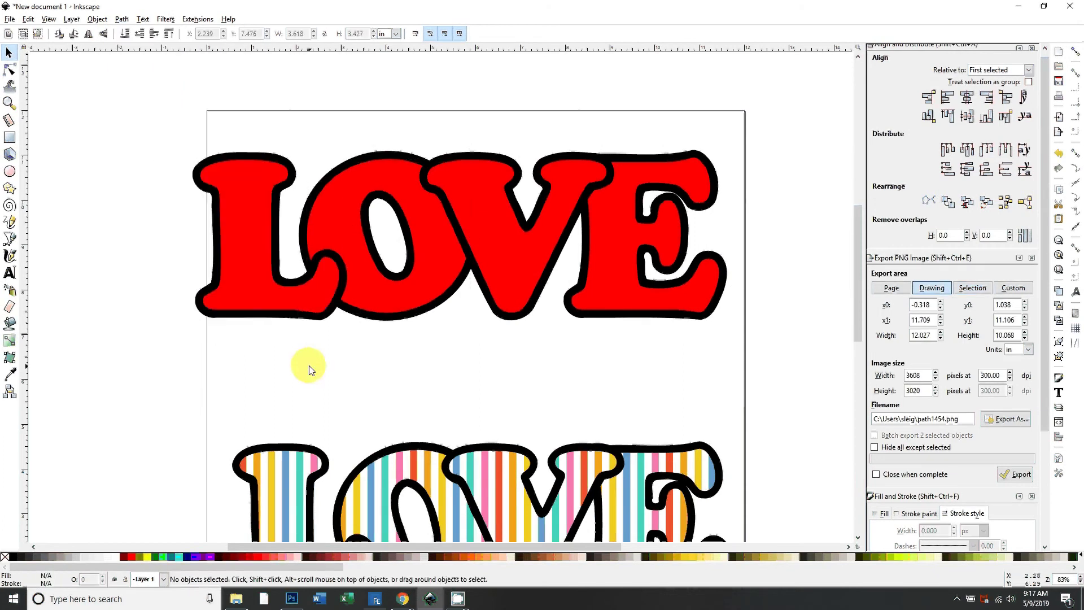
Move the red O off the design to inspect the L-shaped cut, and undo the move
{"action": "left_click_drag", "start_coordinate": [371, 296], "coordinate": [121, 423]}
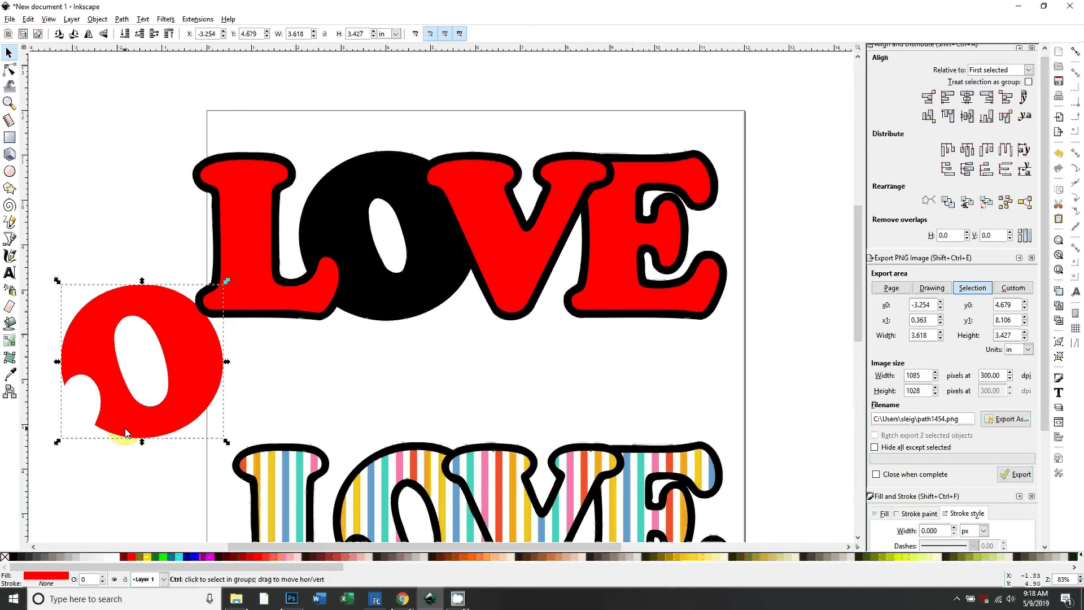
{"action": "key", "text": "ctrl+z"}
{"action": "key", "text": "ctrl+z"}
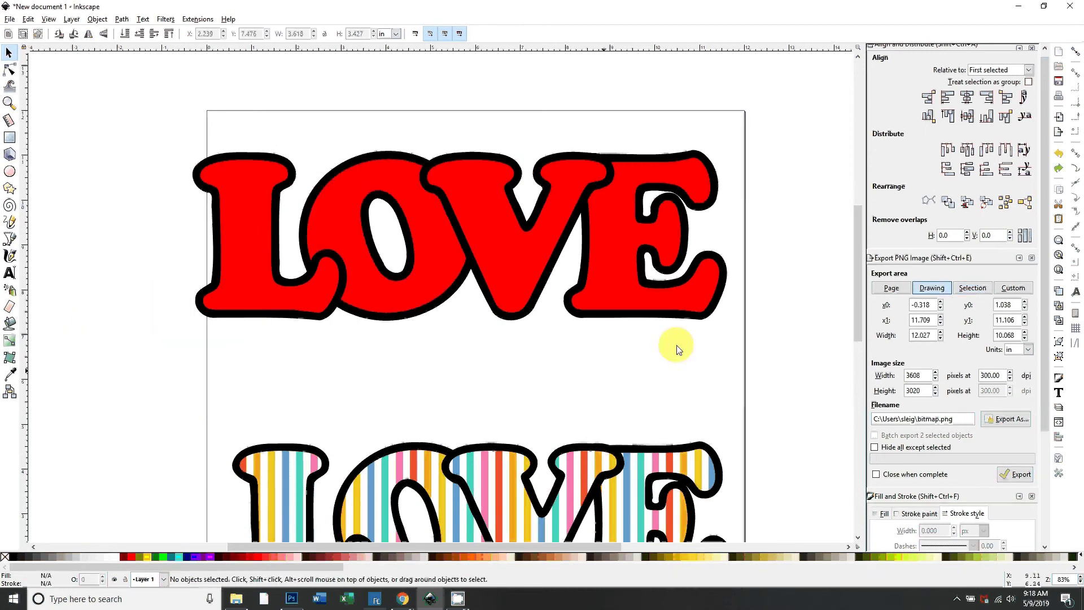
Select the black outline beneath the red V and duplicate it on top of the letter
{"action": "left_click", "coordinate": [504, 263]}
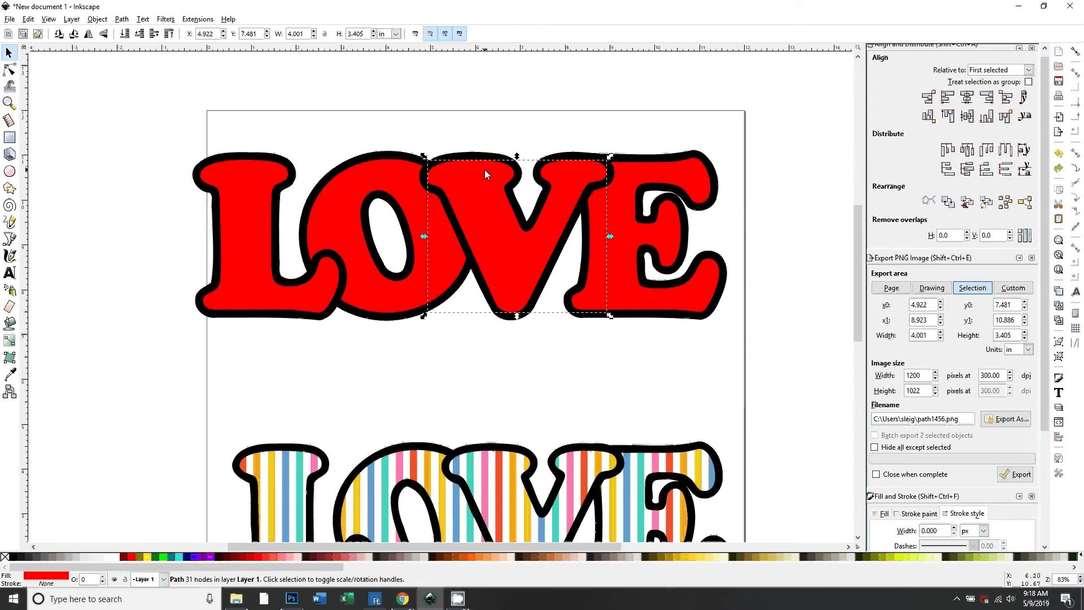
{"action": "left_click", "coordinate": [486, 209], "text": "alt"}
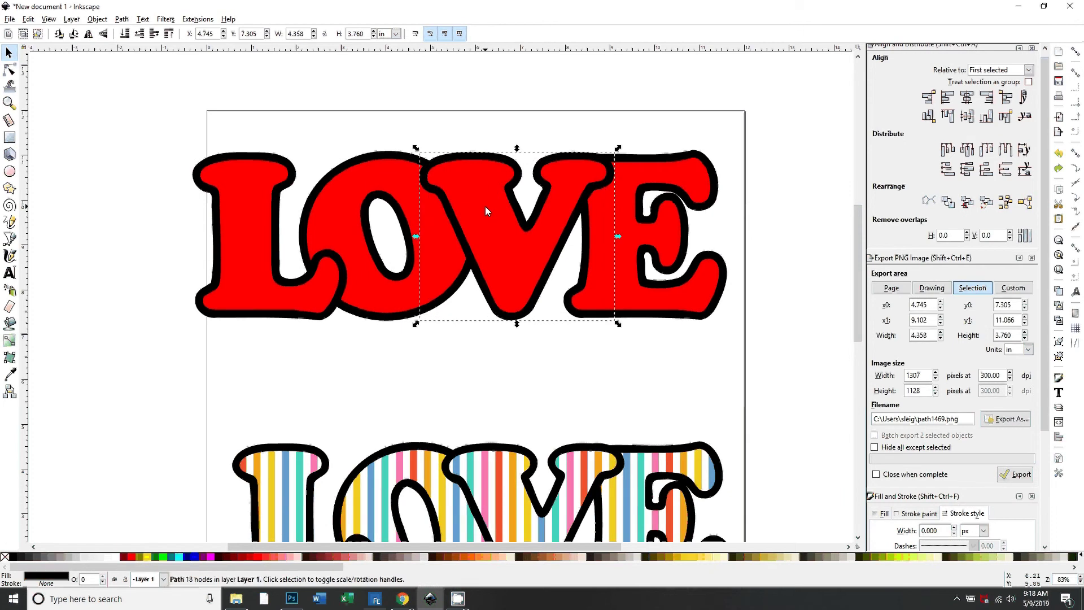
{"action": "key", "text": "Home"}
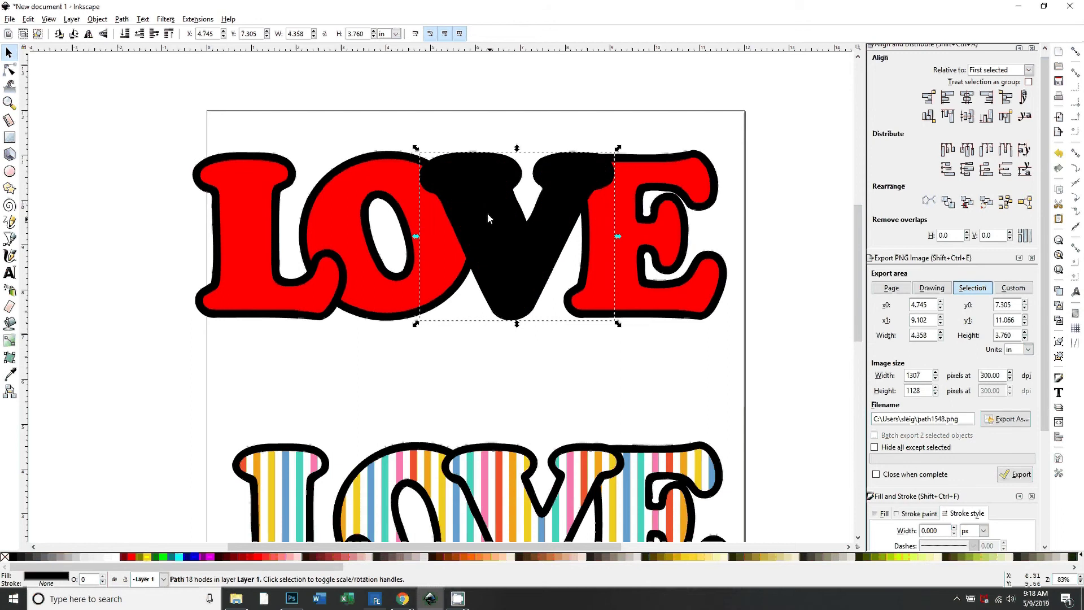
{"action": "left_click_drag", "start_coordinate": [488, 217], "coordinate": [661, 321]}
{"action": "key", "text": "ctrl+z"}
Subtract the black V copy from the red O with Difference and clear the selection
{"action": "left_click", "coordinate": [386, 181], "text": "shift"}
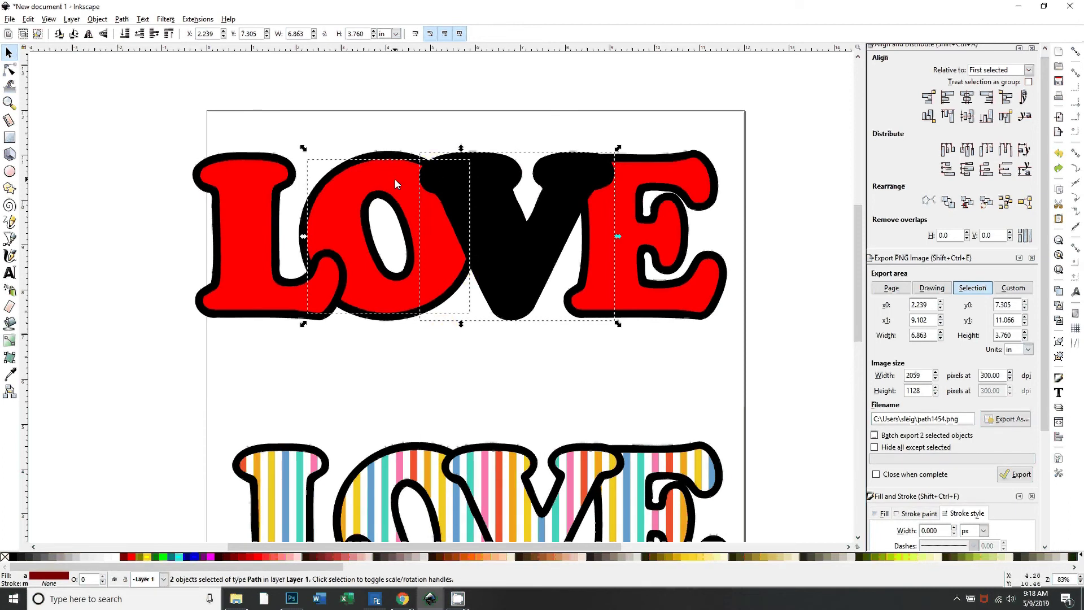
{"action": "left_click", "coordinate": [121, 19]}
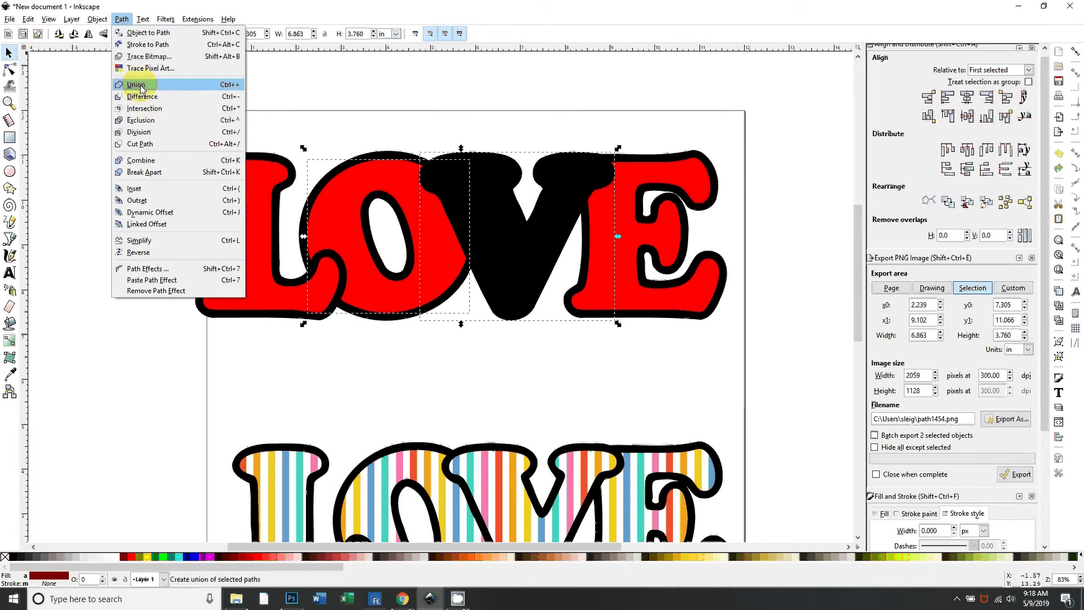
{"action": "left_click", "coordinate": [138, 86]}
{"action": "left_click", "coordinate": [443, 380]}
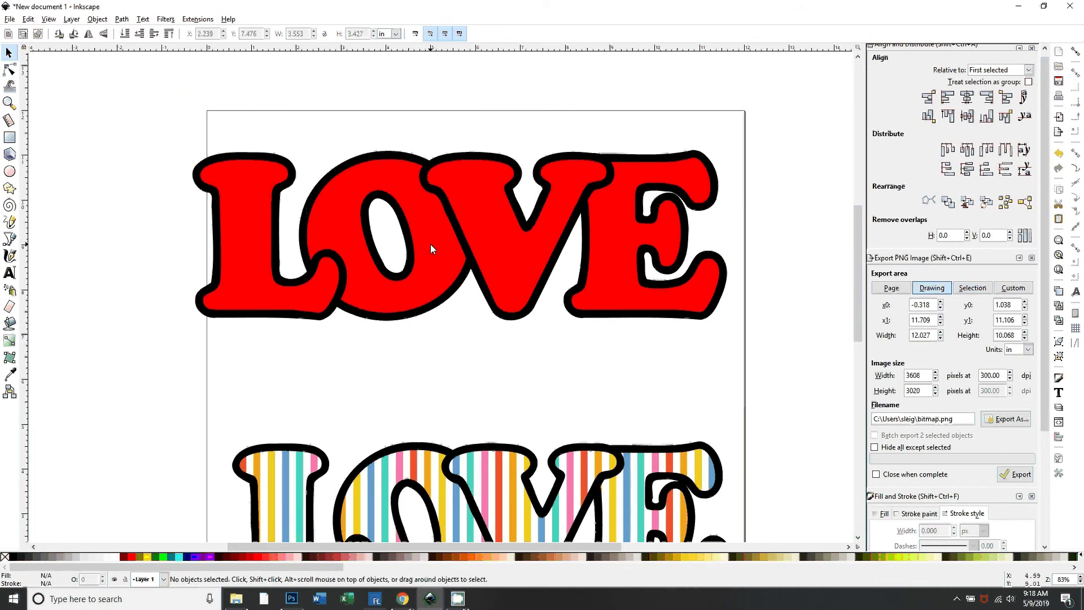
Move the red O aside to inspect both of its cuts, and undo the move
{"action": "left_click_drag", "start_coordinate": [431, 244], "coordinate": [148, 354]}
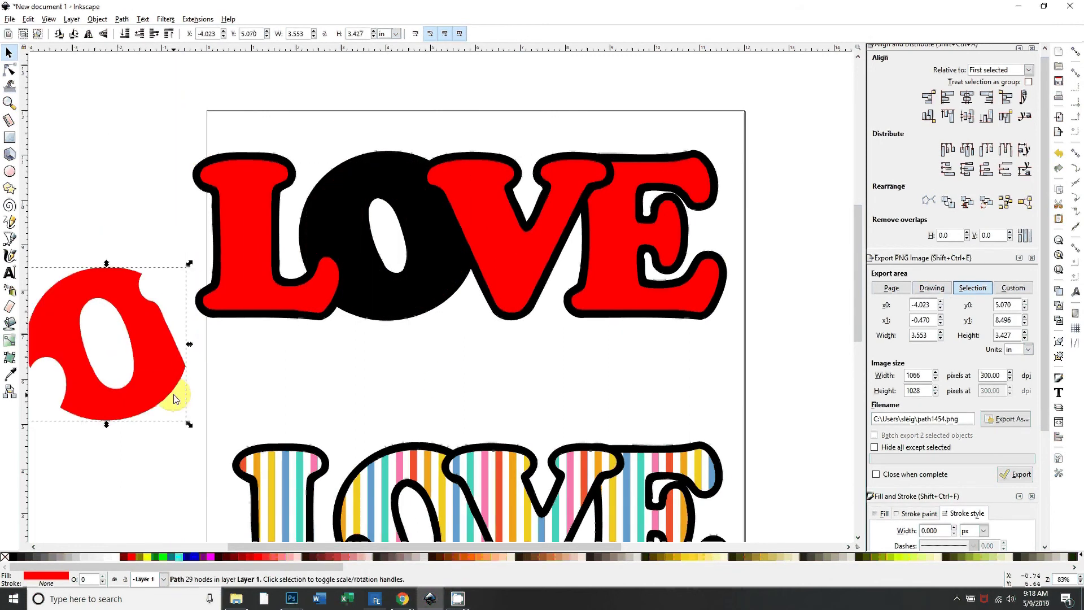
{"action": "key", "text": "ctrl+z"}
{"action": "left_click", "coordinate": [724, 409]}
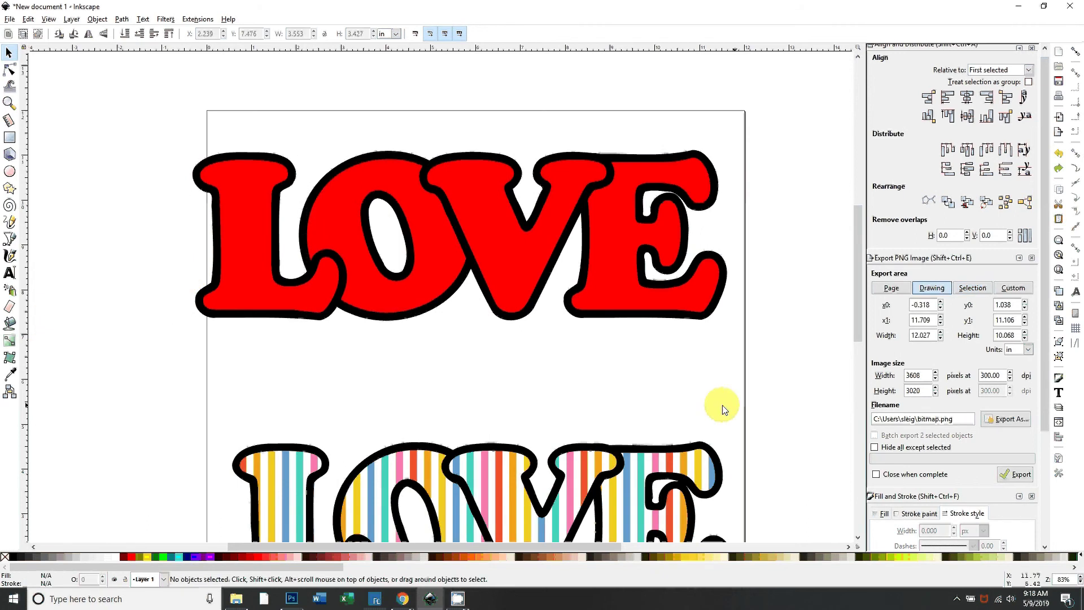
Make another duplicate of the V's black outline on top of the letters for cutting the E
{"action": "scroll", "coordinate": [724, 409], "scroll_direction": "right", "scroll_amount": 5}
{"action": "left_click", "coordinate": [439, 195]}
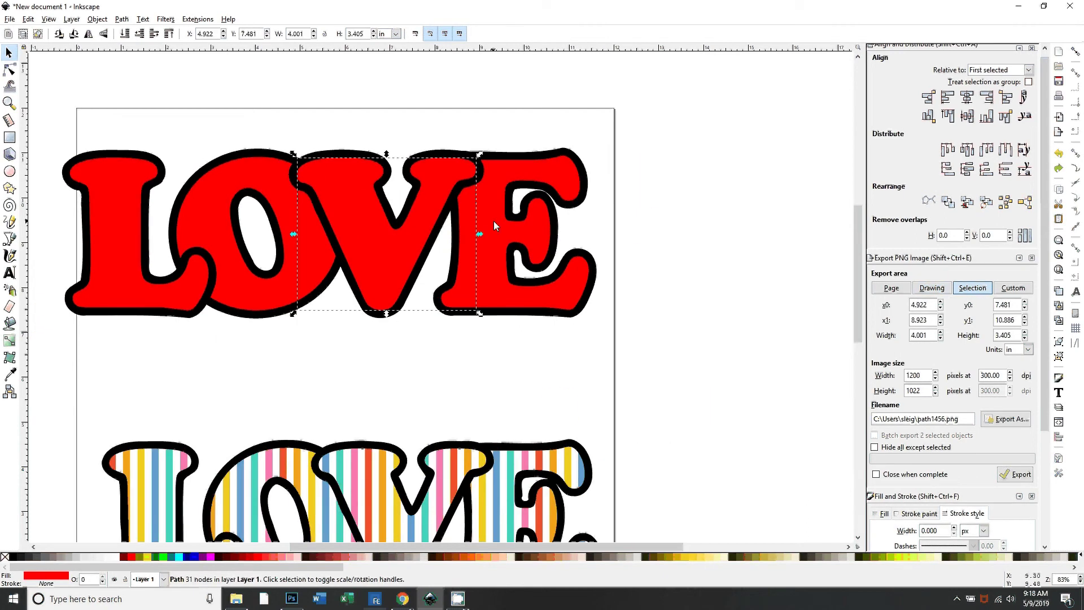
{"action": "left_click", "coordinate": [439, 167], "text": "alt"}
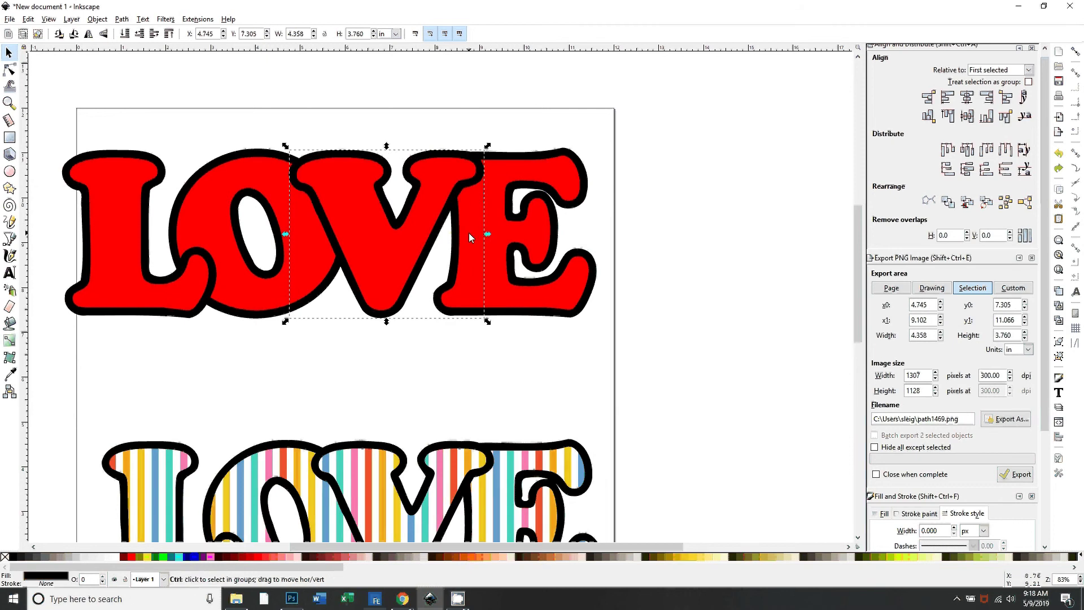
{"action": "key", "text": "Home"}
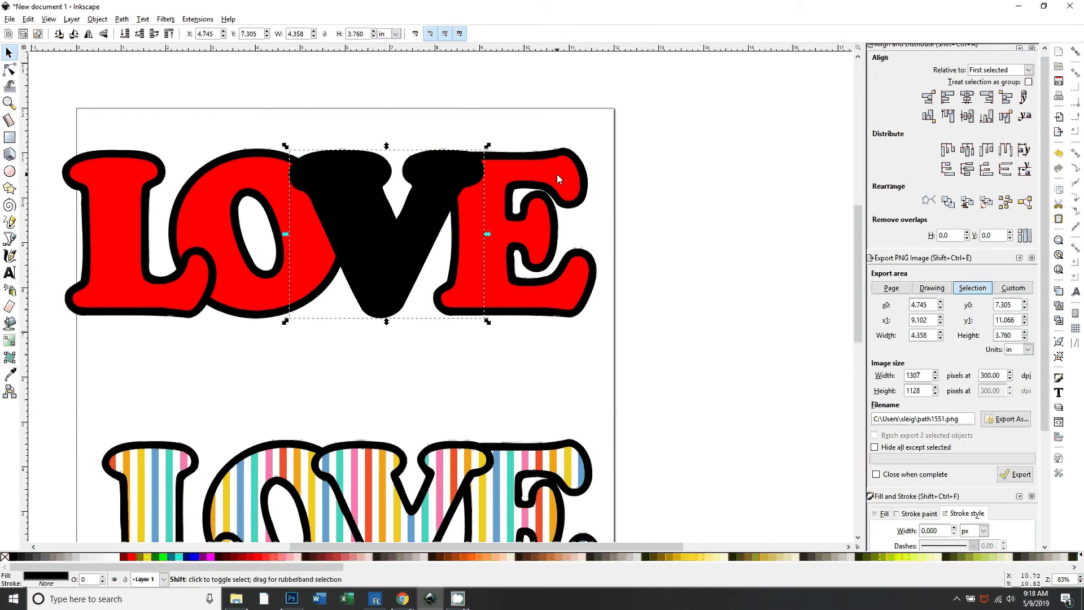
Subtract the black V copy from the red E using the Difference path operation
{"action": "left_click", "coordinate": [557, 174], "text": "shift"}
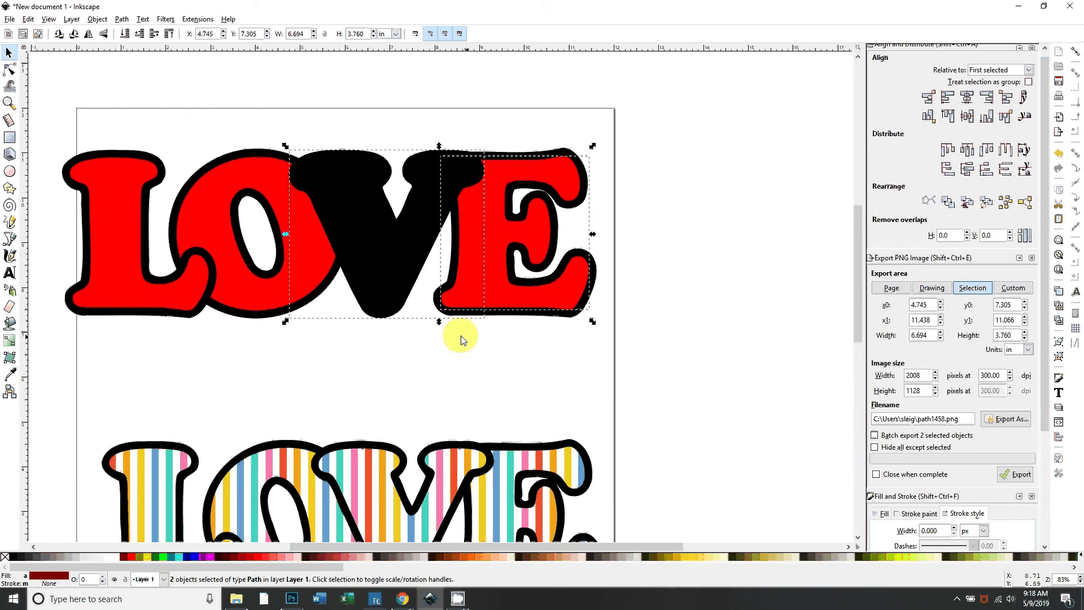
{"action": "left_click", "coordinate": [121, 19]}
{"action": "left_click", "coordinate": [152, 99]}
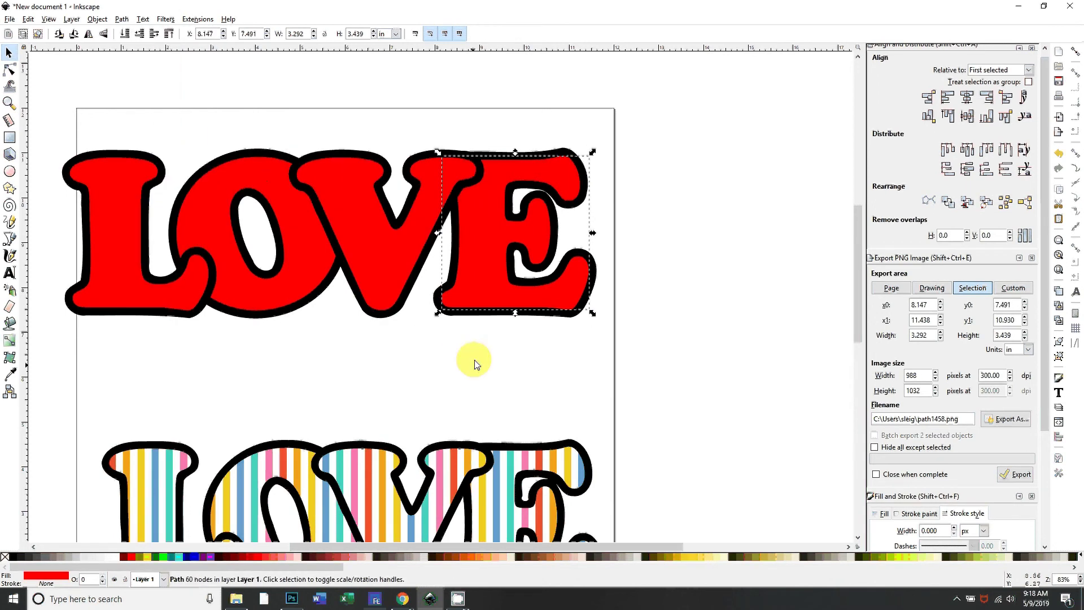
{"action": "left_click", "coordinate": [491, 360]}
Move the red E beside the page to inspect its cut, undo the move and clear the selection
{"action": "left_click_drag", "start_coordinate": [495, 239], "coordinate": [696, 287]}
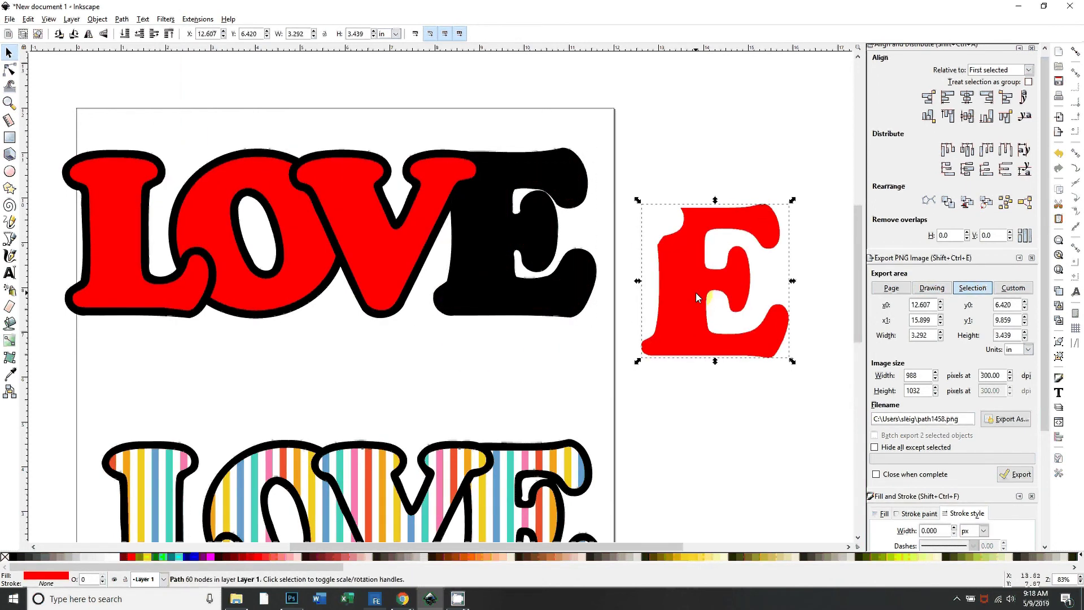
{"action": "key", "text": "ctrl+z"}
{"action": "left_click", "coordinate": [438, 358]}
{"action": "key", "text": "minus"}
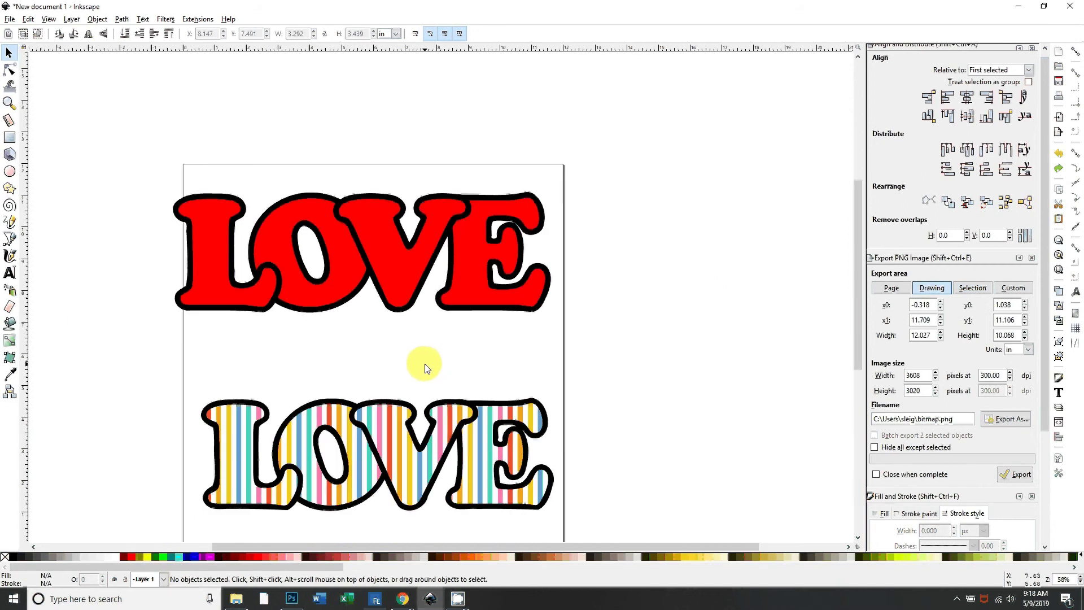
{"action": "key", "text": "plus"}
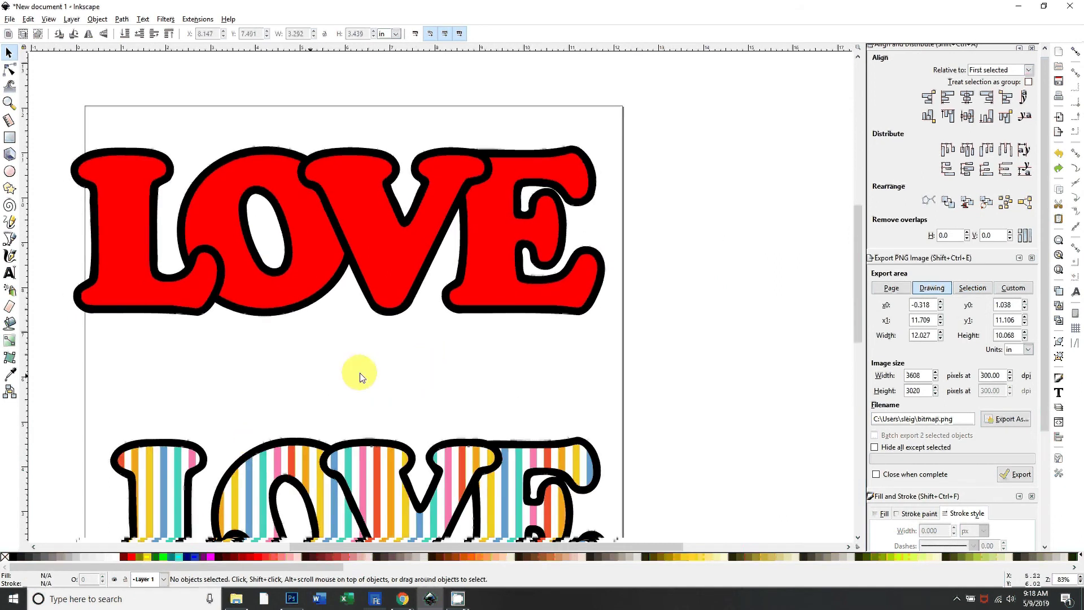
Merge the four separate red letters of the upper LOVE into one path with the Union path operation
{"action": "scroll", "coordinate": [361, 373], "scroll_direction": "left", "scroll_amount": 5}
{"action": "left_click", "coordinate": [252, 263]}
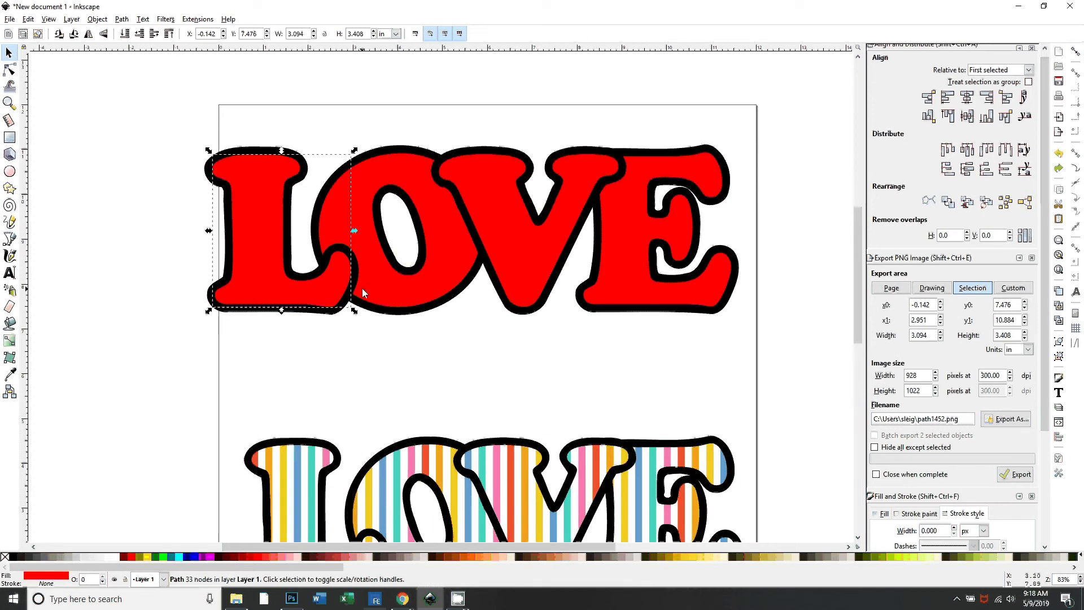
{"action": "left_click", "coordinate": [366, 245], "text": "shift"}
{"action": "left_click", "coordinate": [463, 245], "text": "shift"}
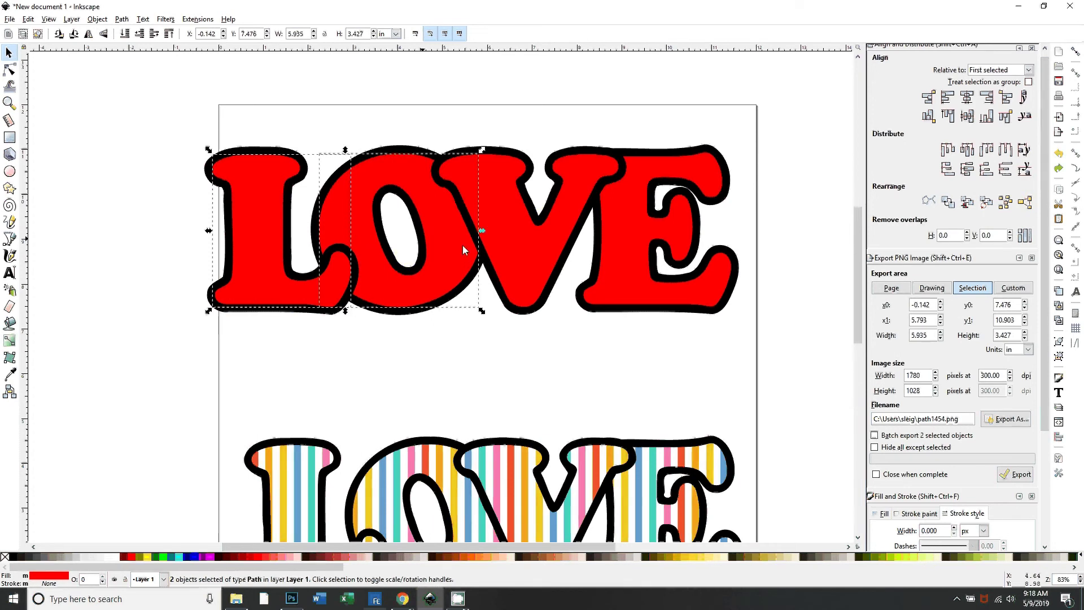
{"action": "left_click", "coordinate": [628, 264], "text": "shift"}
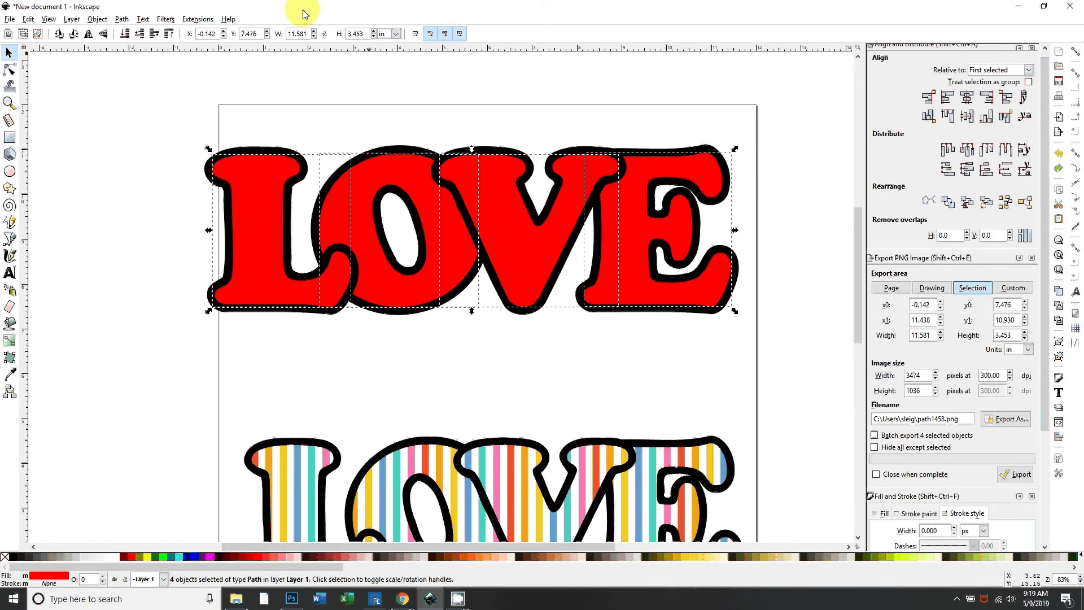
{"action": "left_click", "coordinate": [121, 19]}
{"action": "left_click", "coordinate": [122, 19]}
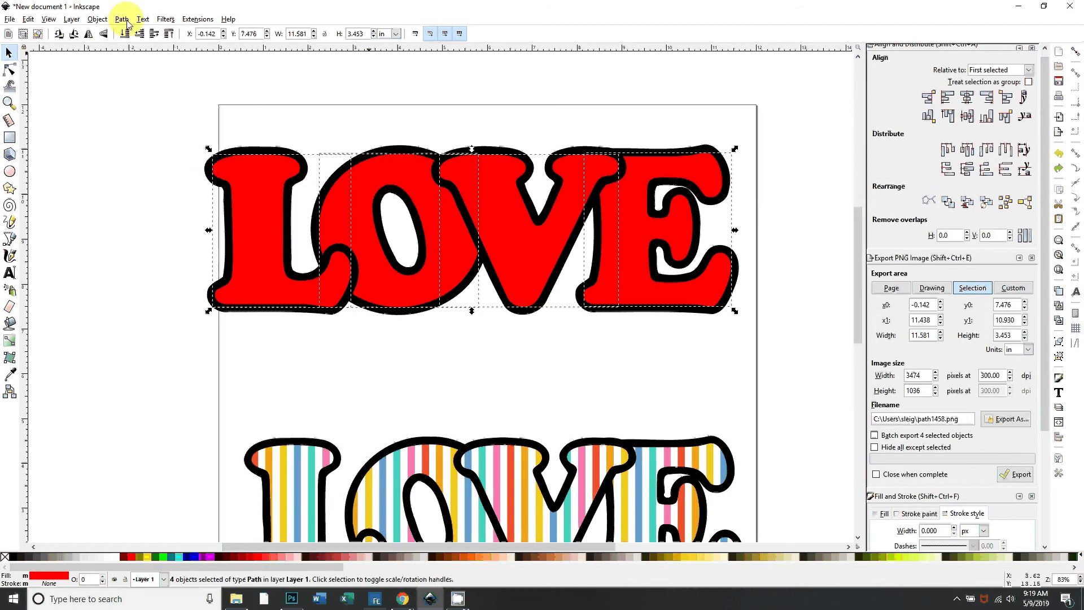
{"action": "key", "text": "ctrl+plus"}
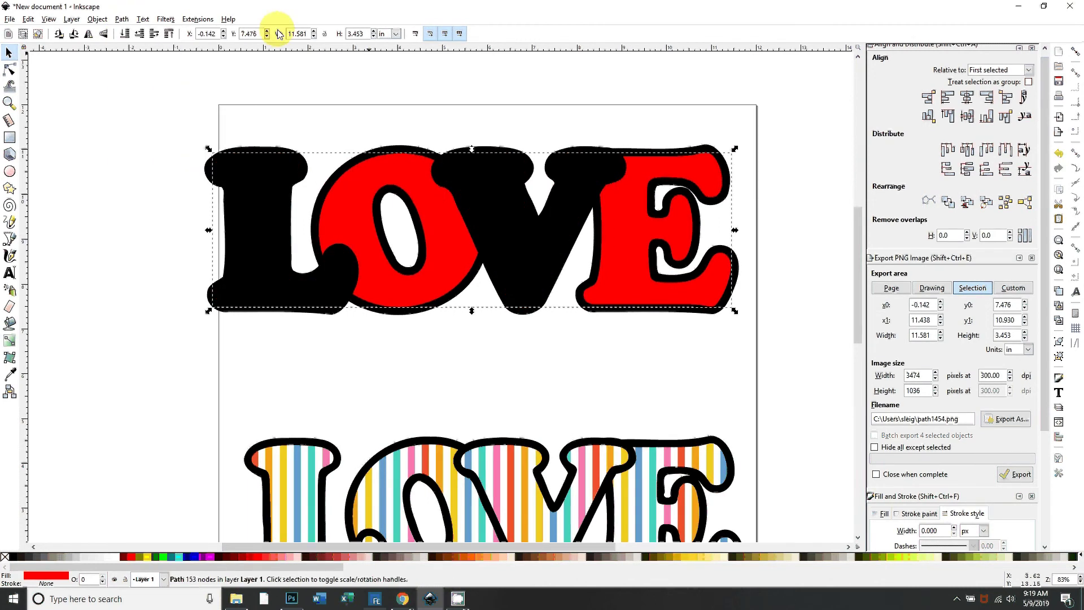
{"action": "key", "text": "ctrl+shift+k"}
Lower the black L and V outlines behind the merged red letters and clear the selection
{"action": "left_click", "coordinate": [284, 165]}
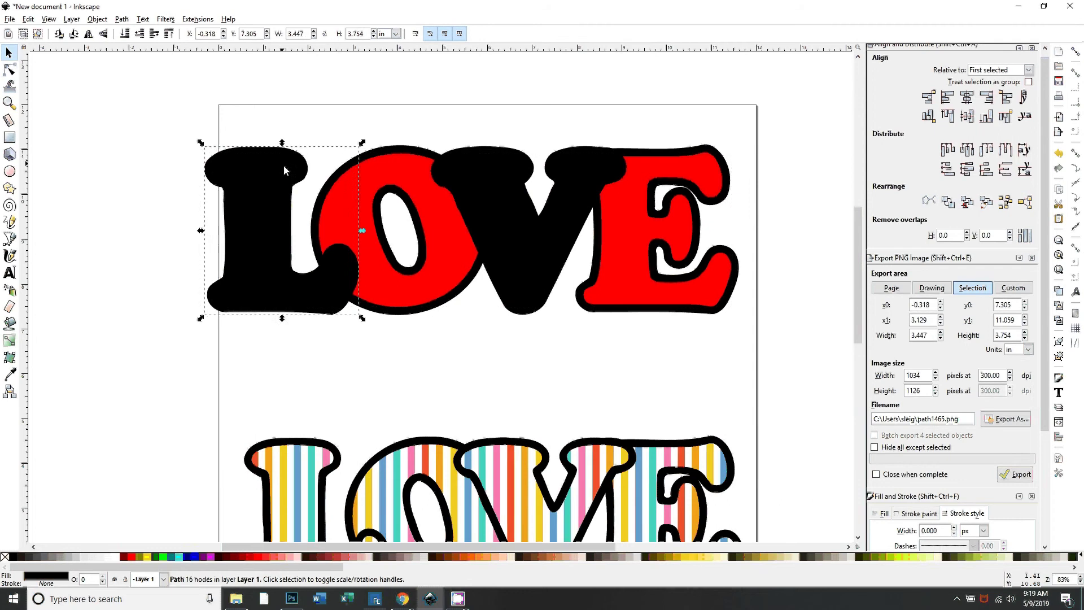
{"action": "left_click", "coordinate": [619, 179]}
{"action": "left_click", "coordinate": [285, 148]}
{"action": "left_click", "coordinate": [306, 181]}
{"action": "key", "text": "Page_Down"}
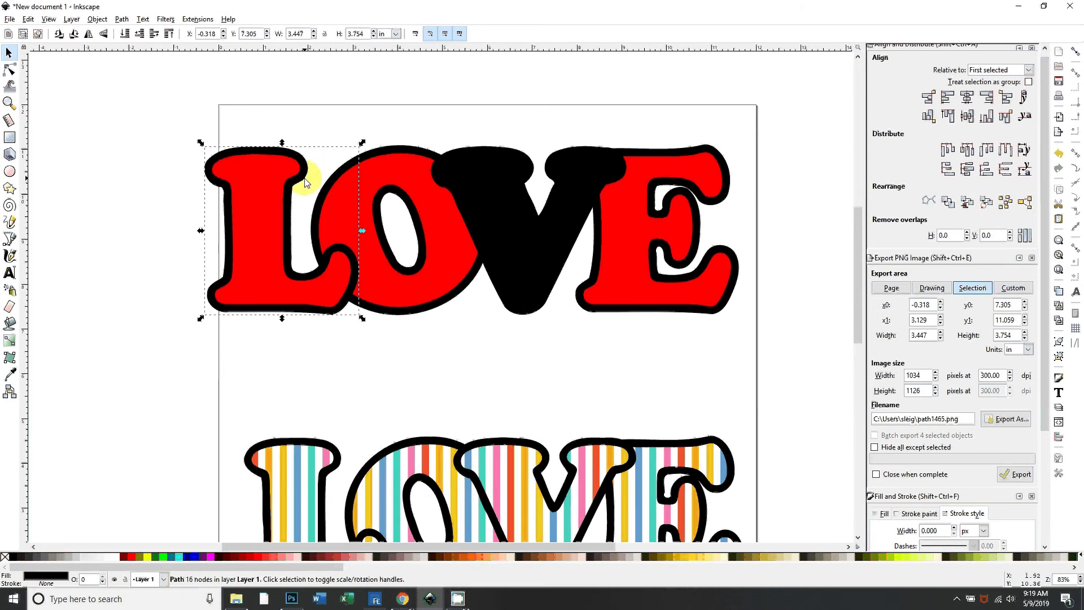
{"action": "left_click", "coordinate": [479, 218]}
{"action": "key", "text": "Page_Down"}
{"action": "left_click", "coordinate": [503, 332]}
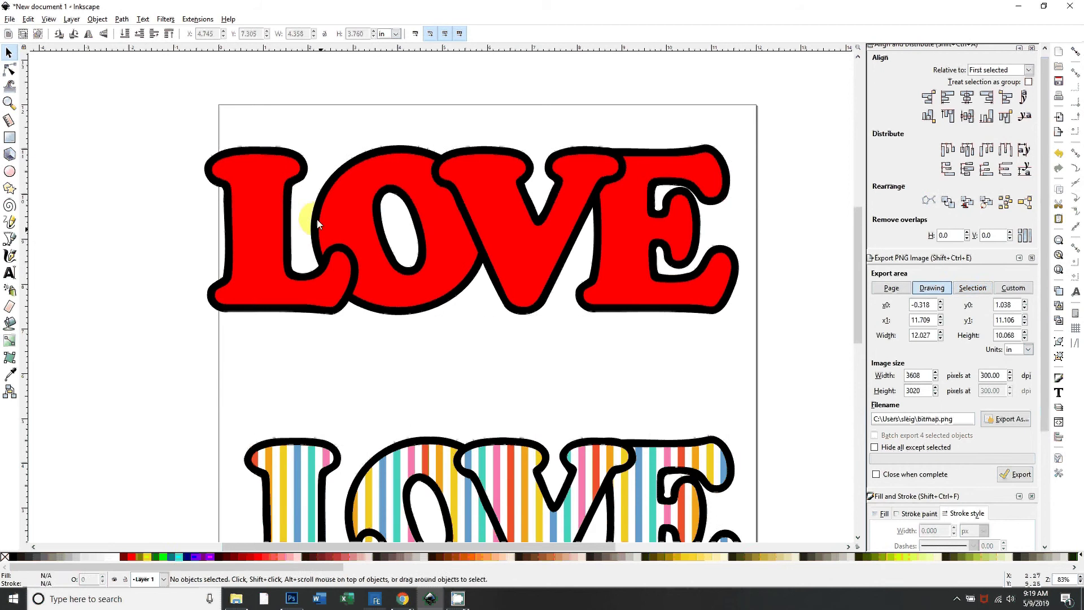
Move the merged red letters and the separate black L off the page to inspect them, and undo the moves
{"action": "left_click", "coordinate": [301, 268]}
{"action": "left_click_drag", "start_coordinate": [299, 277], "coordinate": [46, 399]}
{"action": "key", "text": "minus"}
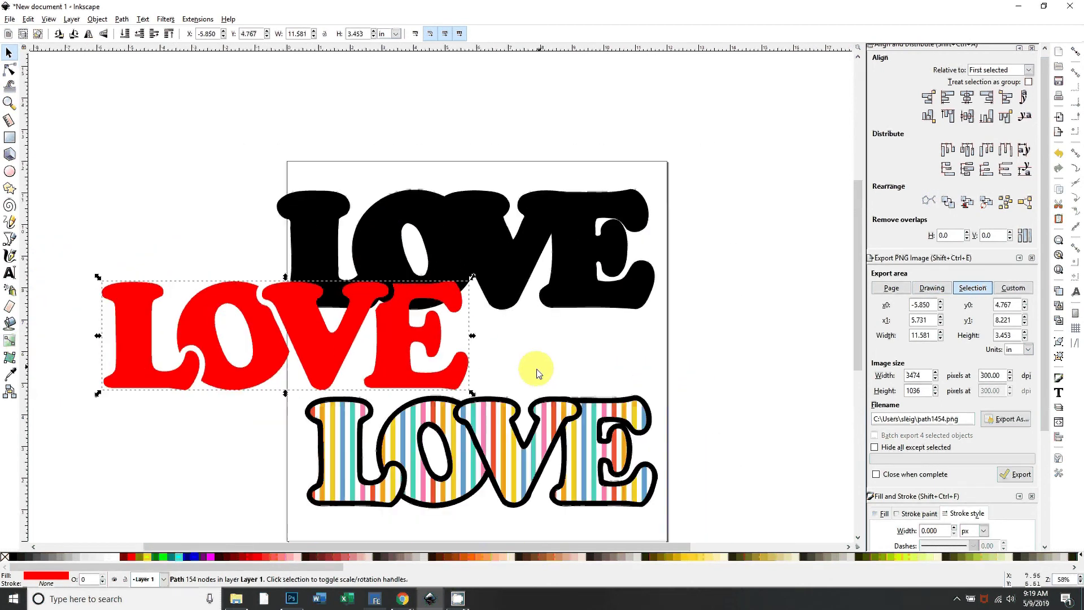
{"action": "left_click_drag", "start_coordinate": [344, 358], "coordinate": [249, 340]}
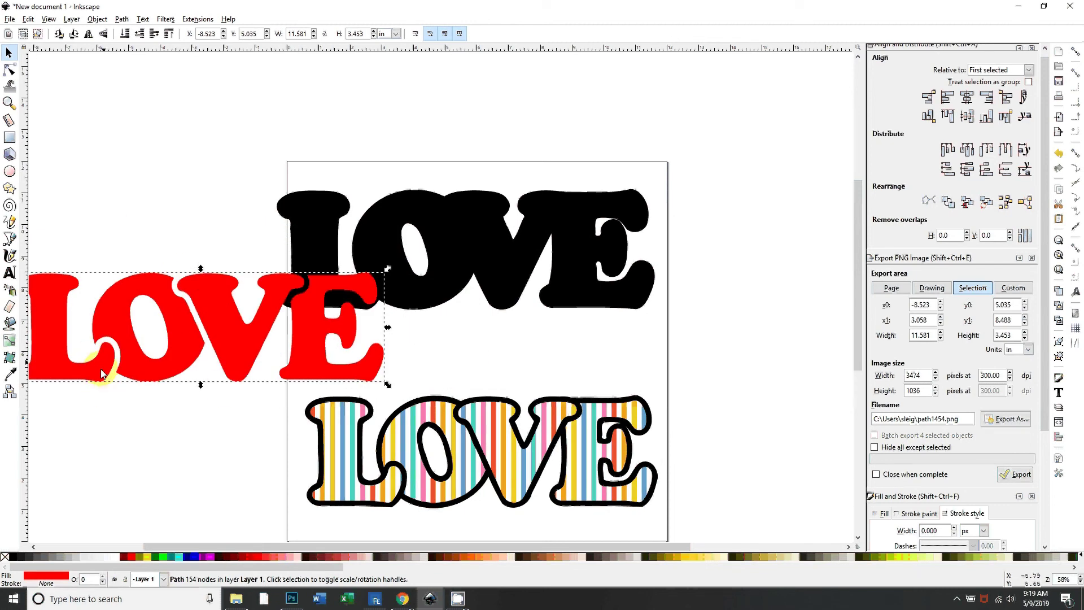
{"action": "left_click_drag", "start_coordinate": [102, 357], "coordinate": [132, 427]}
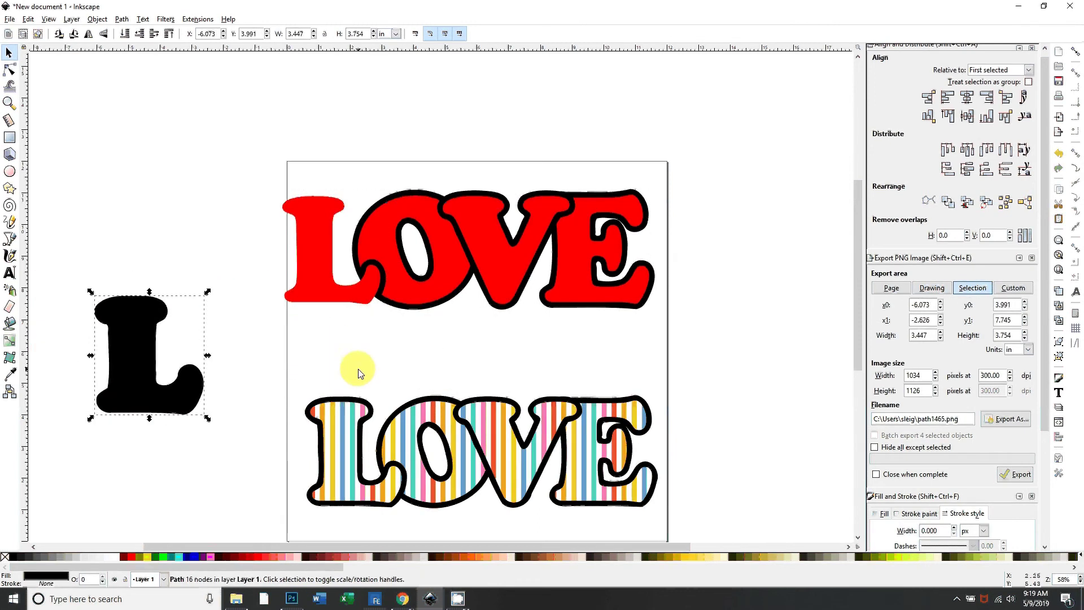
{"action": "key", "text": "ctrl+z"}
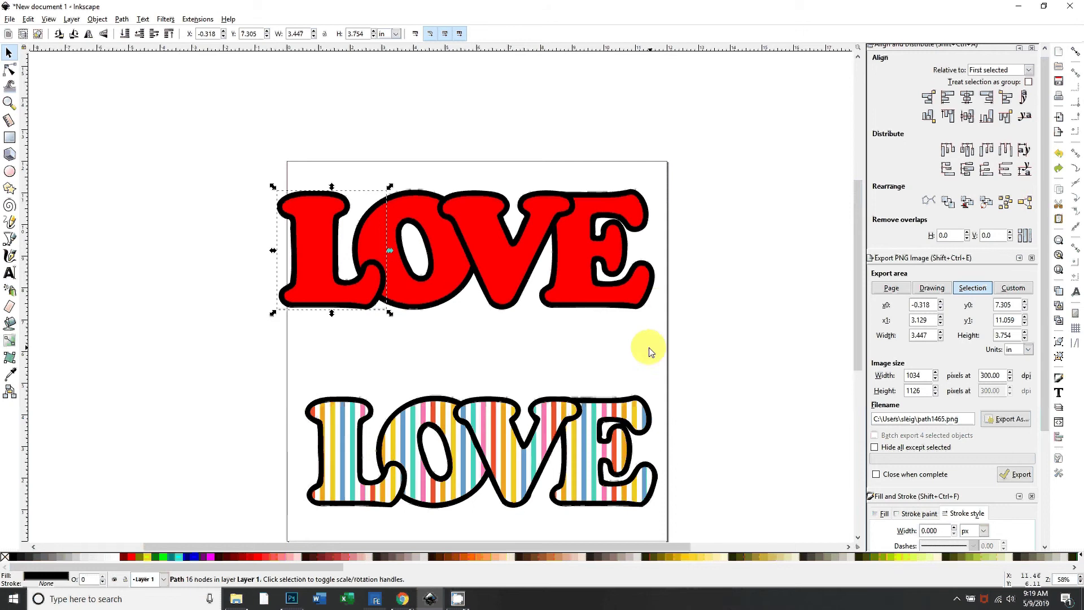
{"action": "left_click", "coordinate": [388, 348]}
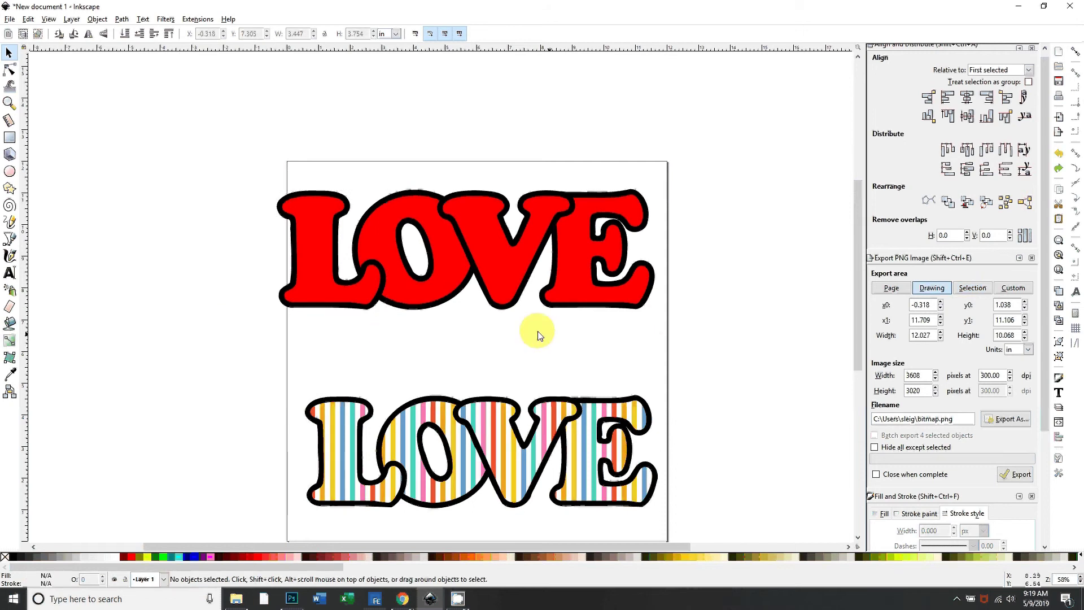
{"action": "key", "text": "plus"}
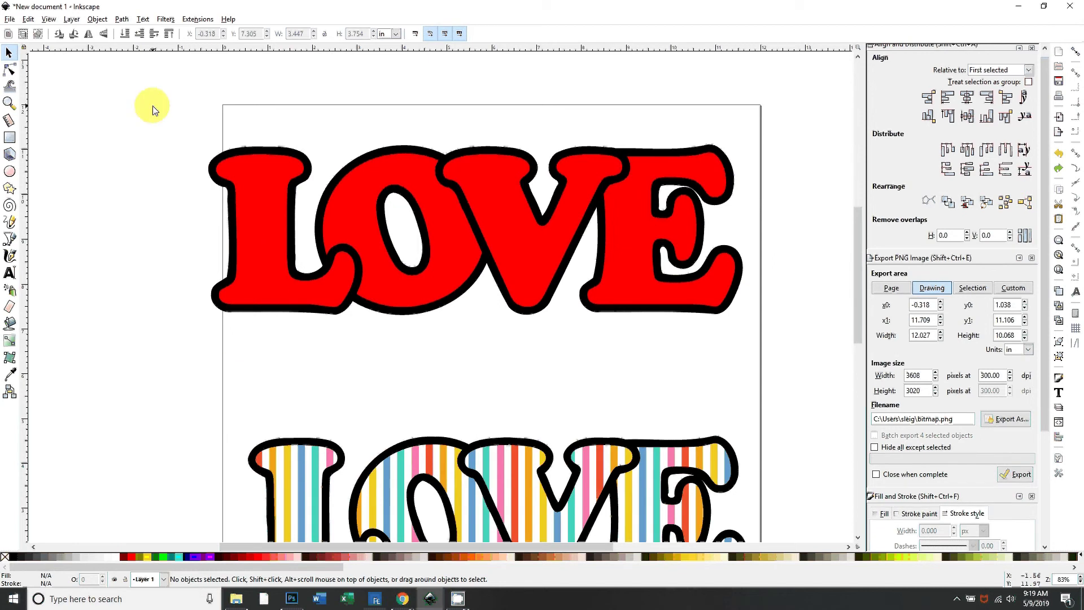
Select only the four black letter outlines, excluding the merged red path, and clear the selection
{"action": "left_click_drag", "start_coordinate": [149, 91], "coordinate": [779, 390]}
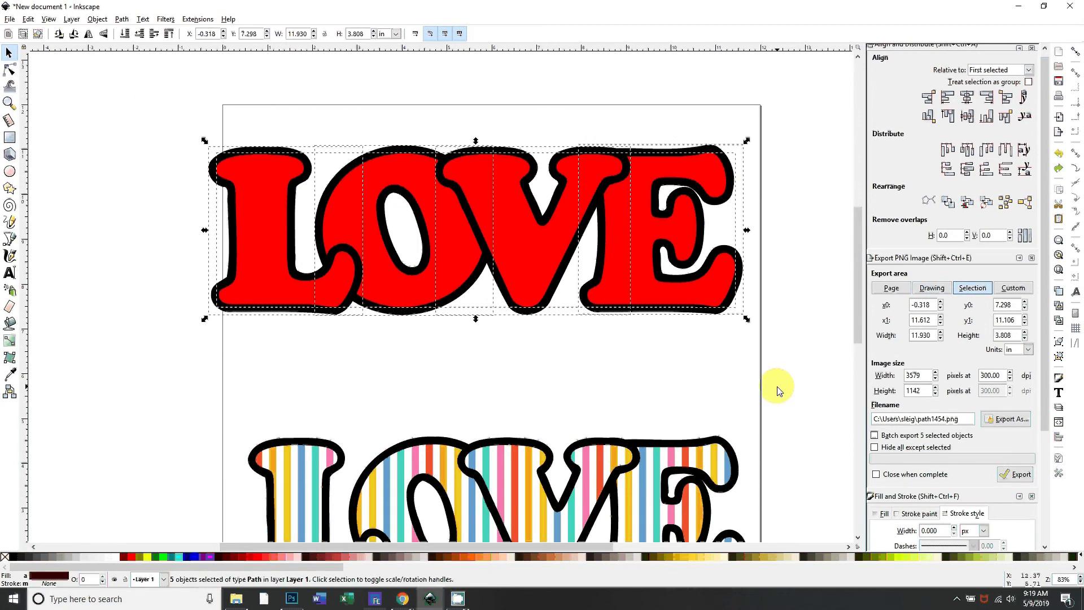
{"action": "left_click", "coordinate": [255, 182], "text": "shift"}
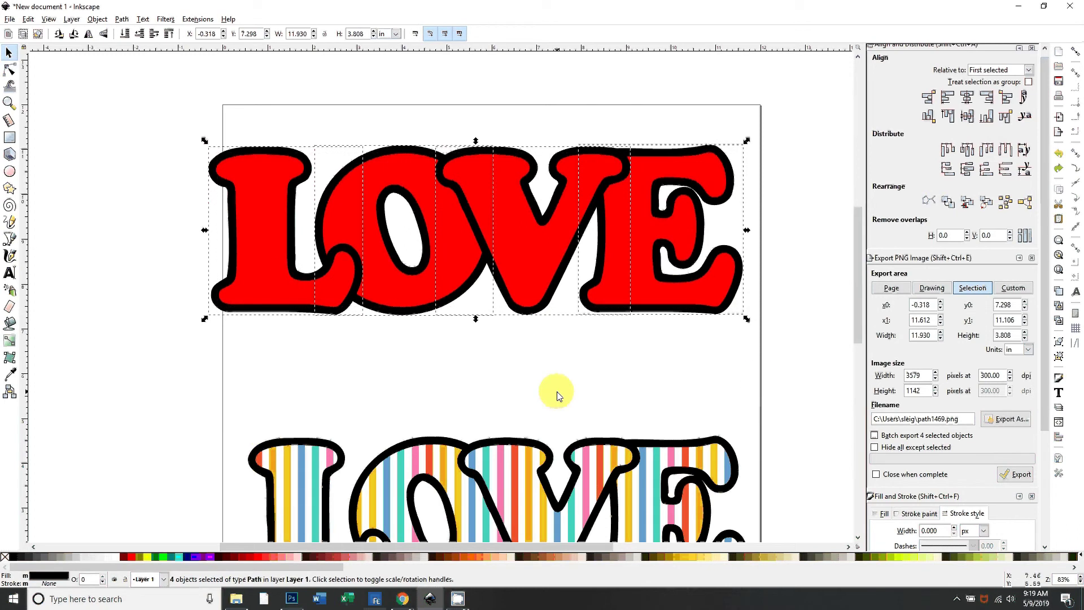
{"action": "left_click_drag", "start_coordinate": [292, 315], "coordinate": [174, 378]}
{"action": "key", "text": "ctrl+z"}
{"action": "key", "text": "minus"}
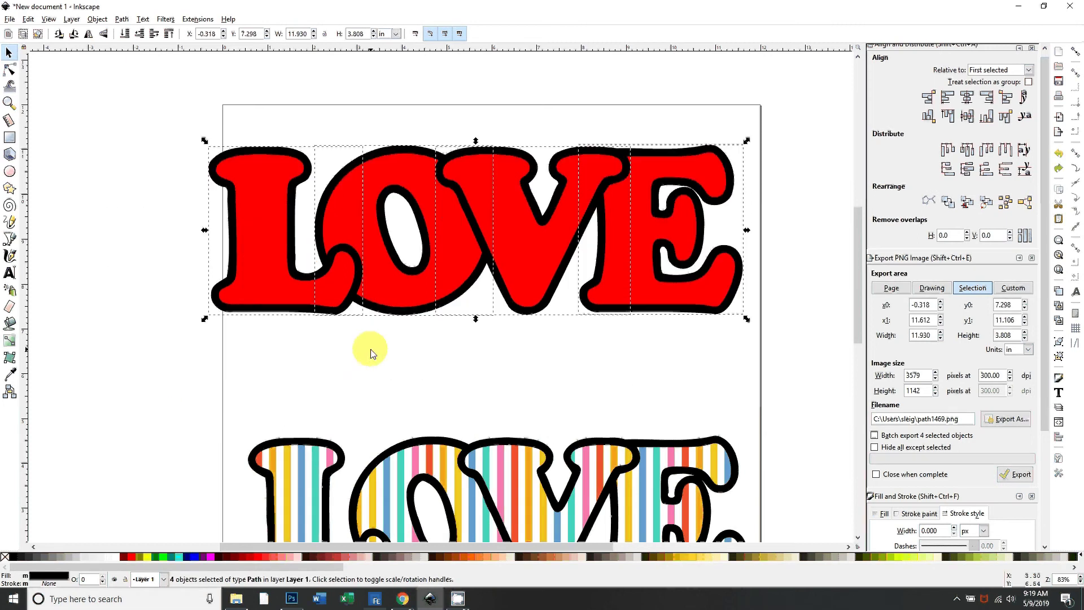
{"action": "left_click", "coordinate": [393, 385]}
{"action": "scroll", "coordinate": [466, 360], "scroll_direction": "up", "scroll_amount": 1}
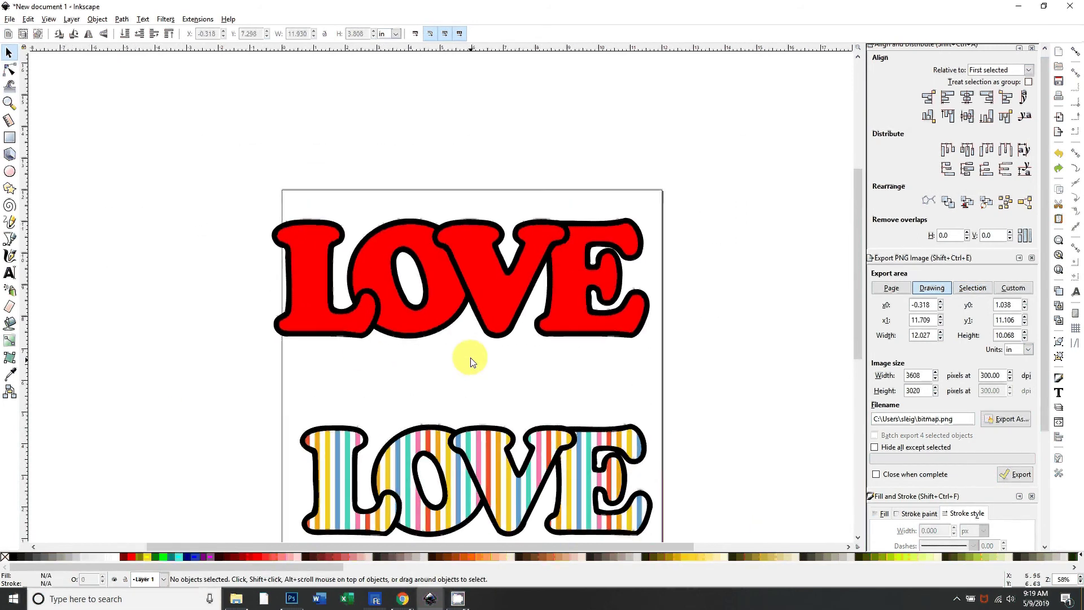
Draw a rectangle about 1.64 by 1.85 in above the page and fill it black
{"action": "left_click", "coordinate": [10, 138]}
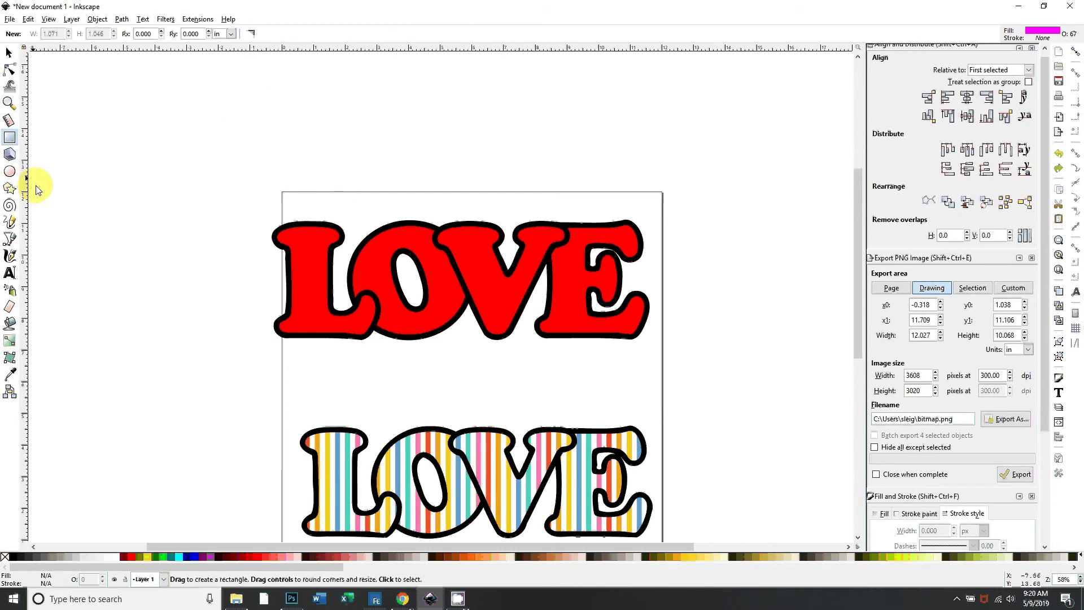
{"action": "left_click_drag", "start_coordinate": [246, 112], "coordinate": [298, 171]}
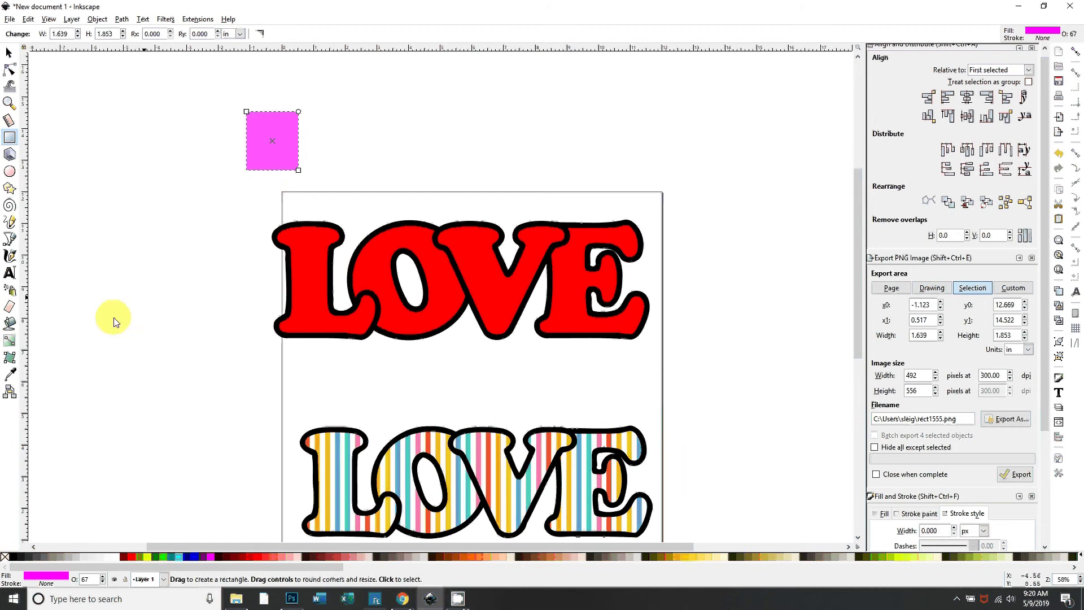
{"action": "left_click", "coordinate": [14, 558]}
{"action": "left_click", "coordinate": [8, 52]}
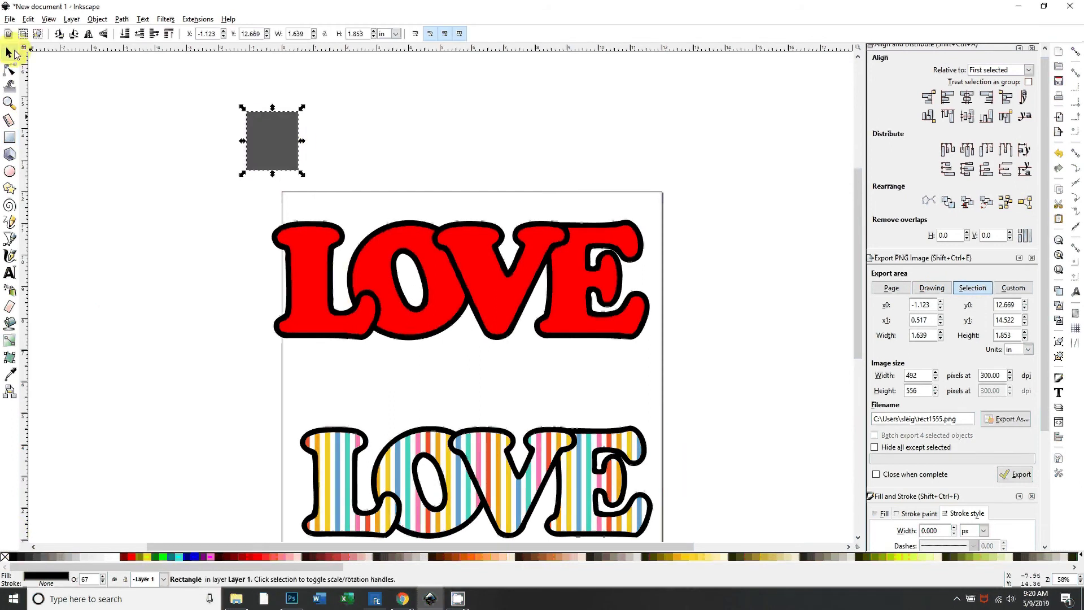
Try Select Same on the black rectangle to pick matching objects, and delete the rectangle
{"action": "right_click", "coordinate": [282, 141]}
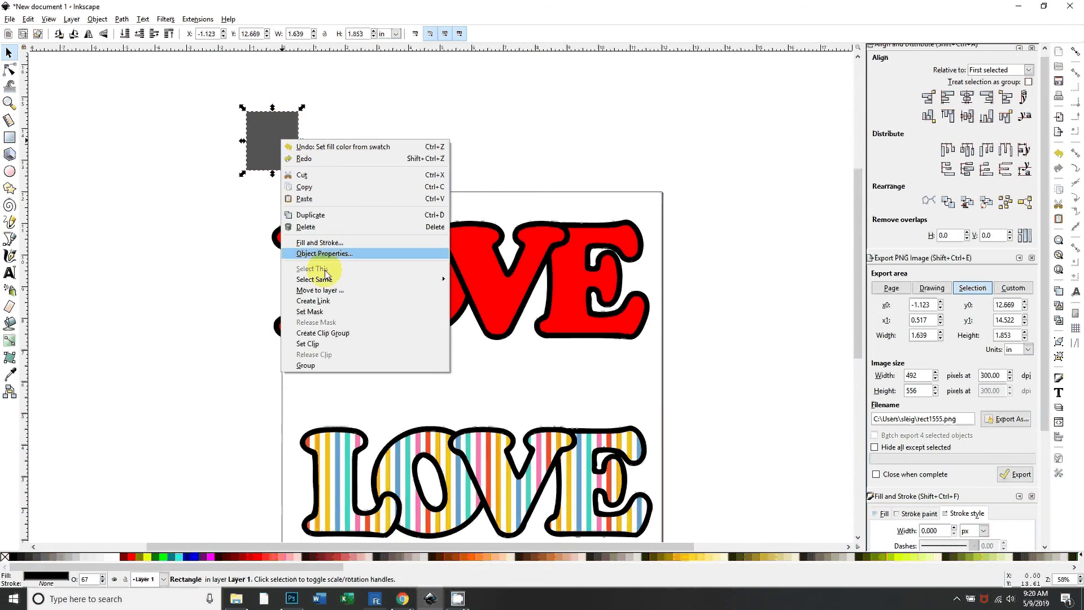
{"action": "mouse_move", "coordinate": [323, 279]}
{"action": "left_click", "coordinate": [474, 297]}
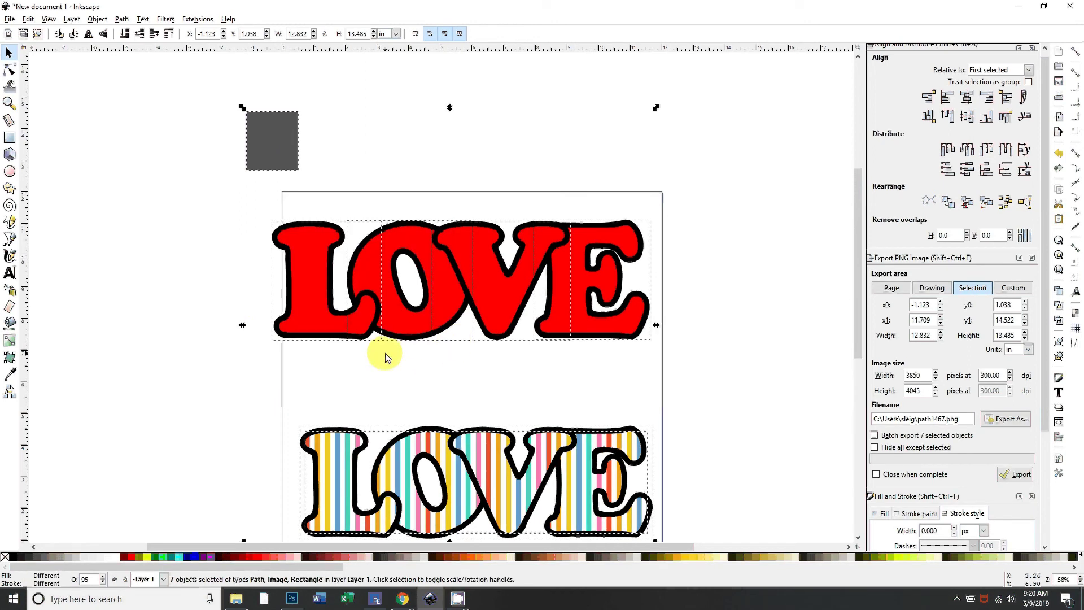
{"action": "scroll", "coordinate": [501, 388], "scroll_direction": "down", "scroll_amount": 2}
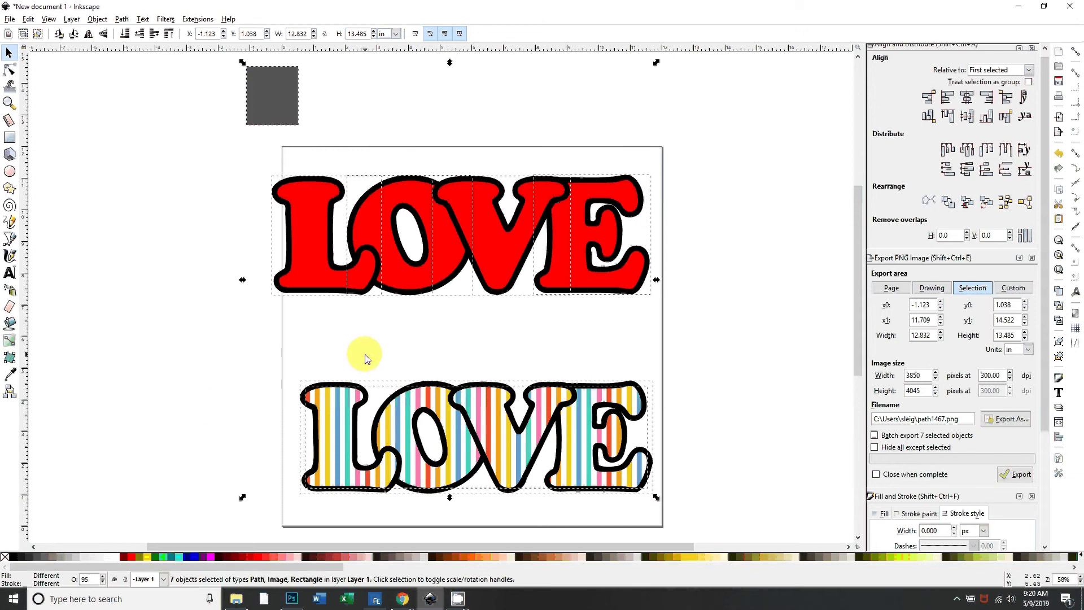
{"action": "left_click", "coordinate": [391, 330]}
{"action": "left_click", "coordinate": [265, 100]}
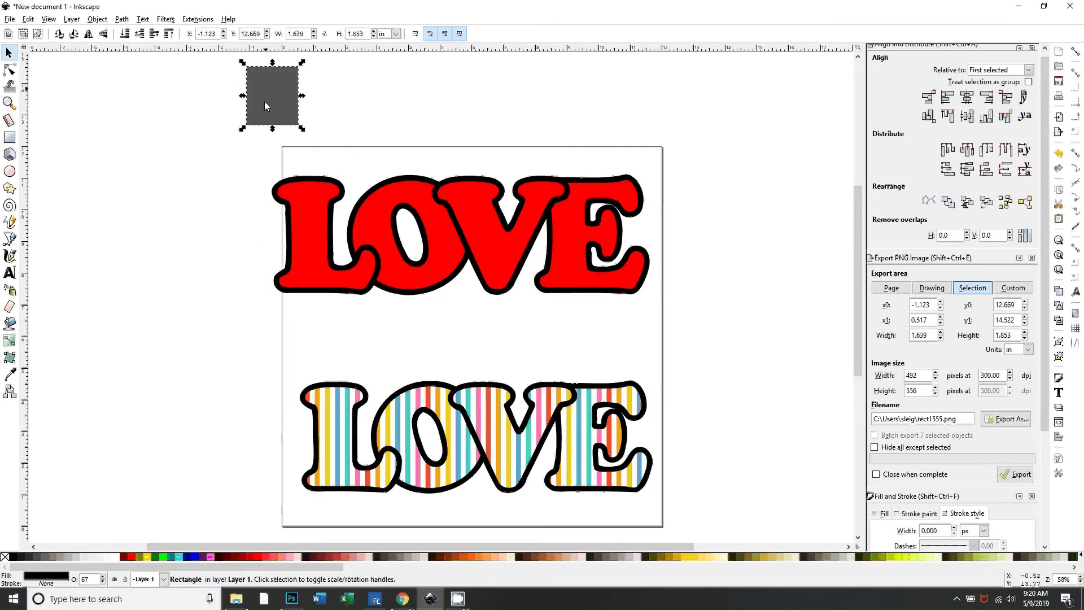
{"action": "key", "text": "Delete"}
Merge the four black letter outlines into one path with Union, excluding the red path
{"action": "left_click_drag", "start_coordinate": [210, 109], "coordinate": [661, 336]}
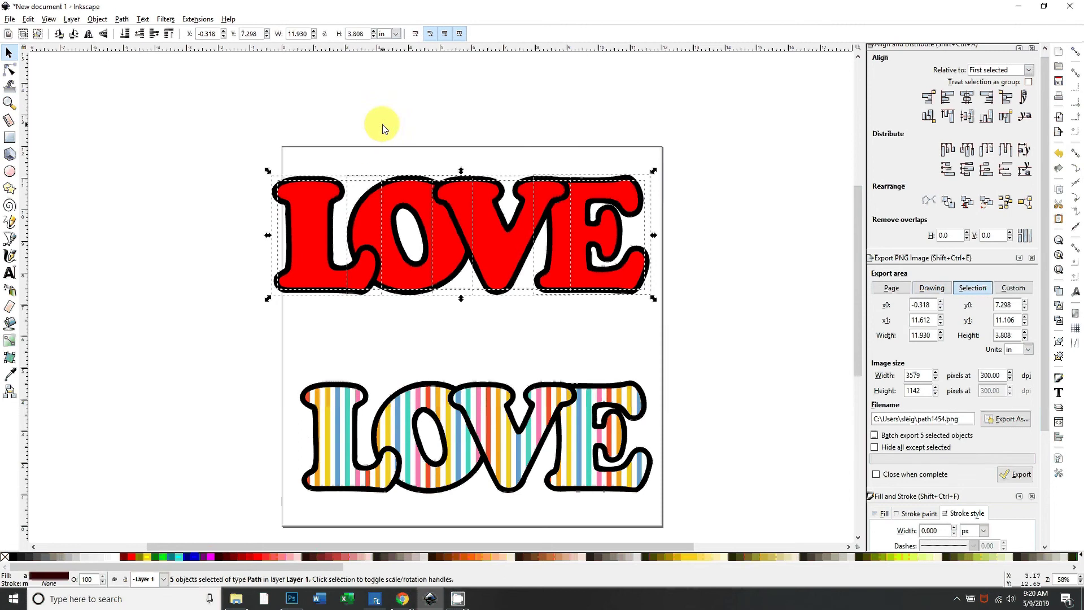
{"action": "left_click", "coordinate": [313, 219], "text": "shift"}
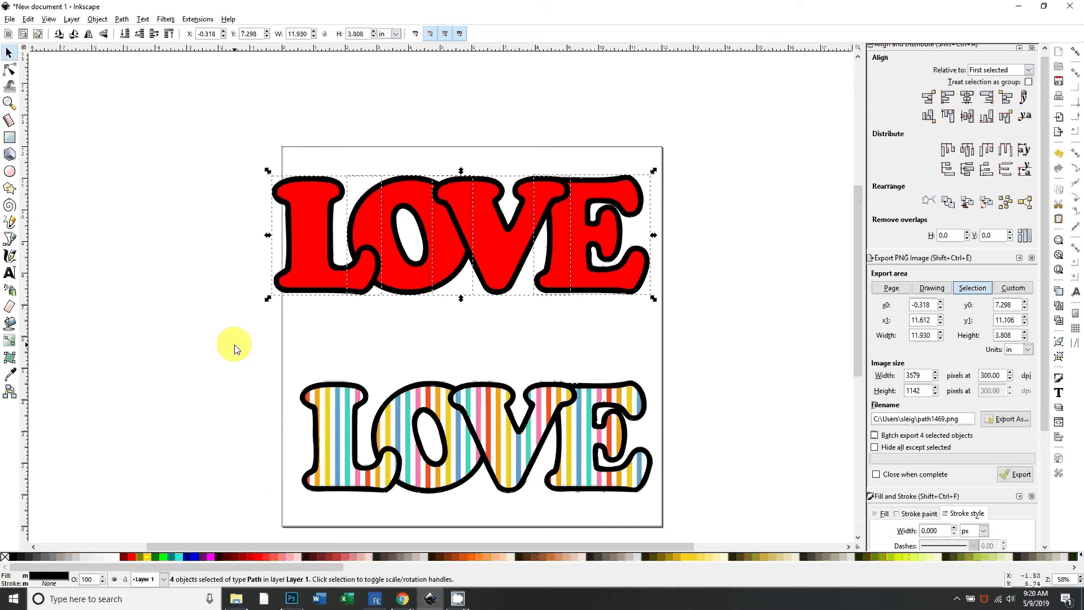
{"action": "key", "text": "ctrl+plus"}
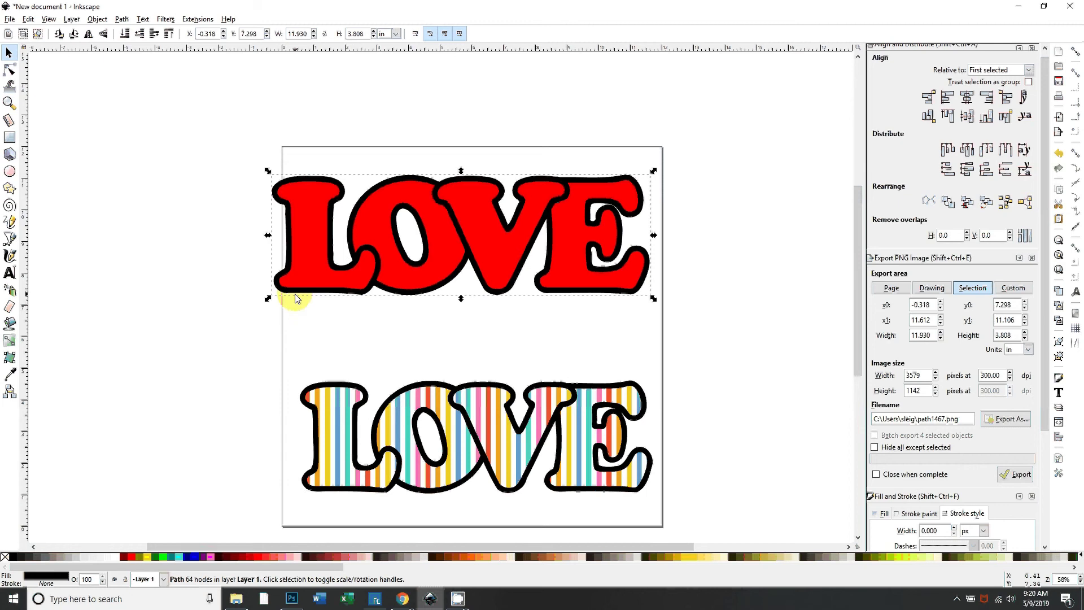
Move the merged black outline and the red path aside in turn to inspect them, undo the moves and clear the selection
{"action": "left_click_drag", "start_coordinate": [294, 301], "coordinate": [55, 393]}
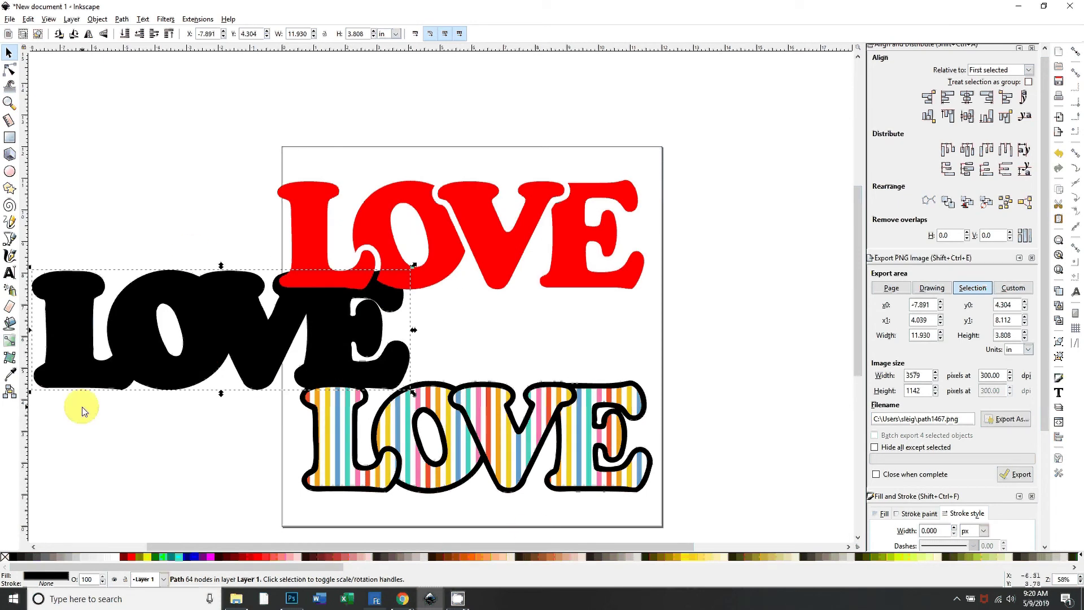
{"action": "key", "text": "ctrl+z"}
{"action": "key", "text": "ctrl+z"}
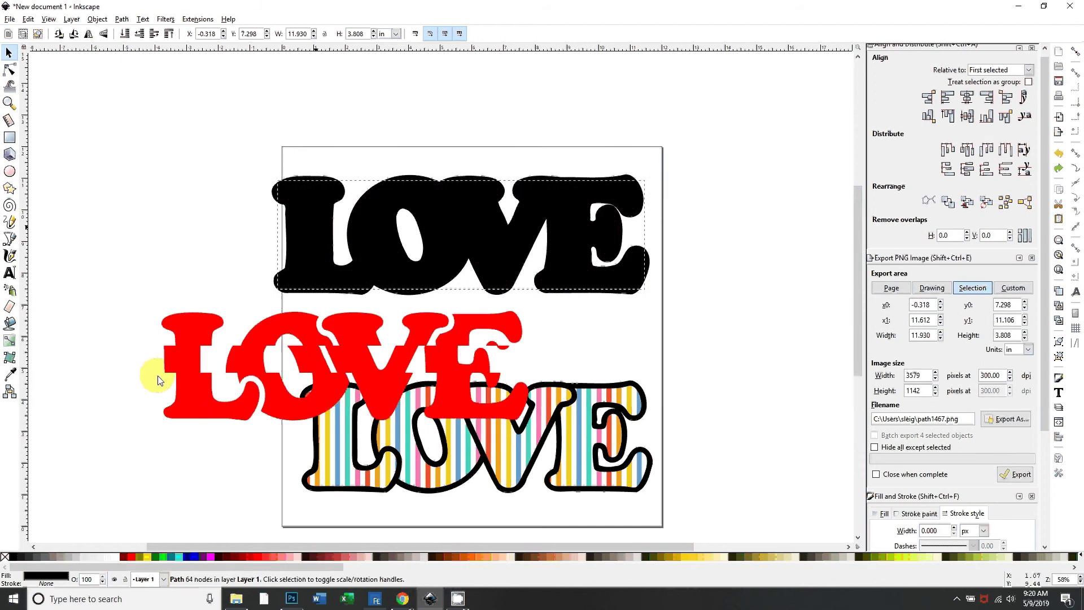
{"action": "key", "text": "ctrl+z"}
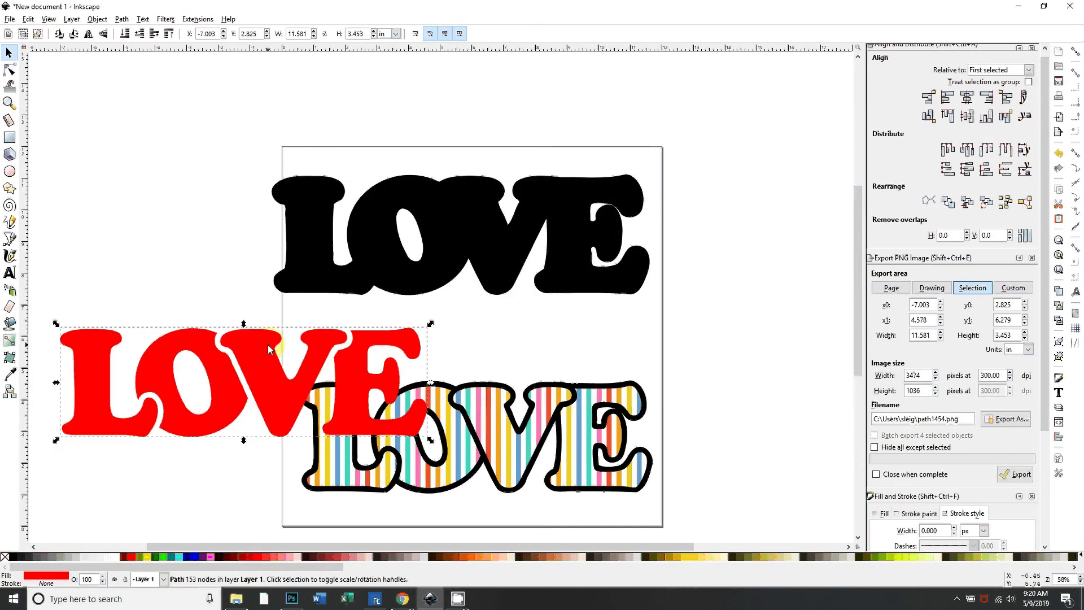
{"action": "key", "text": "ctrl+z"}
{"action": "left_click", "coordinate": [440, 368]}
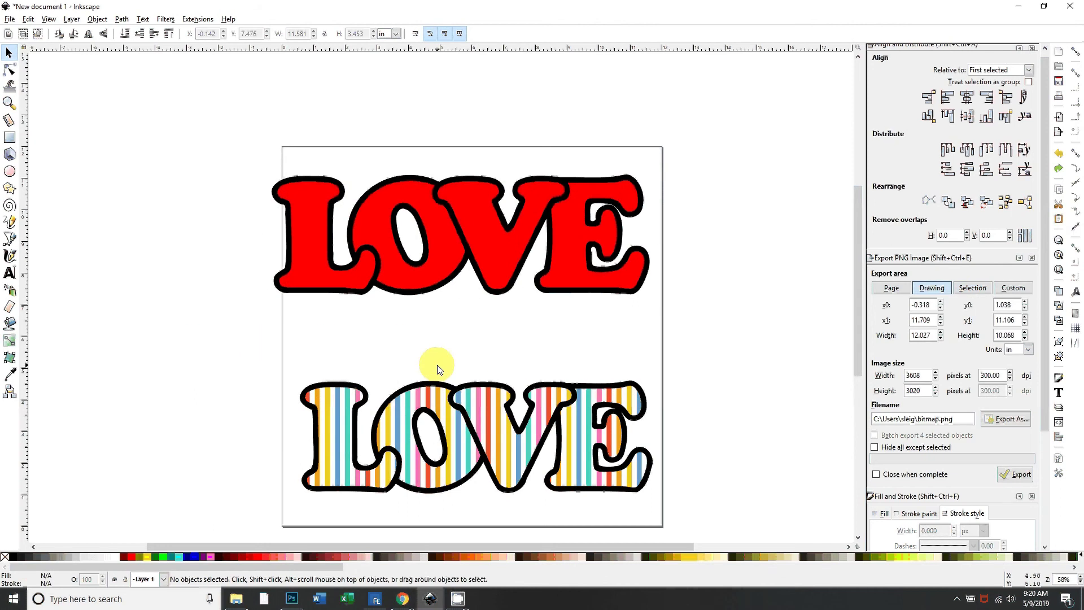
Switch to the Chrome window with the Etsy downloads and search Google in a new tab for "free digital scrapbook paper"
{"action": "scroll", "coordinate": [440, 368], "scroll_direction": "up", "scroll_amount": 2}
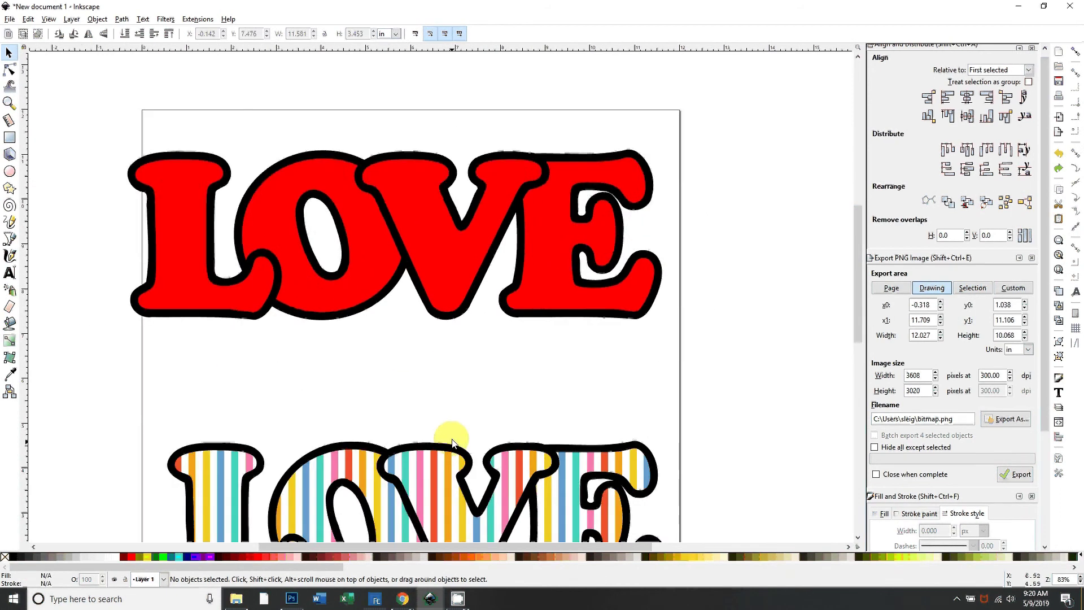
{"action": "key", "text": "minus"}
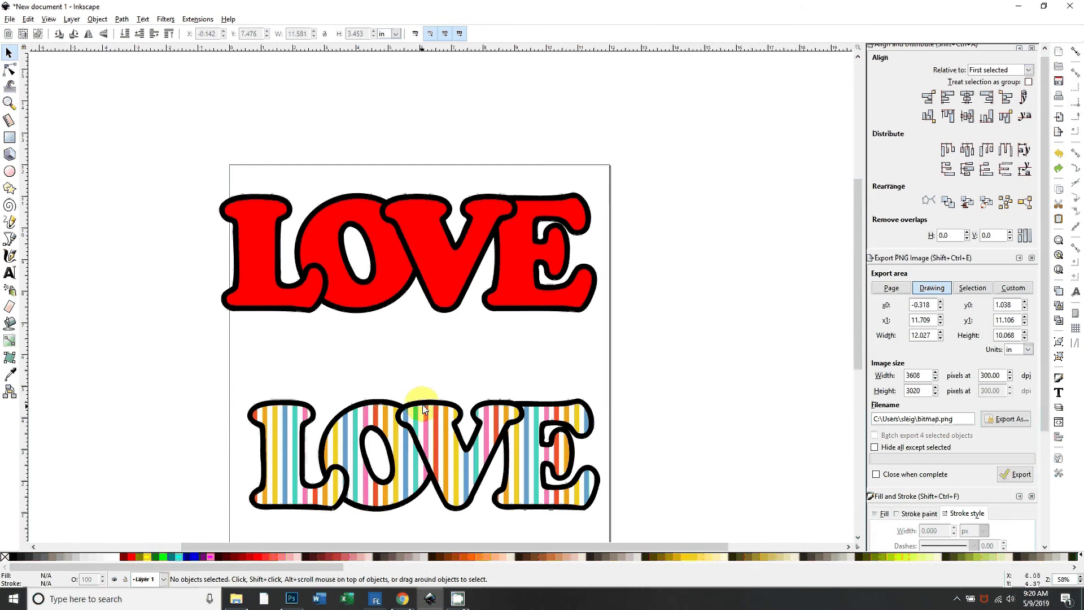
{"action": "left_click", "coordinate": [402, 599]}
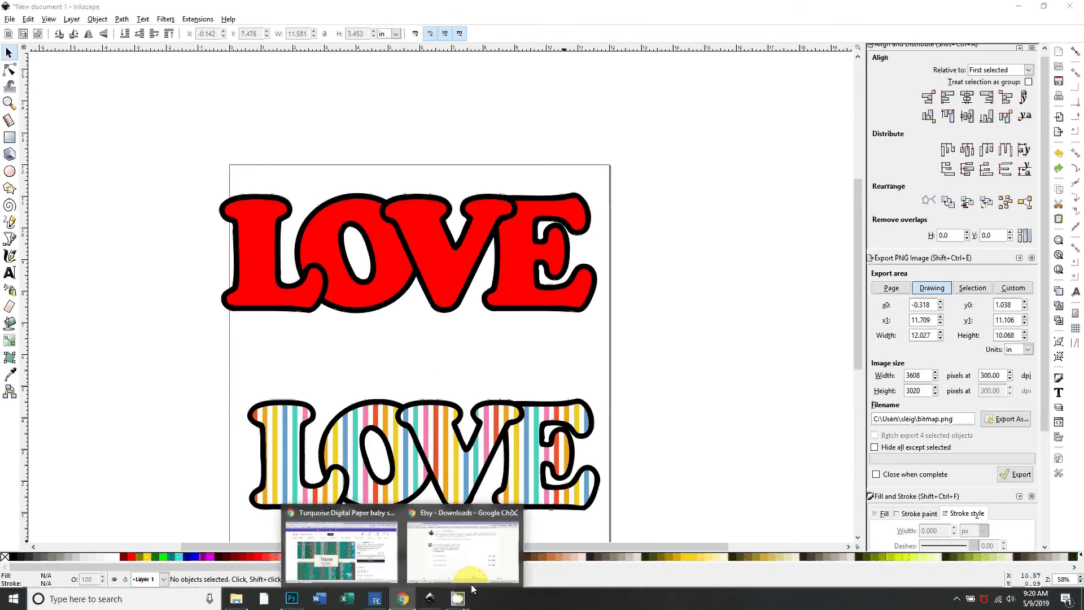
{"action": "left_click", "coordinate": [423, 560]}
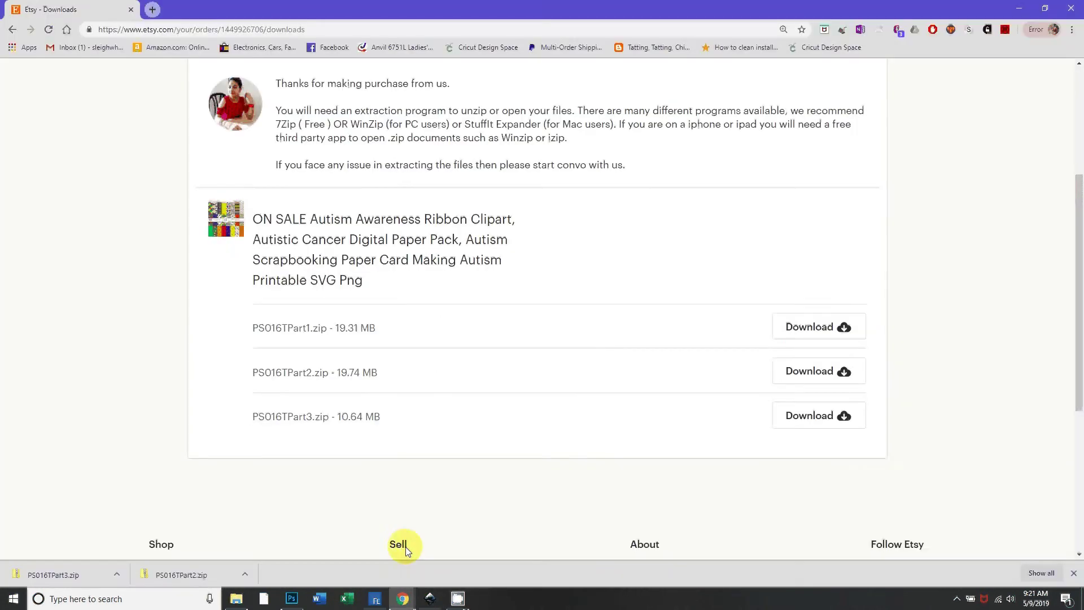
{"action": "left_click", "coordinate": [153, 10]}
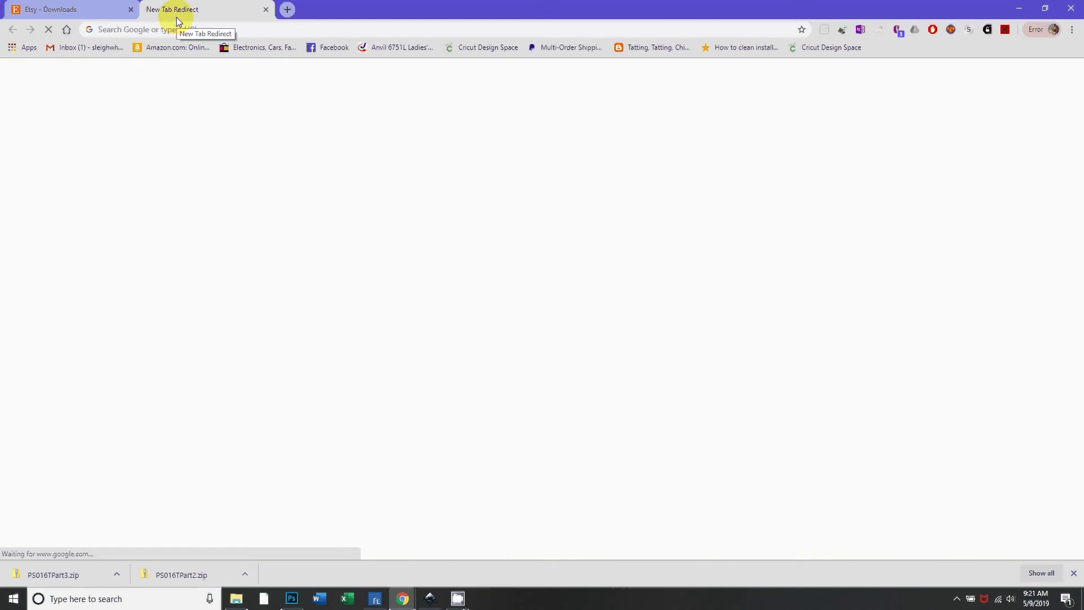
{"action": "left_click", "coordinate": [381, 453]}
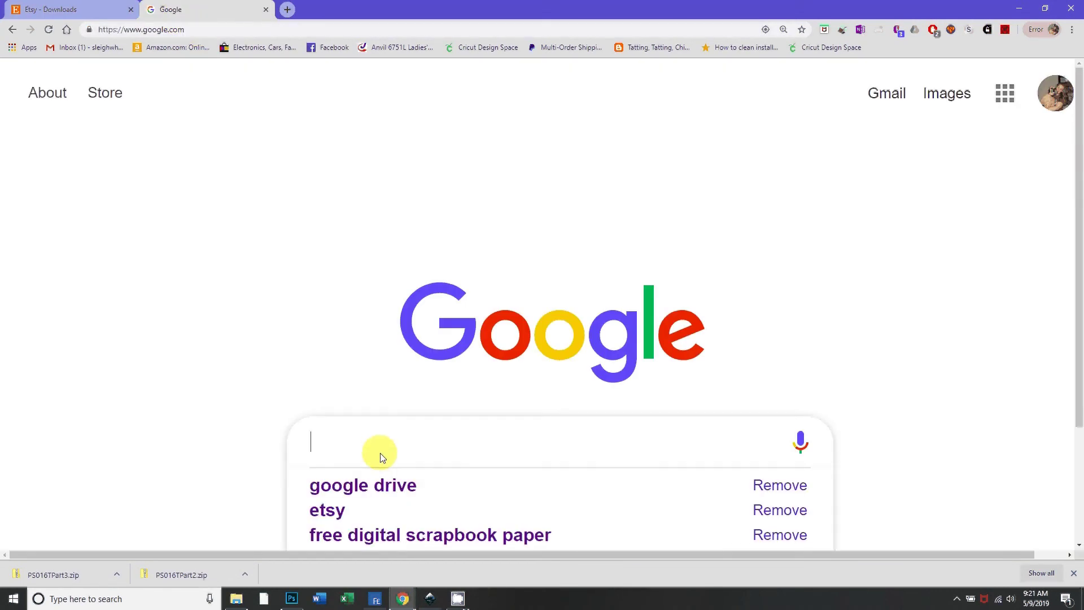
{"action": "type", "text": "free "}
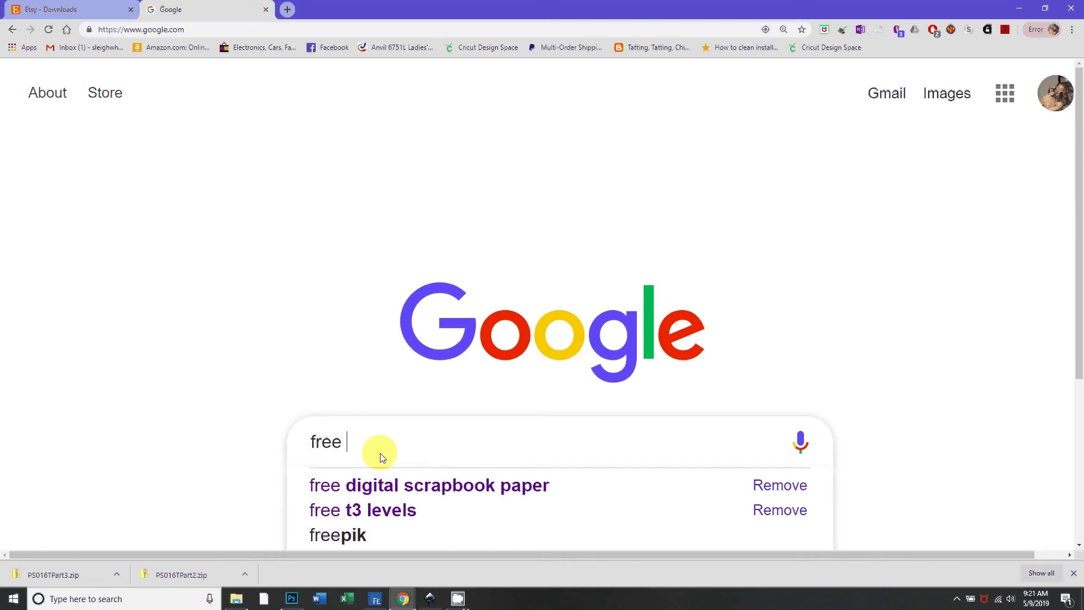
{"action": "type", "text": "digital"}
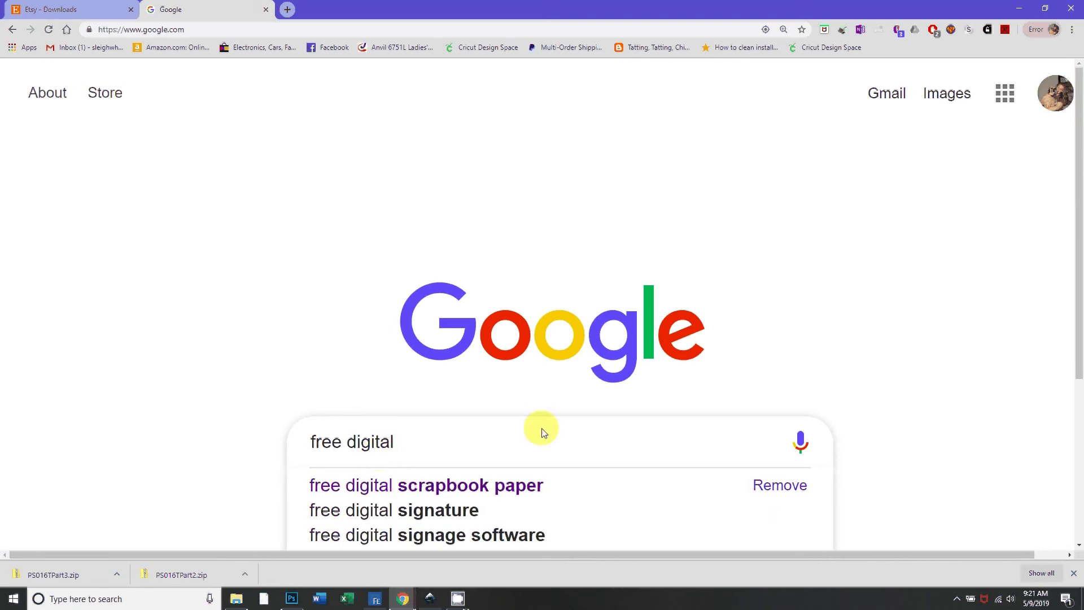
{"action": "left_click", "coordinate": [508, 485]}
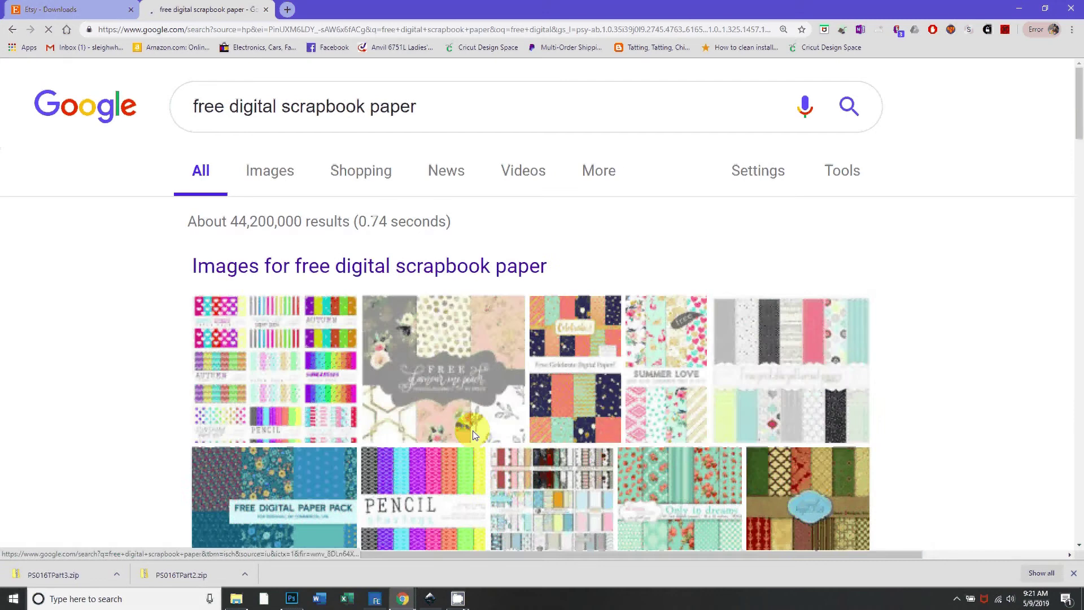
Open the first Free Pretty Things For You archive result and browse its free digital scrapbooking papers
{"action": "scroll", "coordinate": [472, 430], "scroll_direction": "down", "scroll_amount": 5}
{"action": "scroll", "coordinate": [409, 430], "scroll_direction": "down", "scroll_amount": 4}
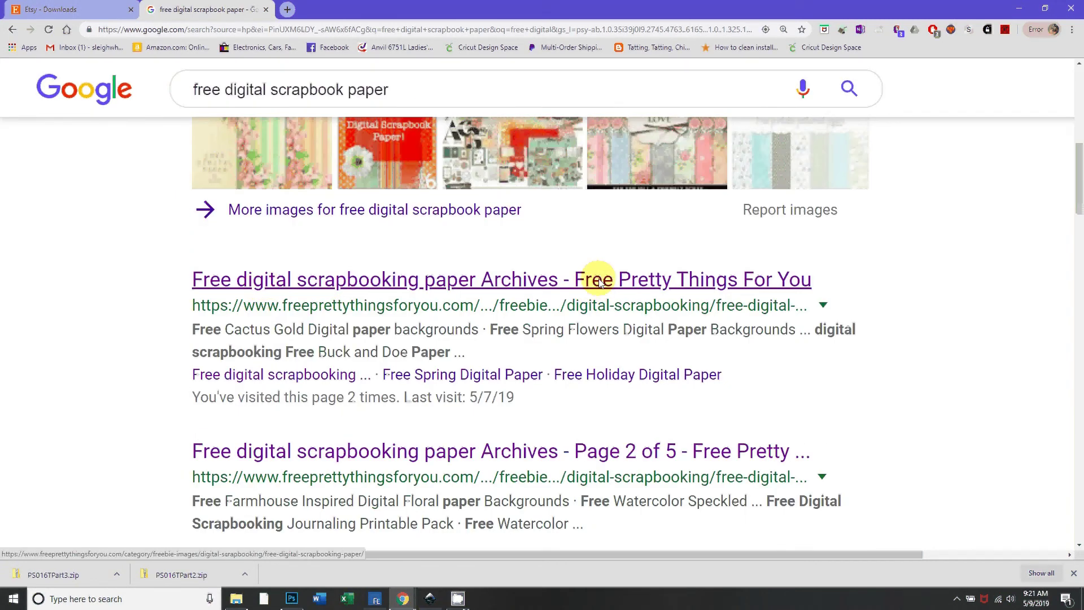
{"action": "left_click", "coordinate": [638, 280]}
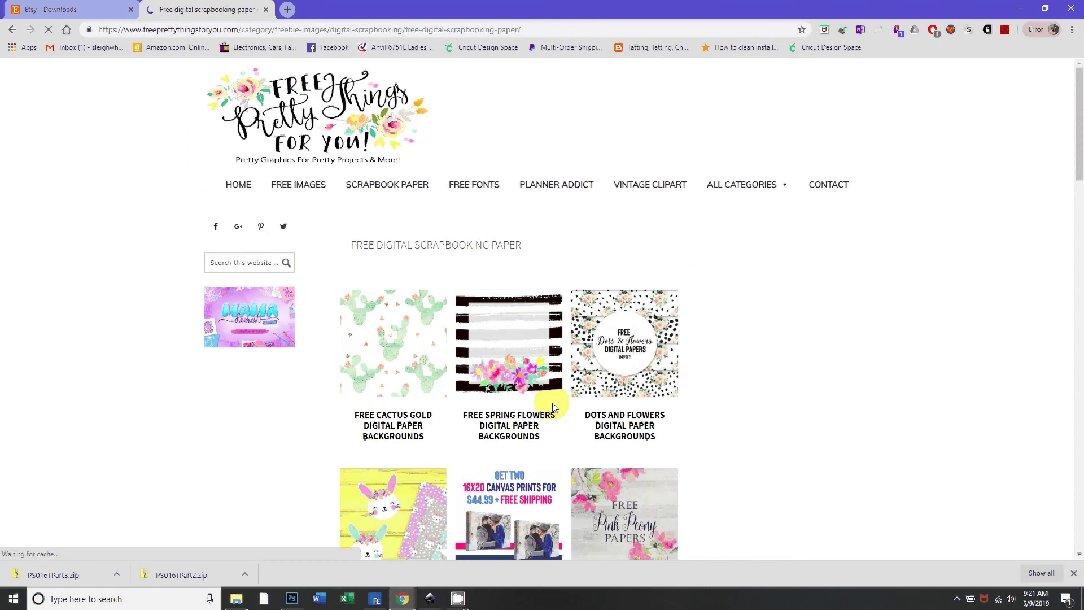
{"action": "scroll", "coordinate": [553, 407], "scroll_direction": "down", "scroll_amount": 10}
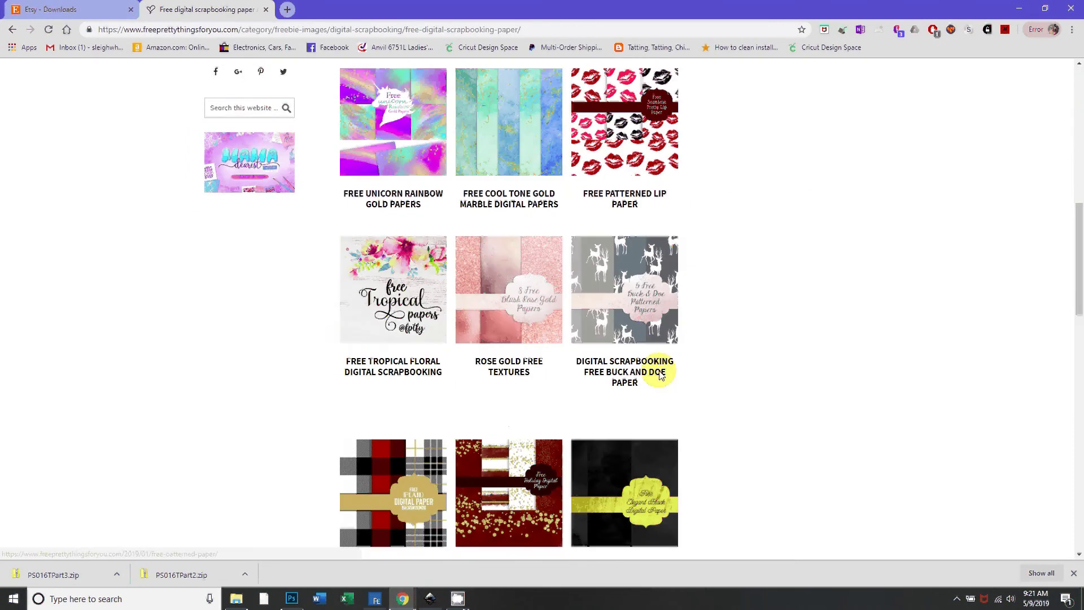
{"action": "scroll", "coordinate": [661, 375], "scroll_direction": "down", "scroll_amount": 10}
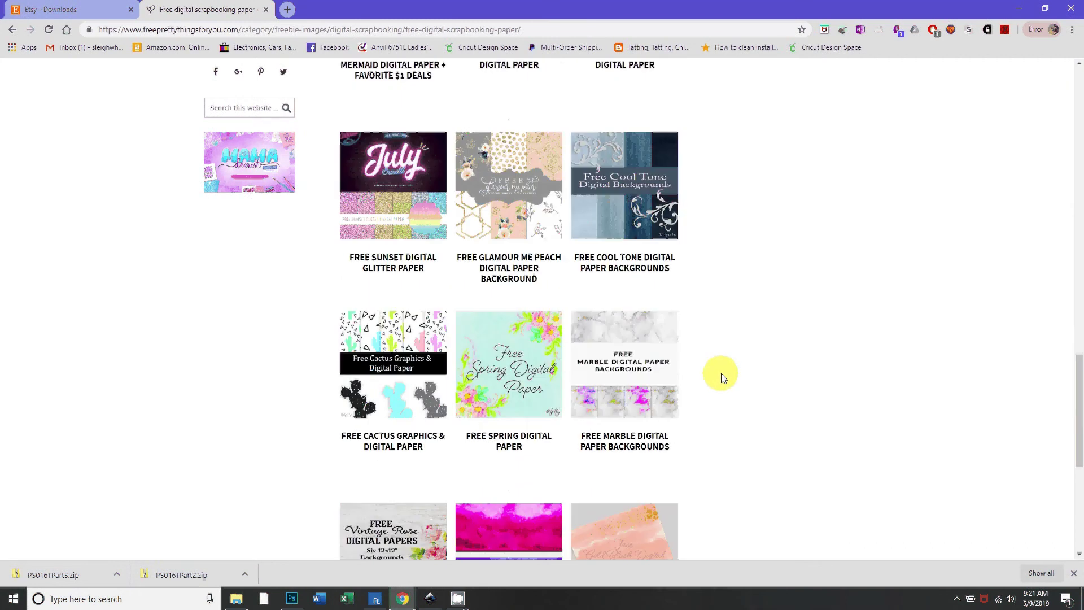
{"action": "scroll", "coordinate": [721, 374], "scroll_direction": "down", "scroll_amount": 3}
{"action": "scroll", "coordinate": [721, 374], "scroll_direction": "down", "scroll_amount": 4}
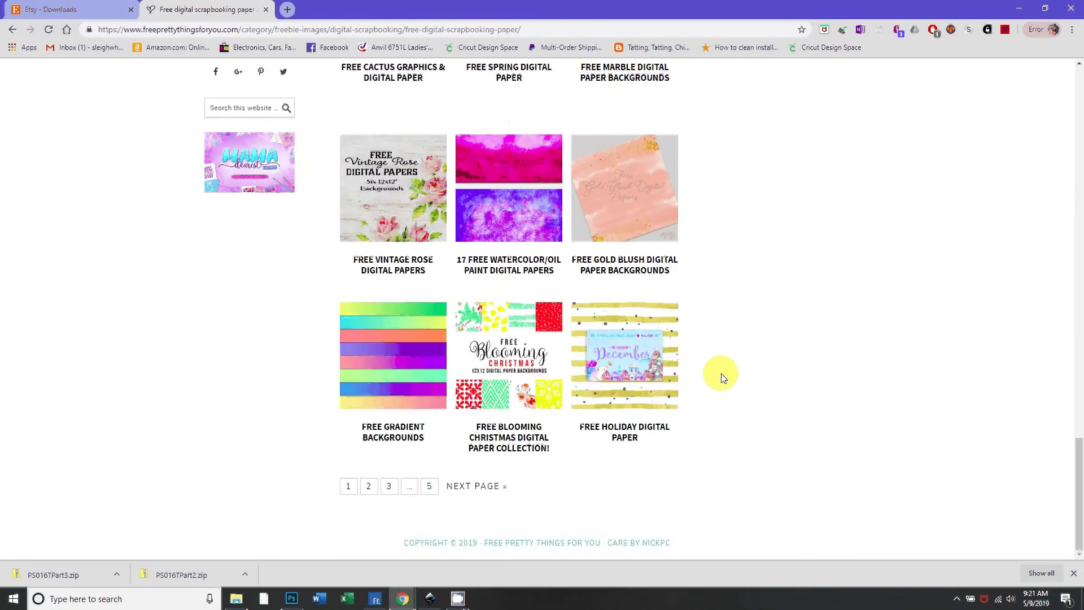
{"action": "scroll", "coordinate": [721, 374], "scroll_direction": "up", "scroll_amount": 10}
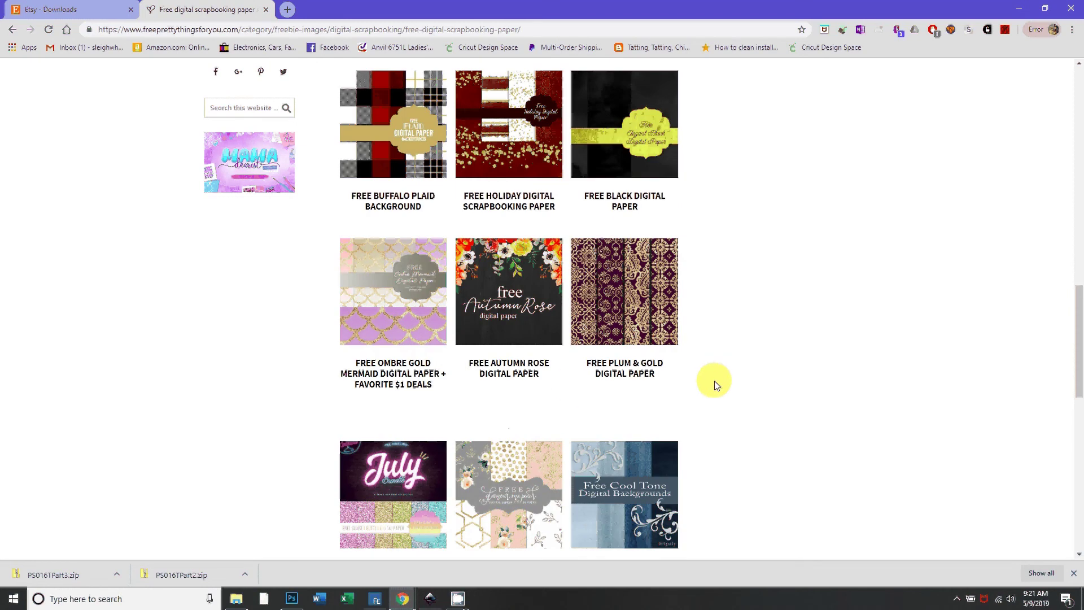
Return to the Etsy page and search the site for "digital scrapbook paper"
{"action": "left_click", "coordinate": [51, 10]}
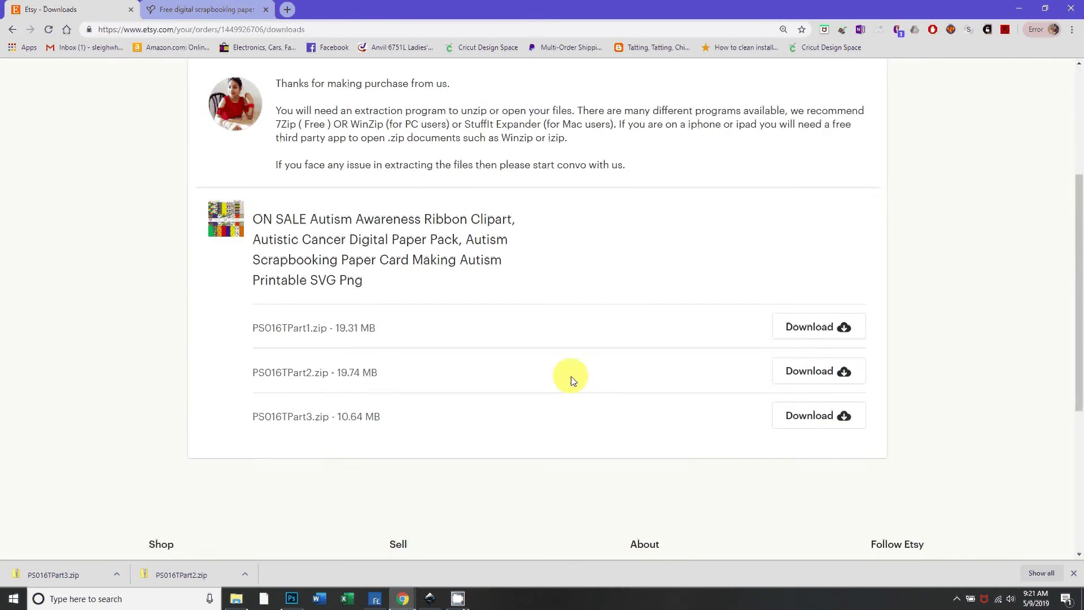
{"action": "scroll", "coordinate": [571, 376], "scroll_direction": "up", "scroll_amount": 3}
{"action": "left_click", "coordinate": [251, 116]}
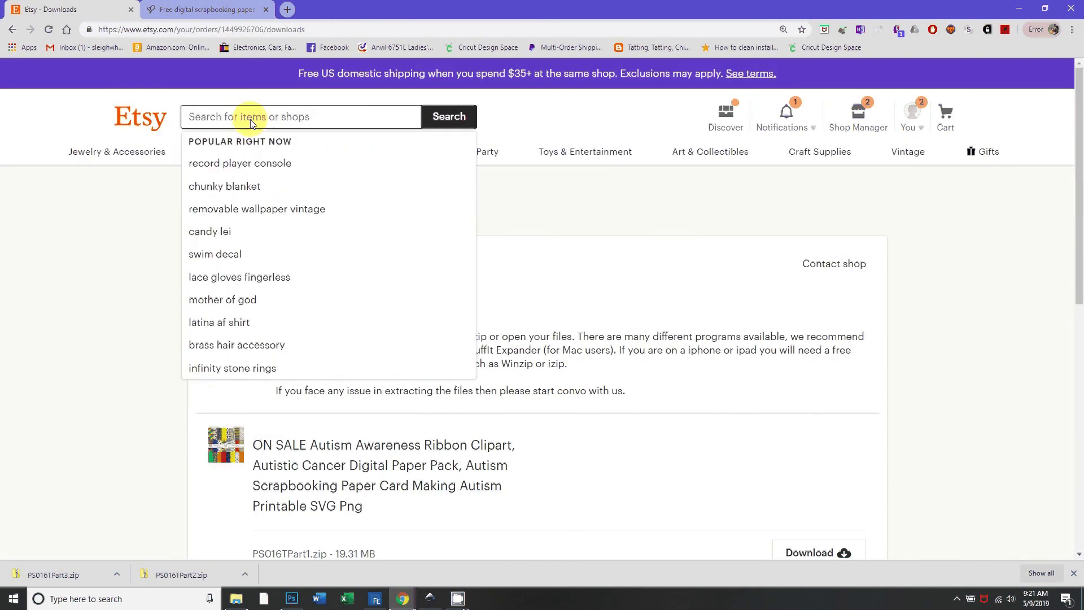
{"action": "type", "text": "digital "}
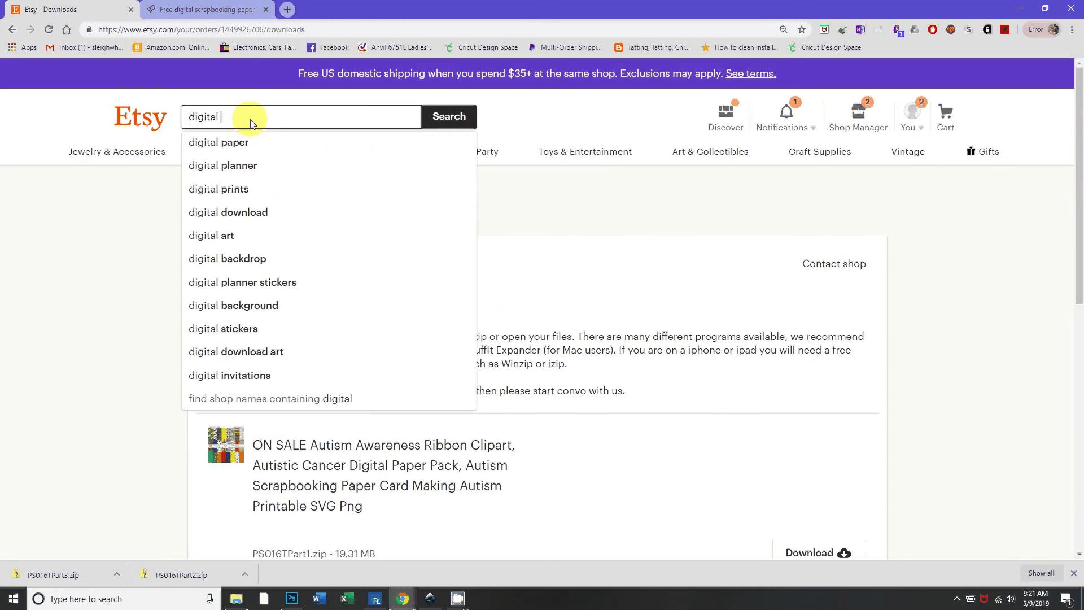
{"action": "type", "text": "scrapbook"}
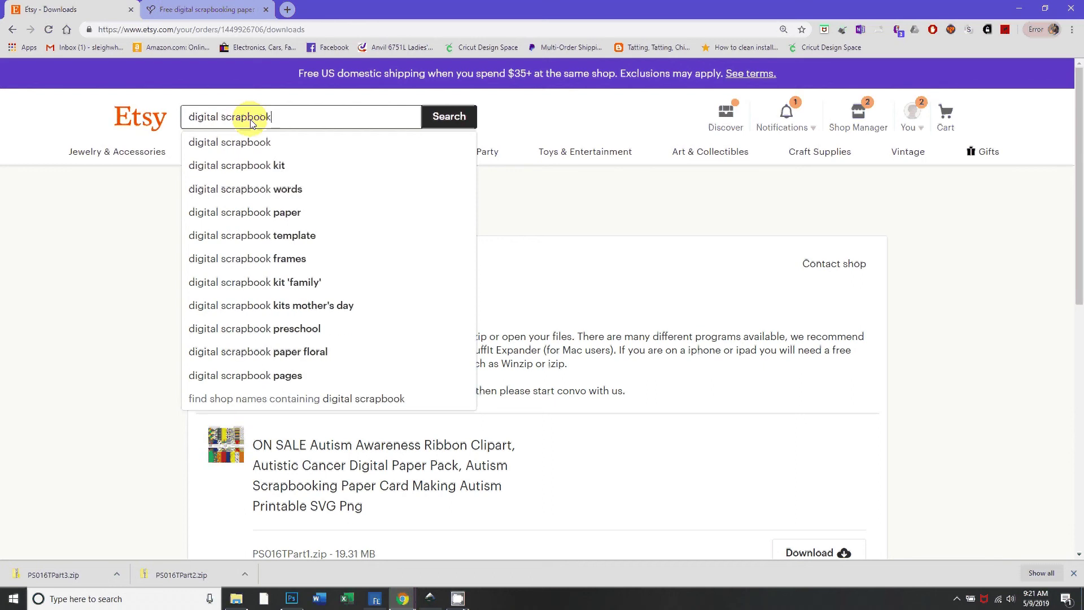
{"action": "type", "text": " paper"}
{"action": "key", "text": "Return"}
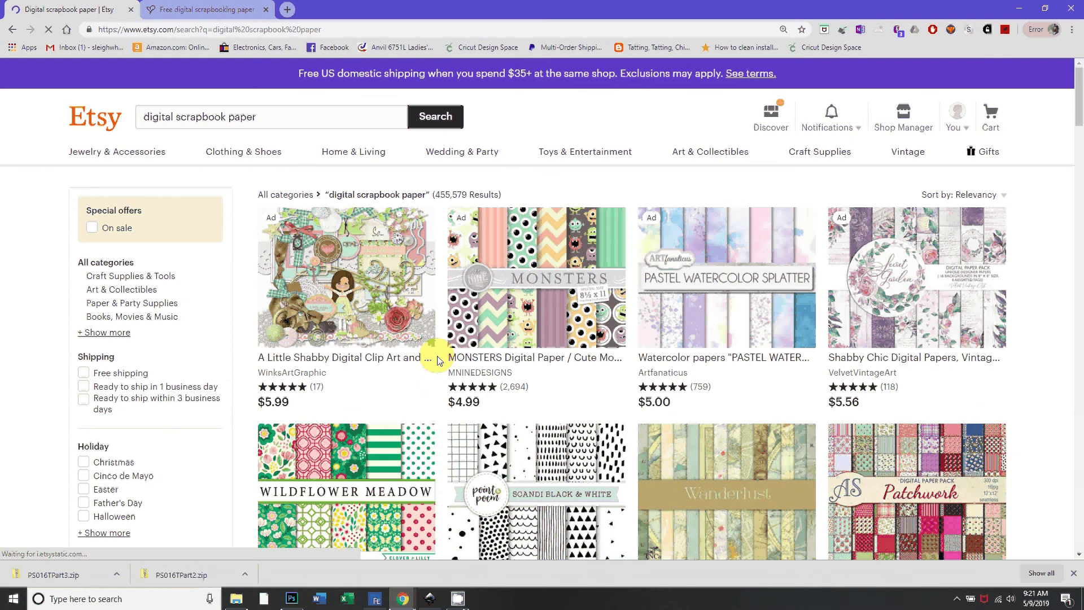
Filter the Etsy search results to a custom price range from .5 to 1 dollar
{"action": "scroll", "coordinate": [438, 361], "scroll_direction": "down", "scroll_amount": 6}
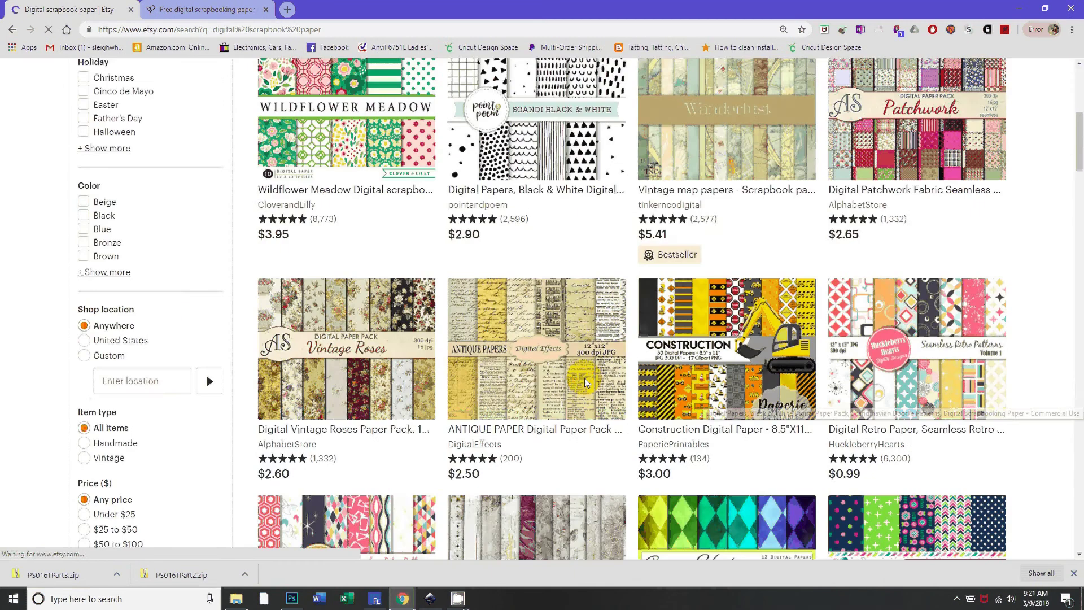
{"action": "scroll", "coordinate": [527, 289], "scroll_direction": "down", "scroll_amount": 1}
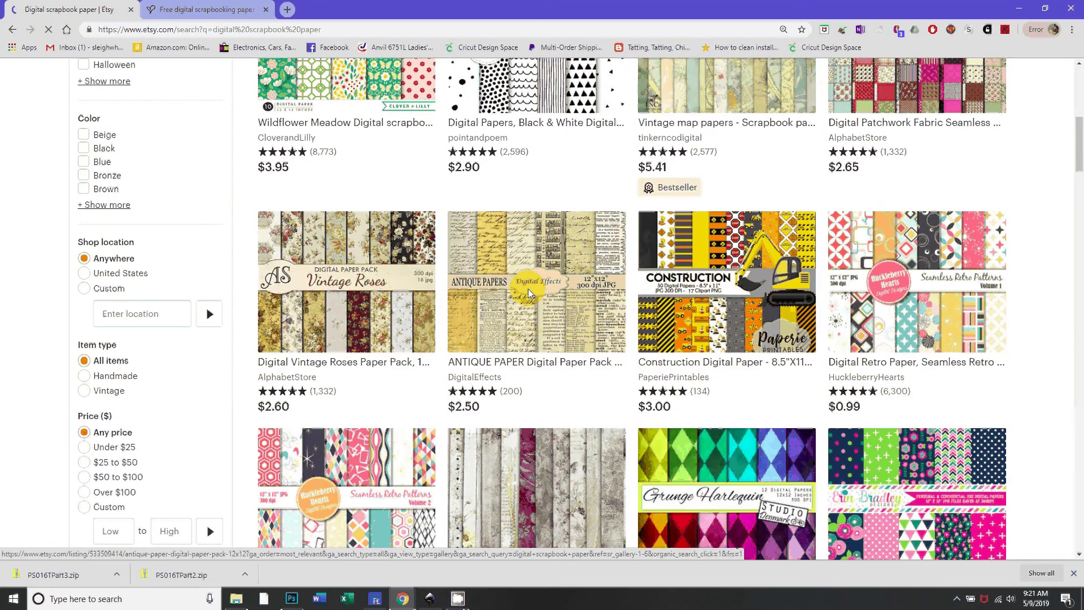
{"action": "scroll", "coordinate": [528, 289], "scroll_direction": "down", "scroll_amount": 3}
{"action": "scroll", "coordinate": [487, 309], "scroll_direction": "up", "scroll_amount": 1}
{"action": "left_click", "coordinate": [133, 387]}
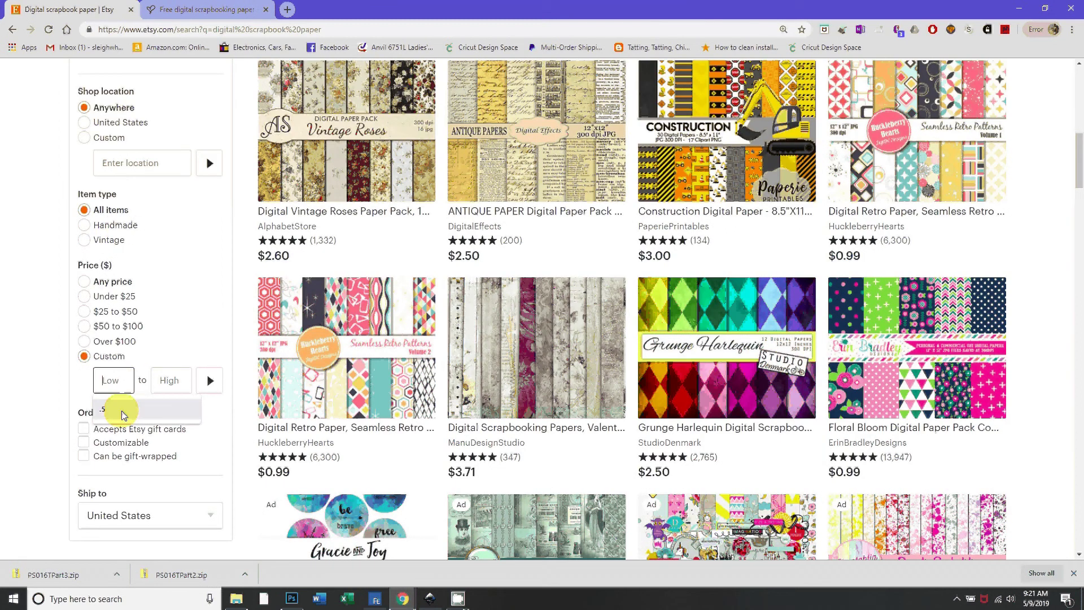
{"action": "left_click", "coordinate": [124, 410]}
{"action": "left_click", "coordinate": [174, 390]}
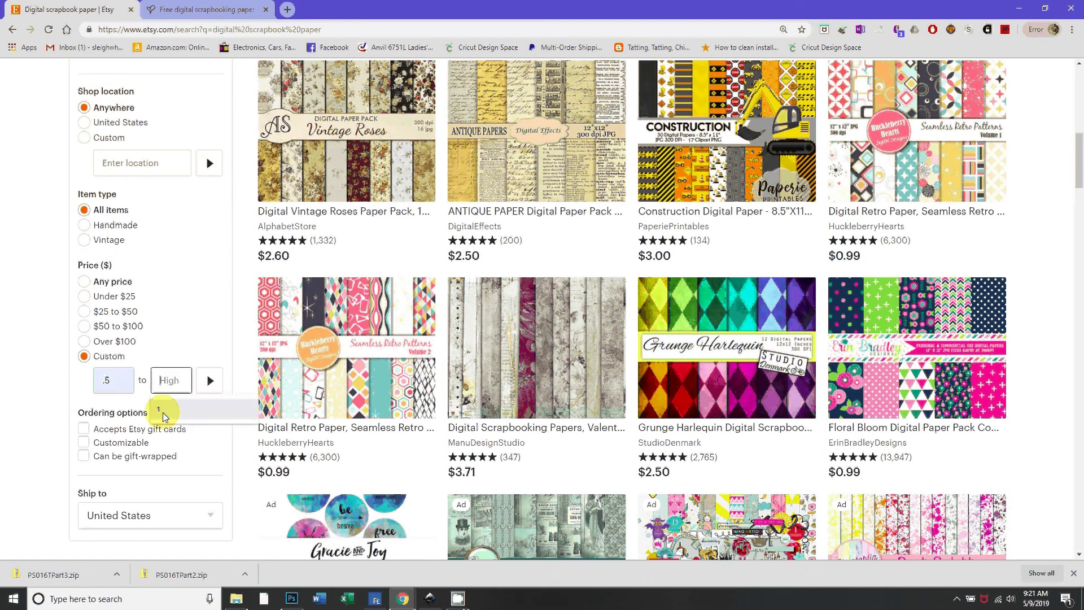
{"action": "left_click", "coordinate": [164, 413]}
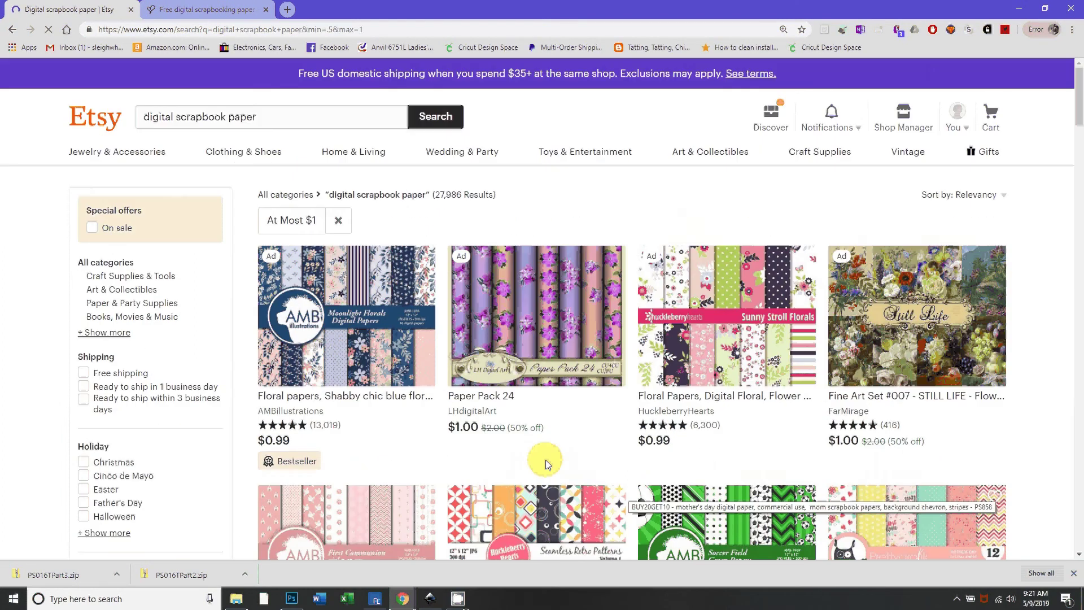
Browse the price-filtered digital paper packs to compare their patterns and prices
{"action": "scroll", "coordinate": [713, 419], "scroll_direction": "down", "scroll_amount": 5}
{"action": "scroll", "coordinate": [713, 419], "scroll_direction": "down", "scroll_amount": 6}
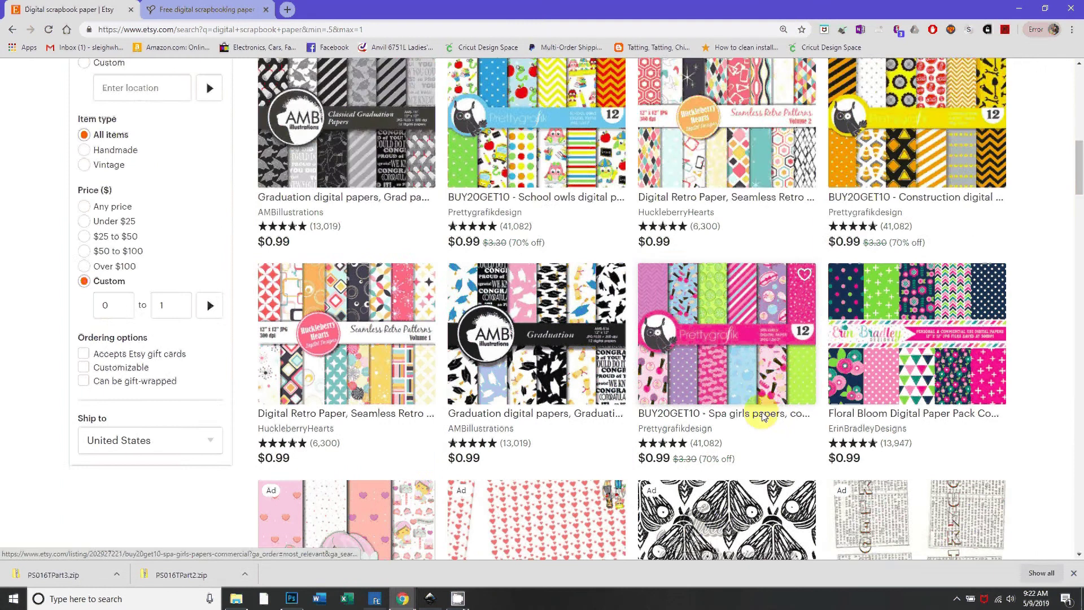
{"action": "scroll", "coordinate": [763, 416], "scroll_direction": "down", "scroll_amount": 4}
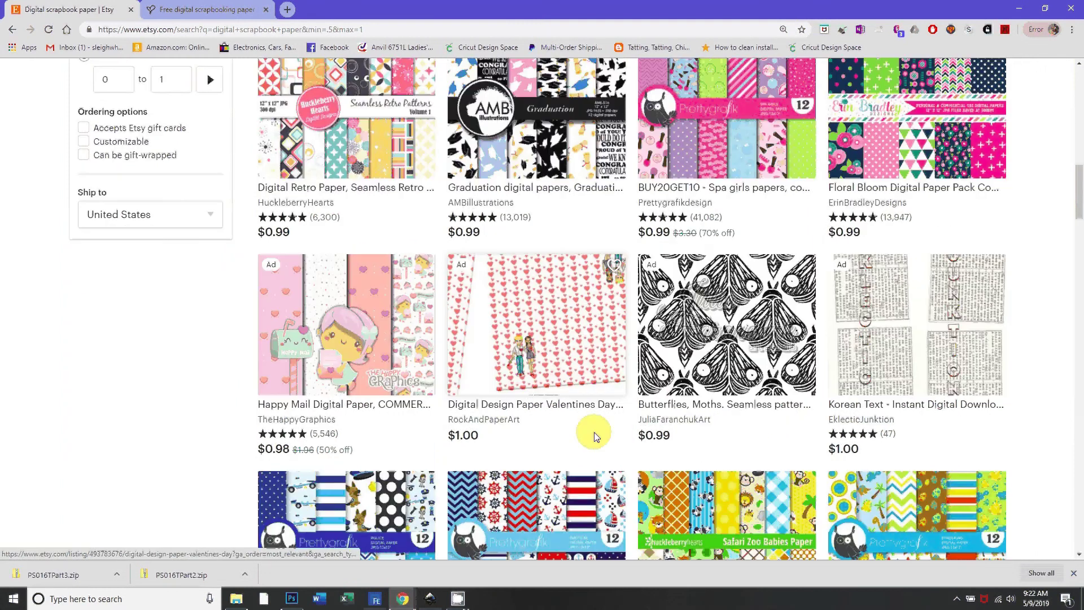
{"action": "scroll", "coordinate": [797, 390], "scroll_direction": "up", "scroll_amount": 3}
{"action": "scroll", "coordinate": [798, 390], "scroll_direction": "up", "scroll_amount": 7}
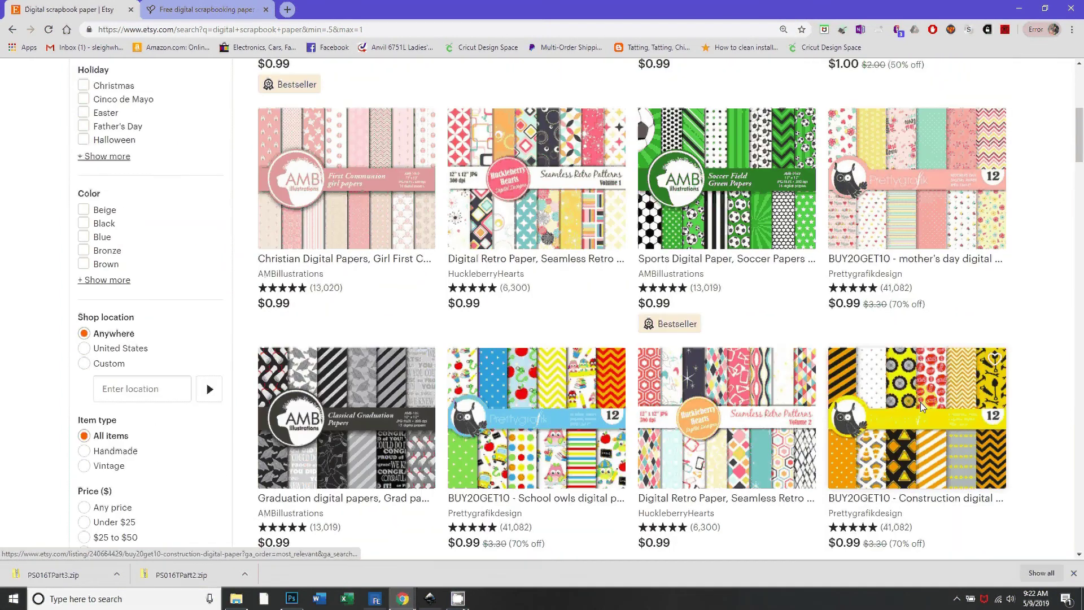
{"action": "scroll", "coordinate": [721, 402], "scroll_direction": "up", "scroll_amount": 2}
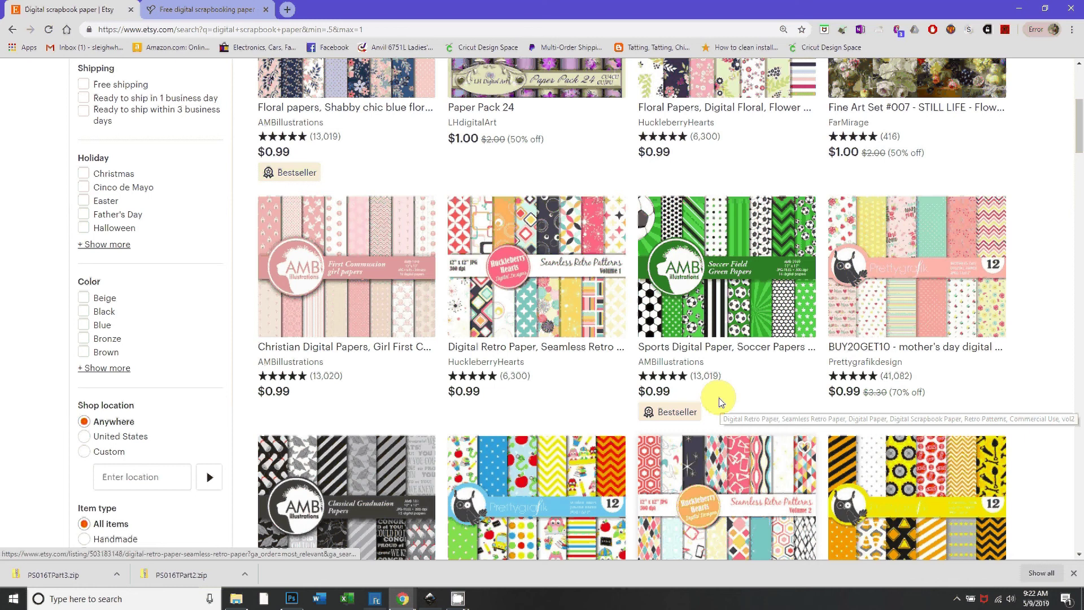
{"action": "scroll", "coordinate": [721, 402], "scroll_direction": "up", "scroll_amount": 1}
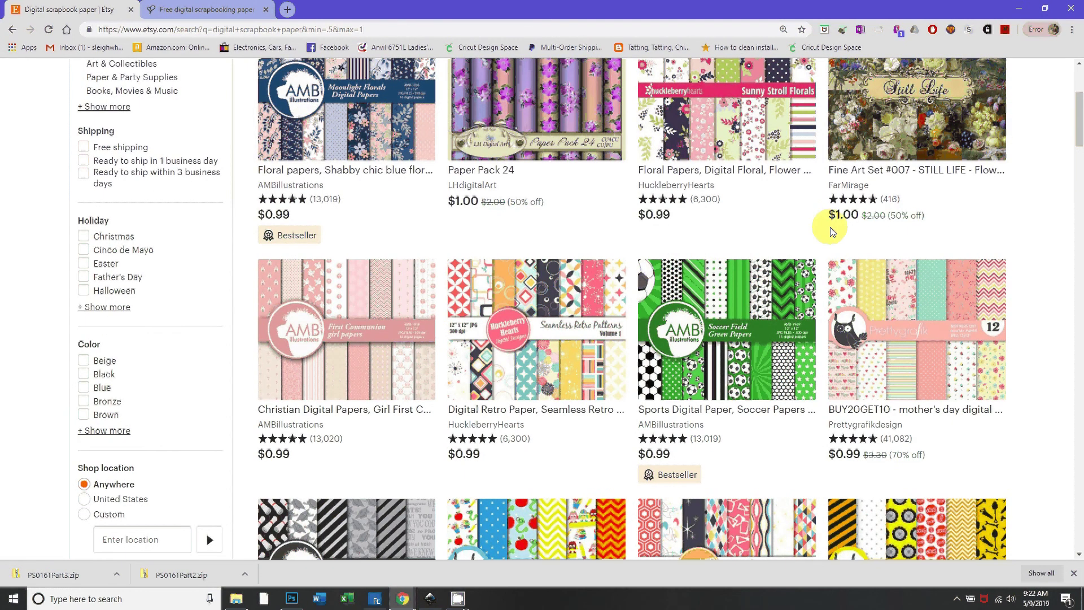
Open the Etsy account's purchases and reviews and look through the purchased digital paper packs and their download options
{"action": "left_click", "coordinate": [1079, 82]}
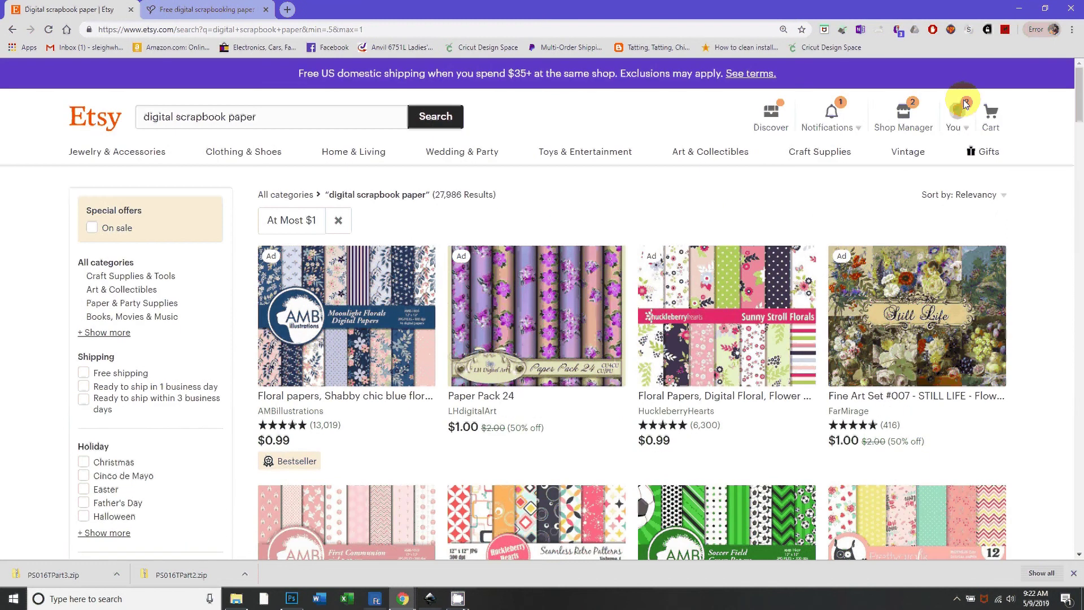
{"action": "left_click", "coordinate": [958, 108]}
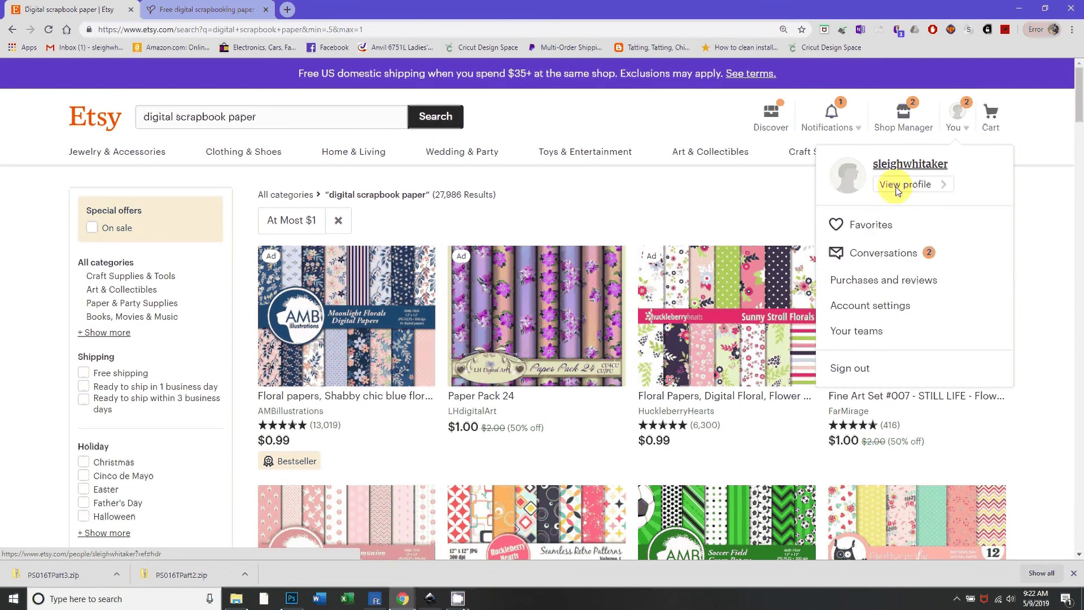
{"action": "left_click", "coordinate": [894, 281]}
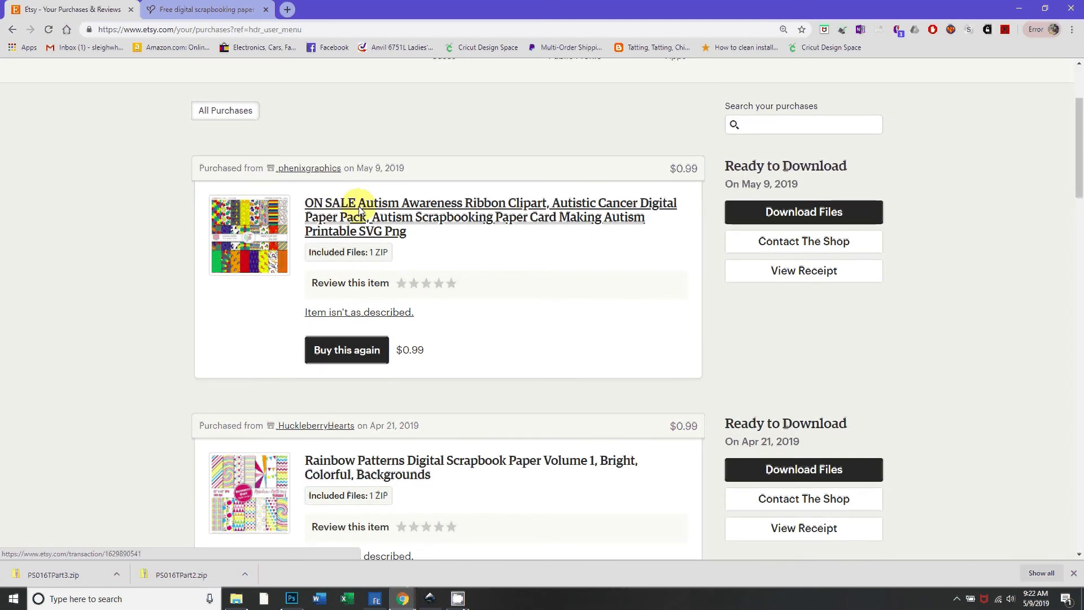
{"action": "scroll", "coordinate": [840, 243], "scroll_direction": "down", "scroll_amount": 4}
{"action": "scroll", "coordinate": [576, 256], "scroll_direction": "up", "scroll_amount": 4}
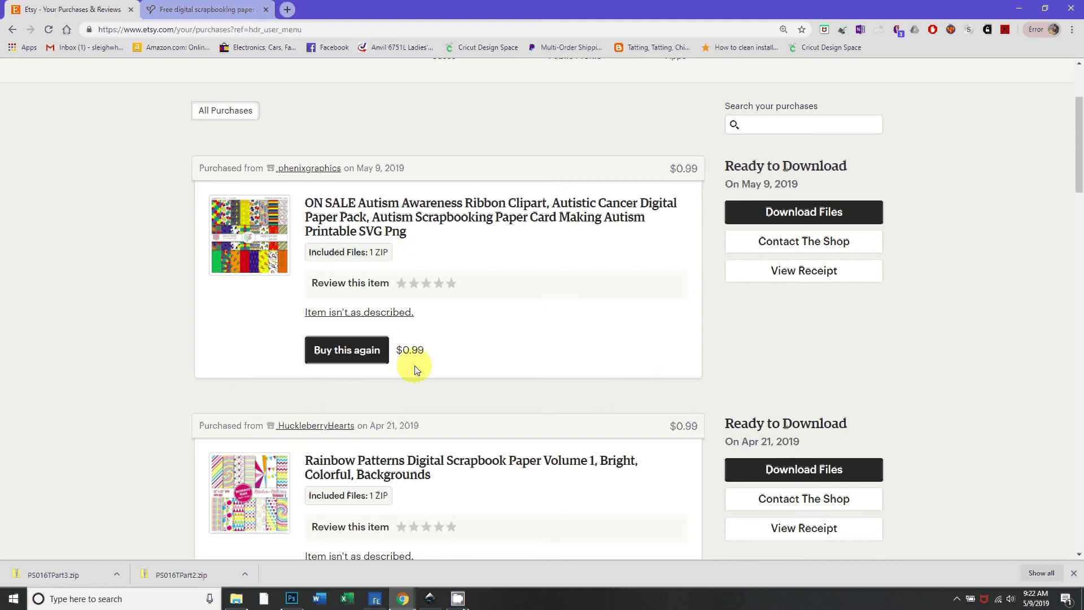
{"action": "scroll", "coordinate": [412, 358], "scroll_direction": "down", "scroll_amount": 3}
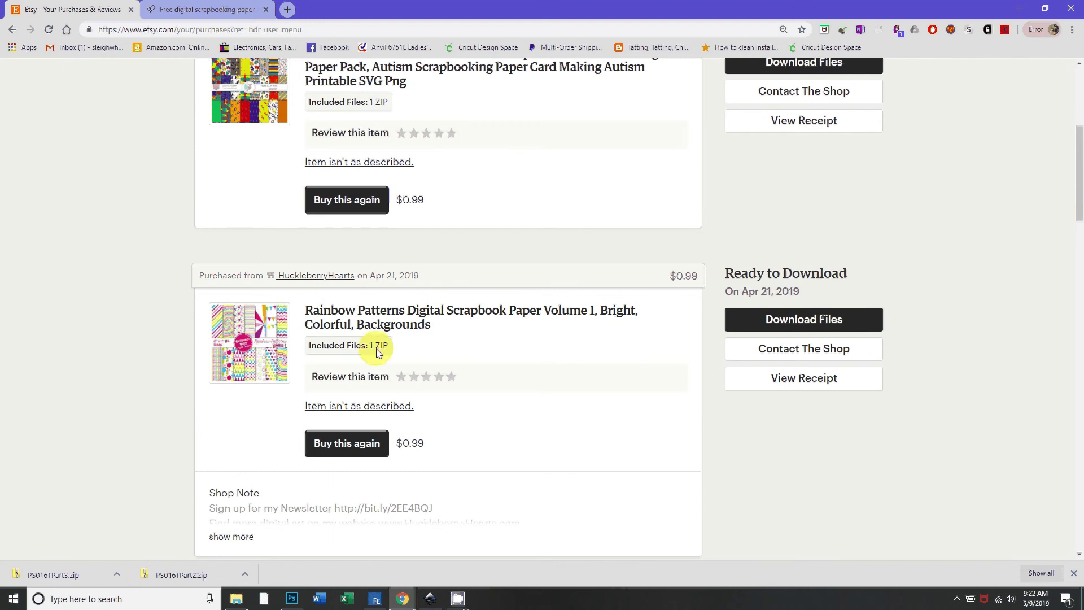
Switch back to Inkscape, pull the upper red LOVE letters down off their black outline, and undo the move
{"action": "left_click", "coordinate": [429, 600]}
{"action": "left_click_drag", "start_coordinate": [680, 343], "coordinate": [506, 327]}
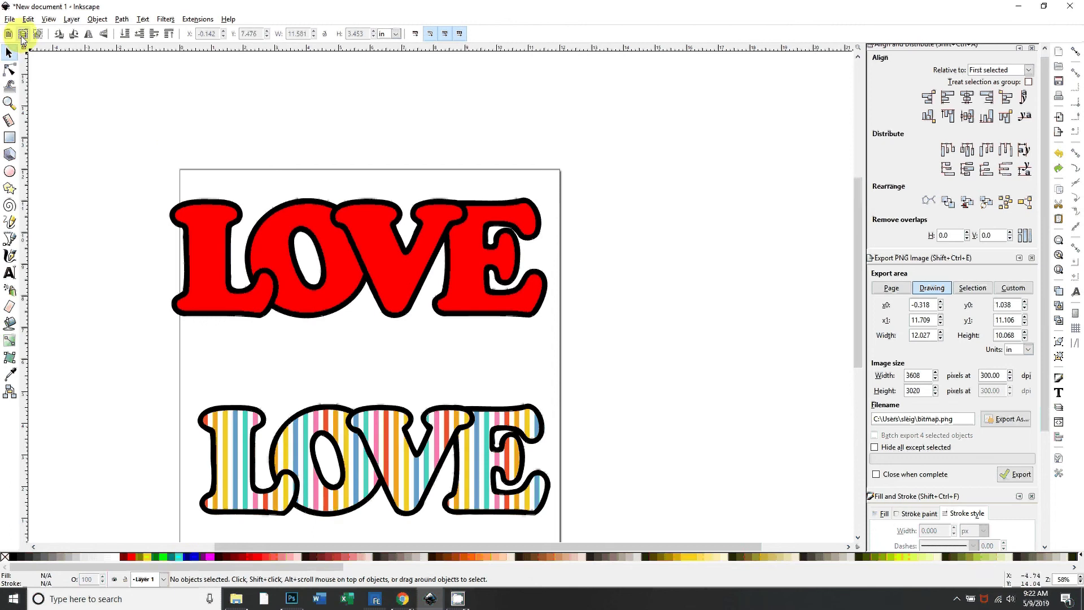
{"action": "left_click_drag", "start_coordinate": [198, 250], "coordinate": [208, 331]}
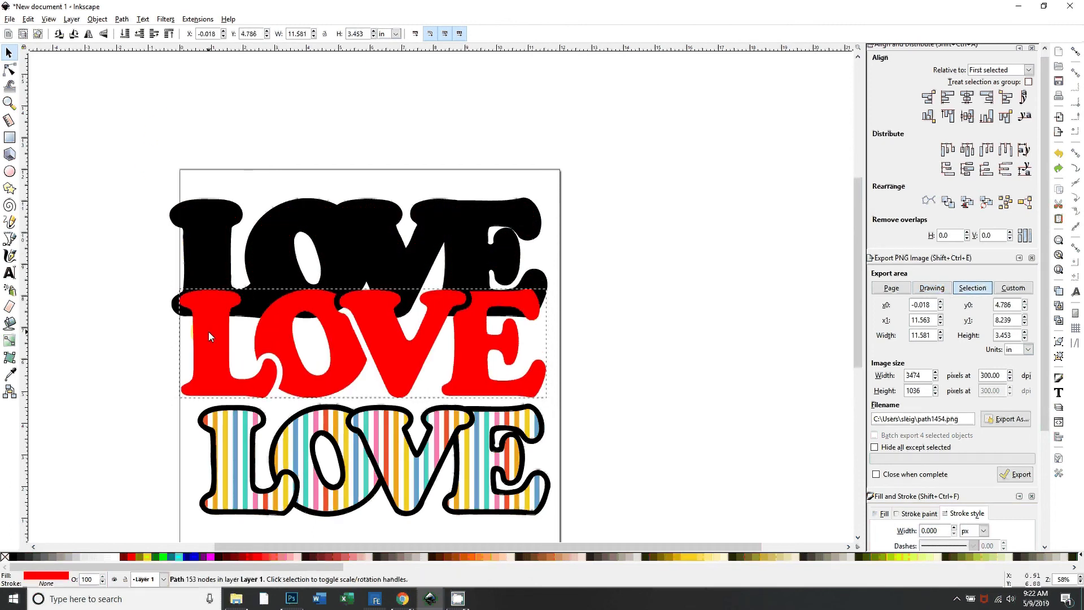
{"action": "key", "text": "ctrl+z"}
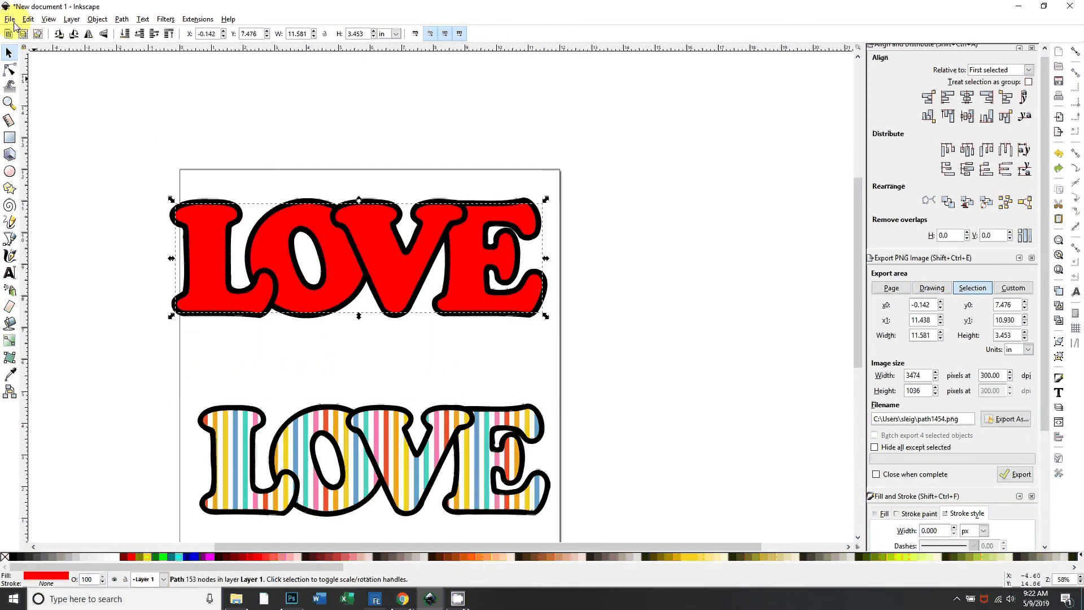
Import Argyle-Gradient-Paper-Purple.png from the digital scrapbook paper folder as an embedded image, with DPI from file and rendering mode None (auto)
{"action": "left_click", "coordinate": [10, 19]}
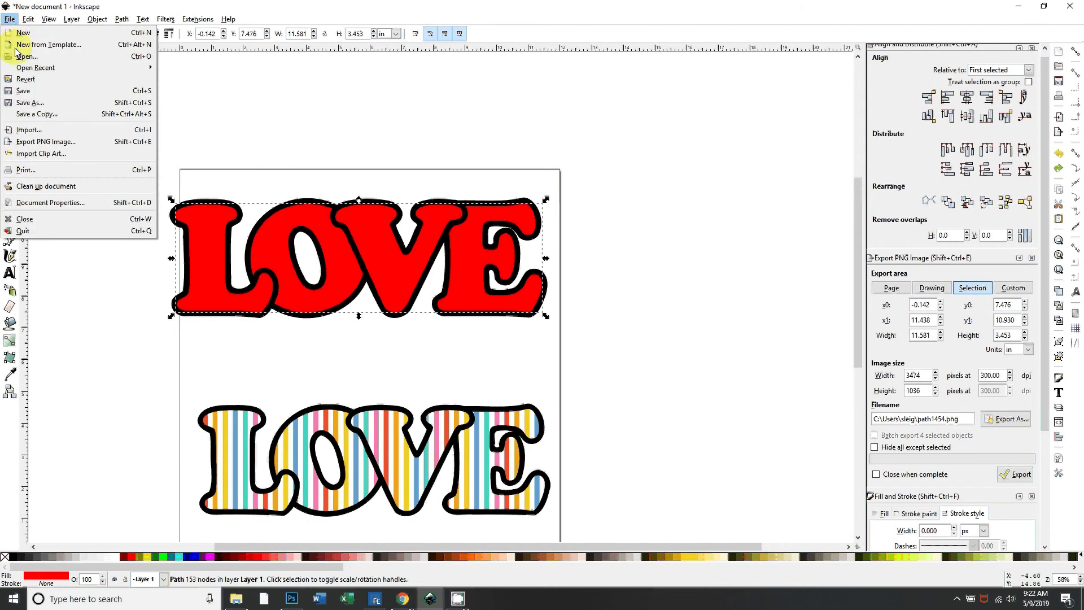
{"action": "left_click", "coordinate": [26, 131]}
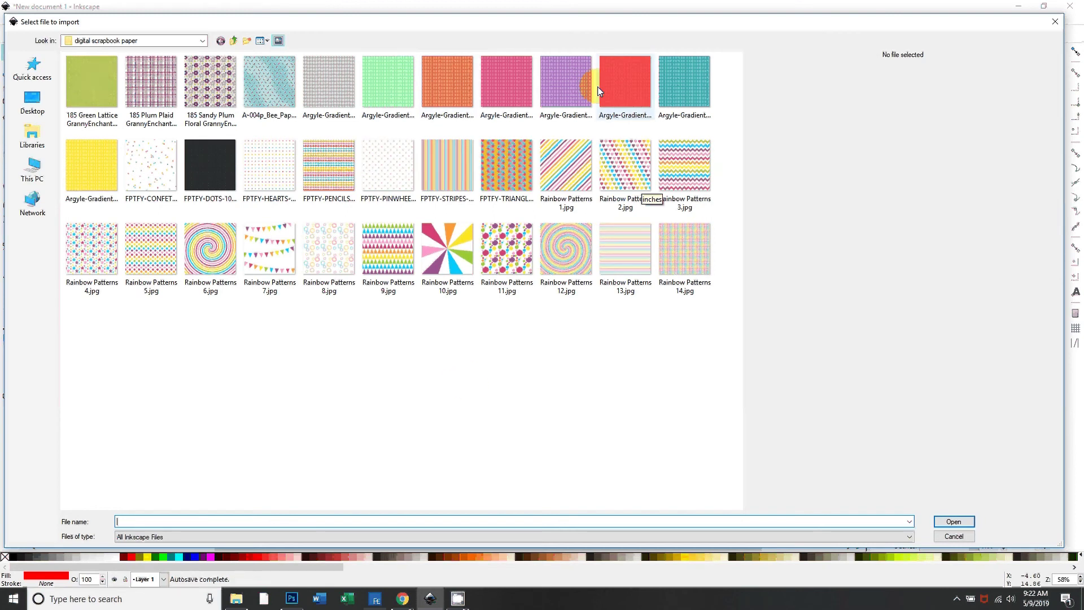
{"action": "left_click", "coordinate": [578, 91]}
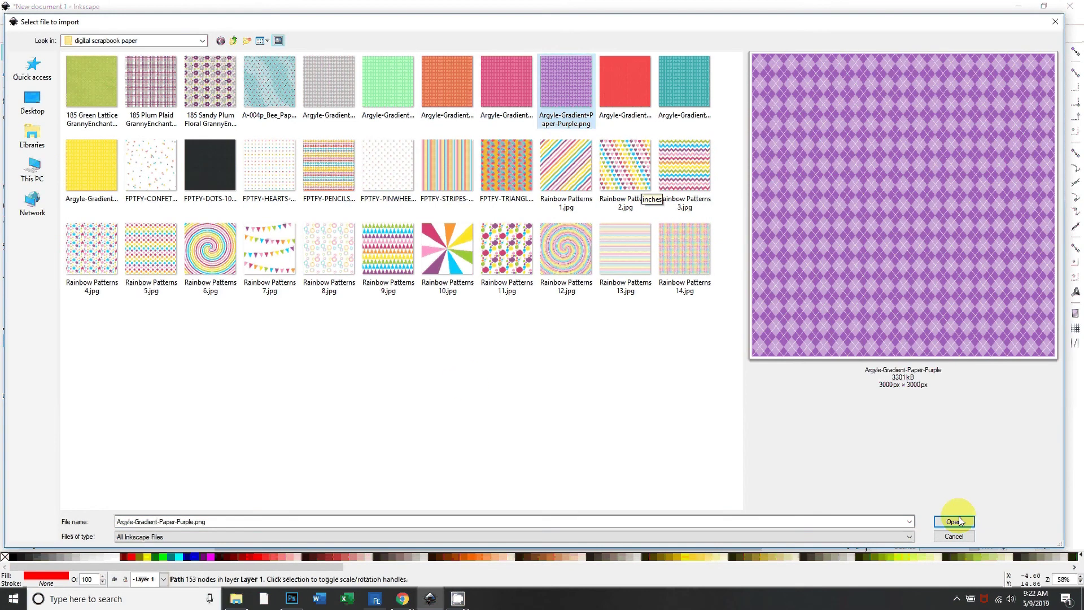
{"action": "left_click", "coordinate": [954, 521]}
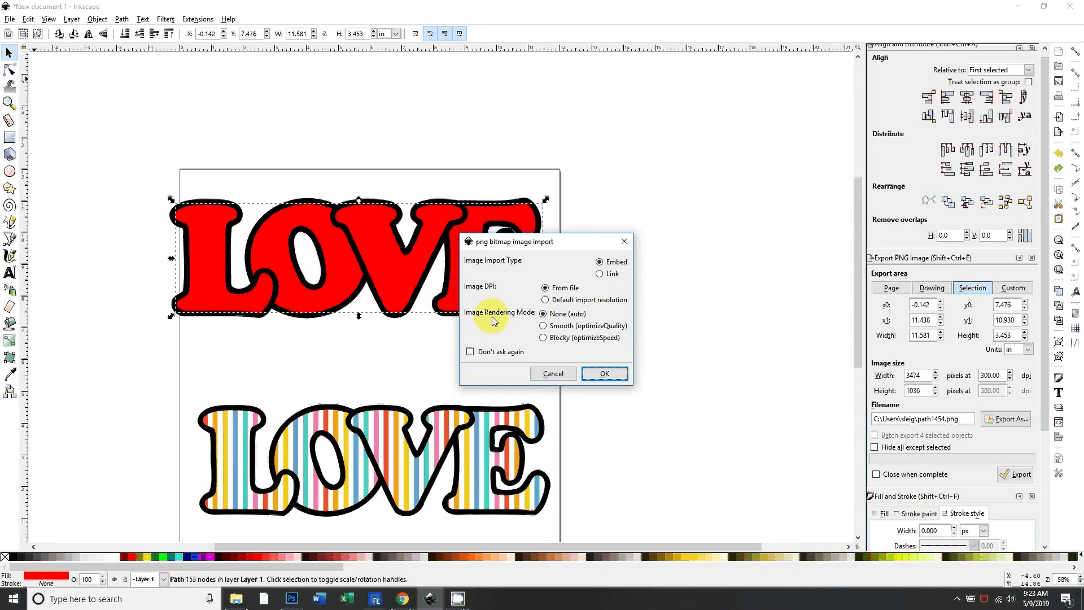
{"action": "left_click", "coordinate": [603, 374]}
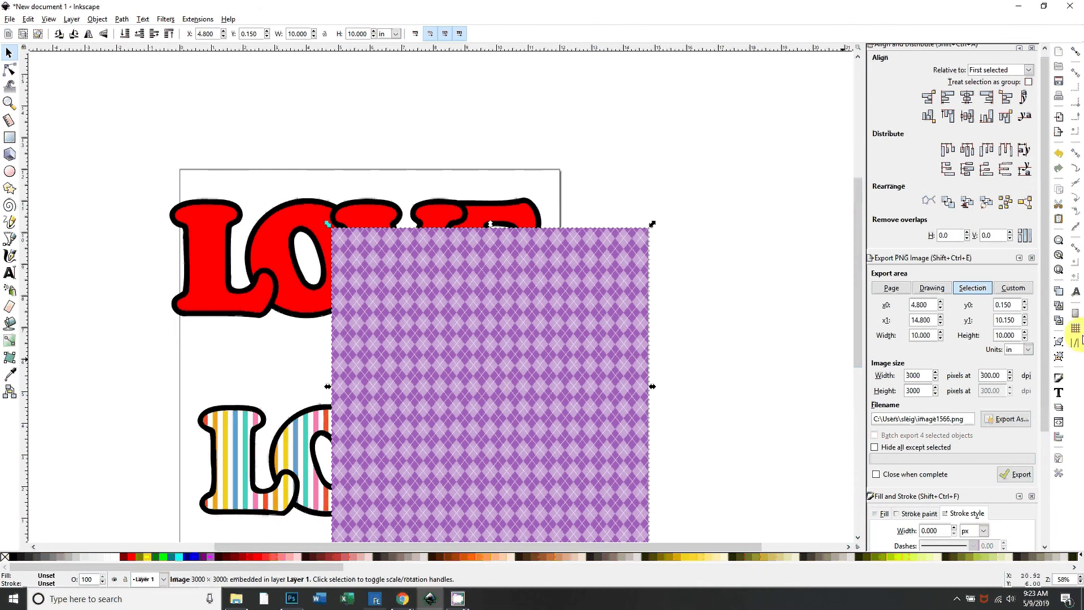
Move the purple argyle paper up over the end of the upper word and lower it one level behind the red letters
{"action": "key", "text": "minus"}
{"action": "left_click_drag", "start_coordinate": [470, 362], "coordinate": [544, 299]}
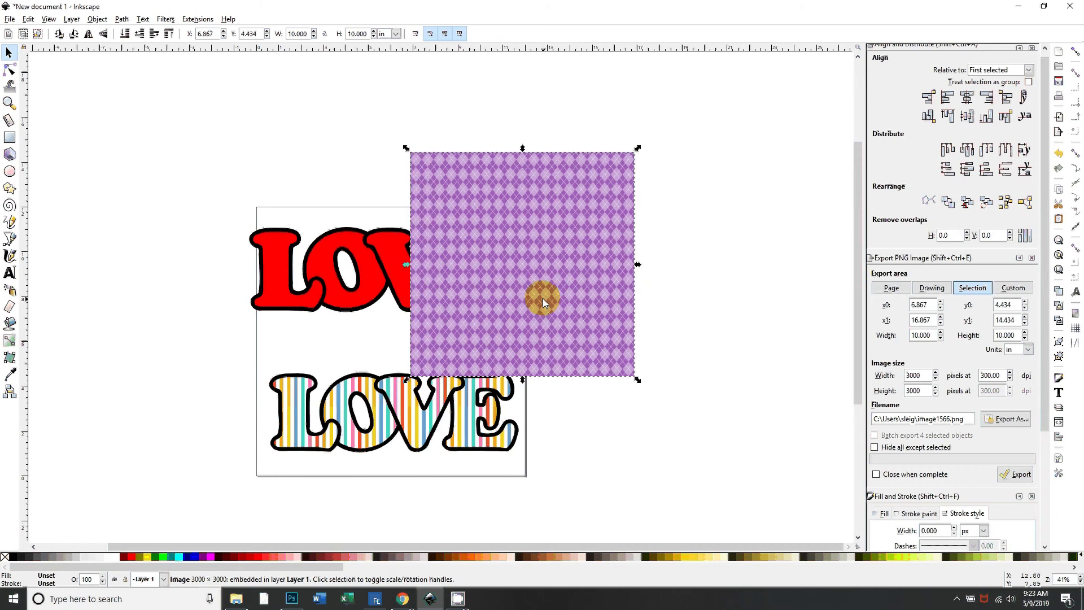
{"action": "key", "text": "Page_Down"}
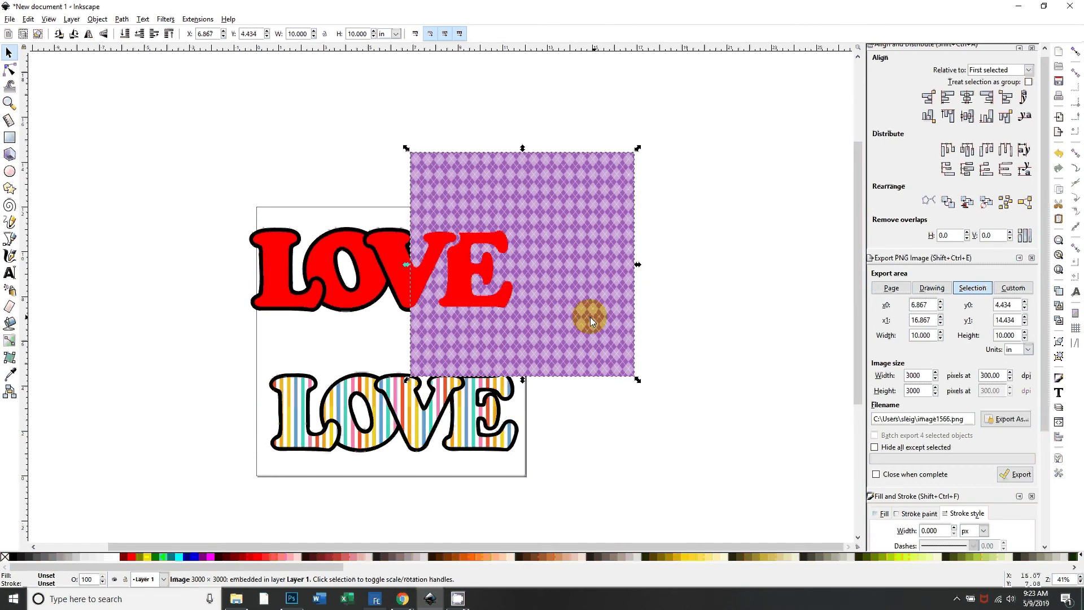
Enlarge the purple argyle paper to about 12.17 in square and position it behind the whole upper red LOVE
{"action": "left_click_drag", "start_coordinate": [549, 324], "coordinate": [419, 310]}
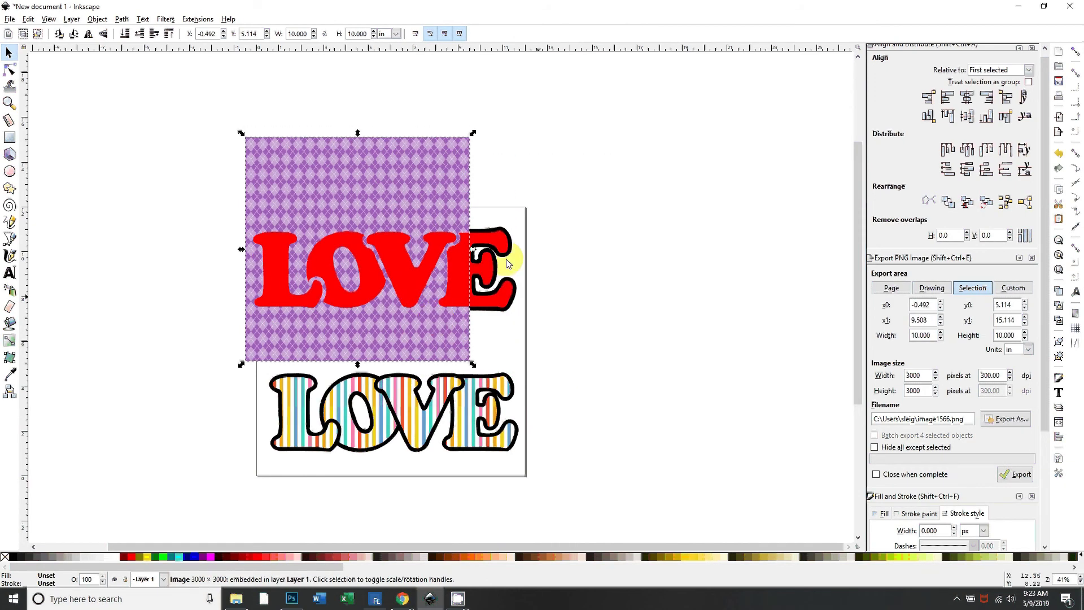
{"action": "left_click_drag", "start_coordinate": [472, 134], "coordinate": [515, 112]}
{"action": "left_click_drag", "start_coordinate": [412, 330], "coordinate": [434, 303]}
{"action": "key", "text": "Left"}
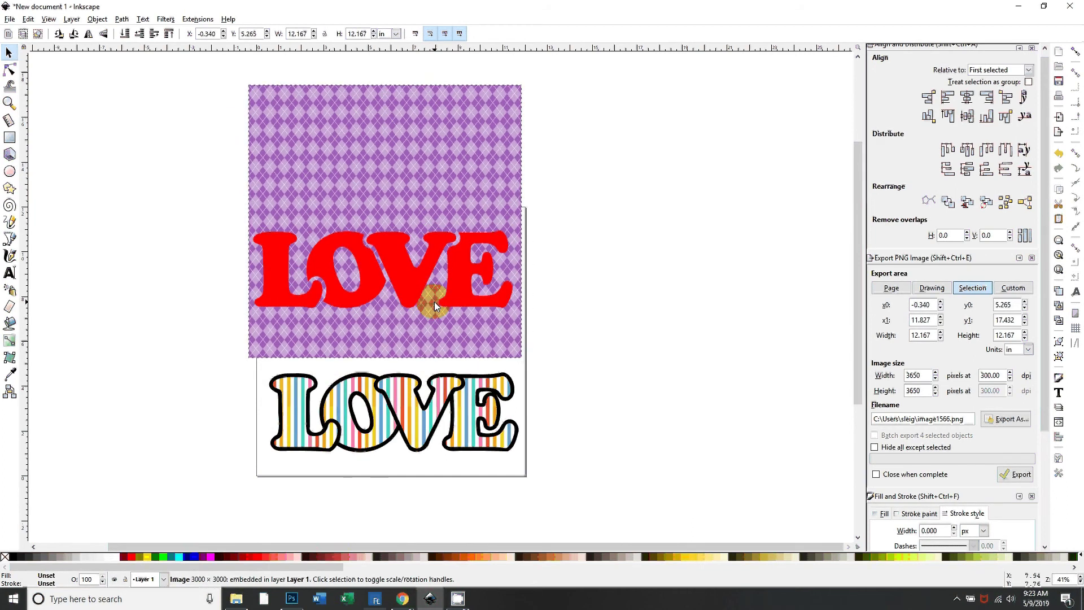
{"action": "left_click", "coordinate": [625, 479]}
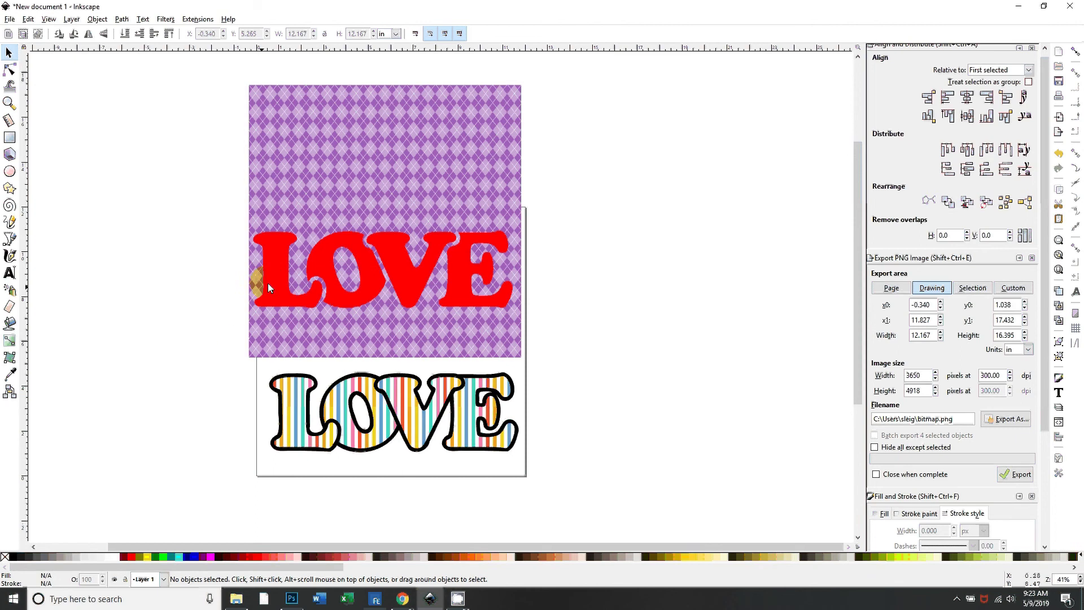
Clip the purple argyle paper to the shape of the red LOVE letters
{"action": "left_click", "coordinate": [280, 268]}
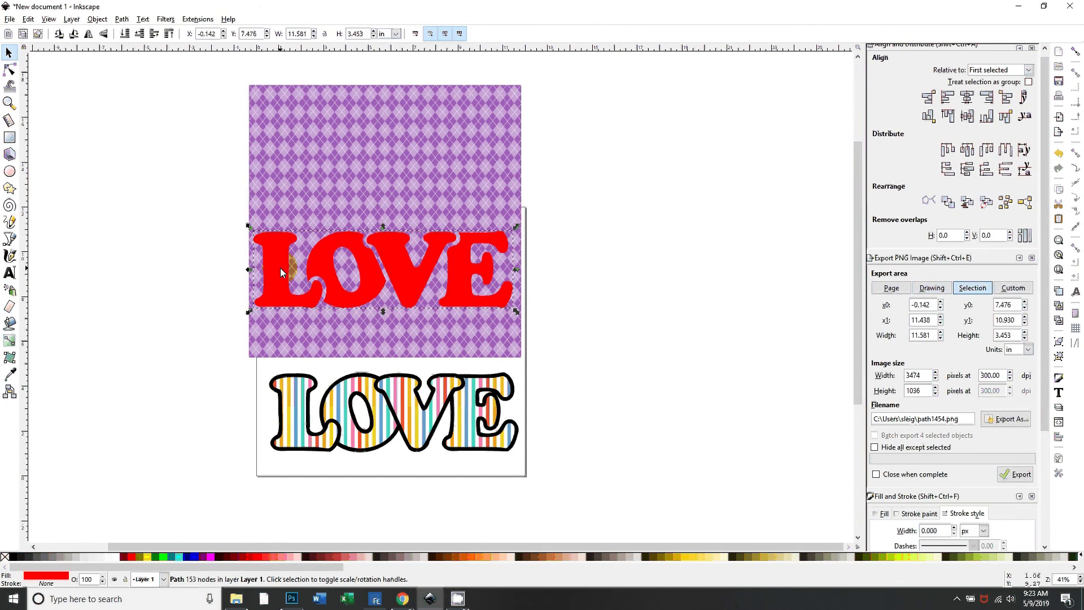
{"action": "left_click", "coordinate": [296, 179], "text": "shift"}
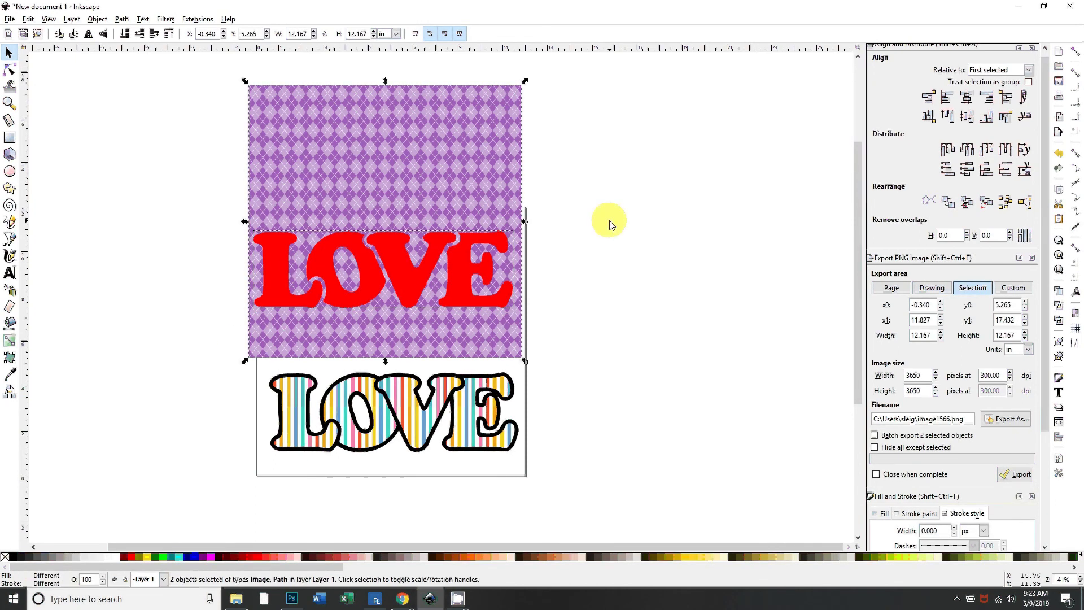
{"action": "left_click", "coordinate": [97, 19]}
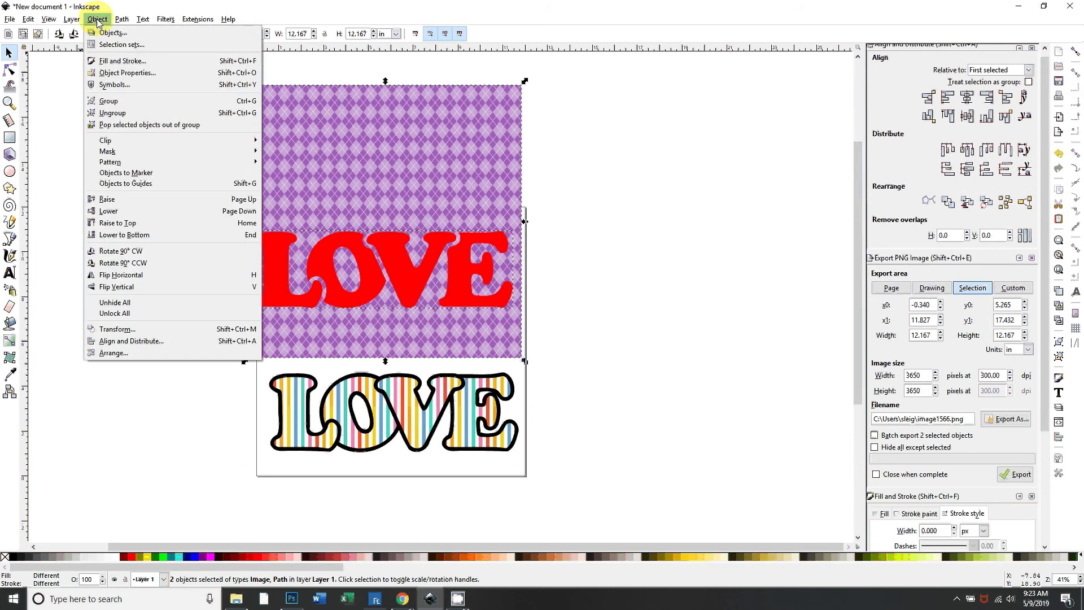
{"action": "mouse_move", "coordinate": [242, 141]}
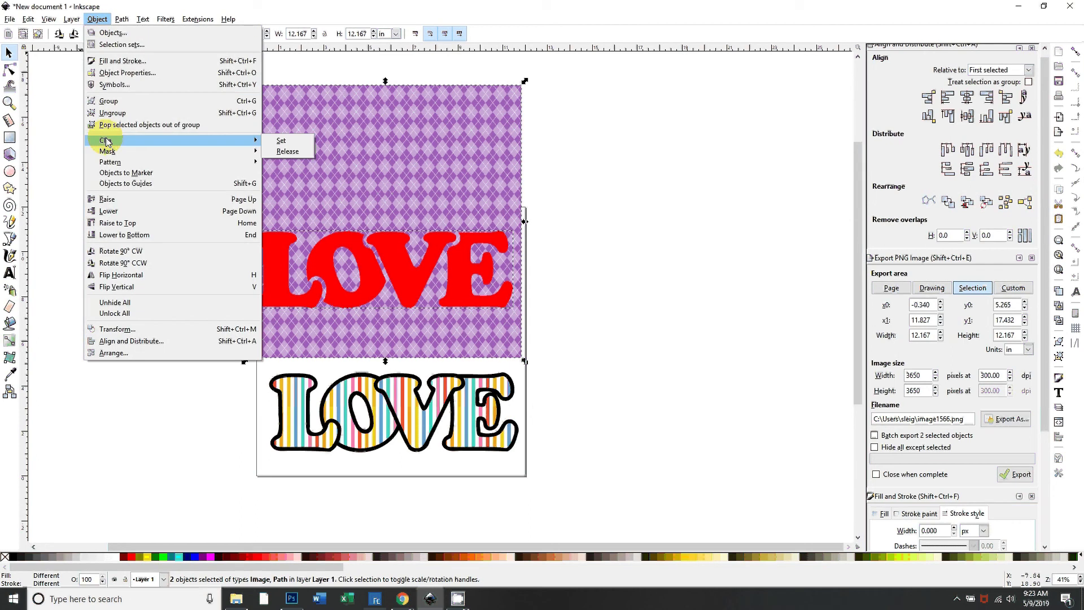
{"action": "left_click", "coordinate": [284, 142]}
{"action": "left_click", "coordinate": [391, 335]}
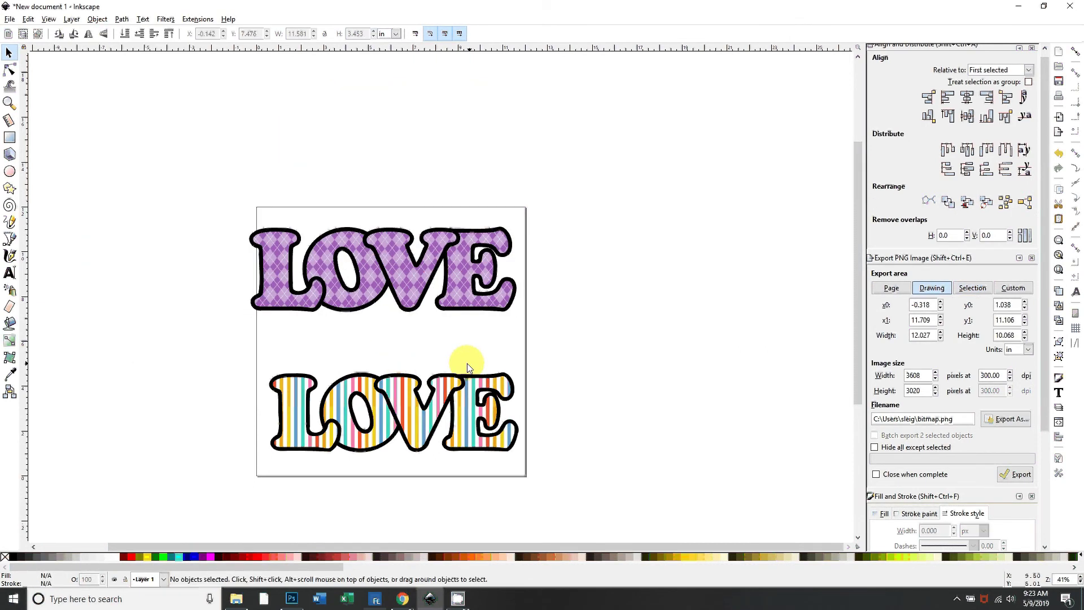
Move the purple argyle LOVE together with its black outline inside the page, to about X 0.161 in and Y 7.323 in
{"action": "key", "text": "plus"}
{"action": "scroll", "coordinate": [396, 361], "scroll_direction": "up", "scroll_amount": 1}
{"action": "left_click_drag", "start_coordinate": [351, 367], "coordinate": [448, 368]}
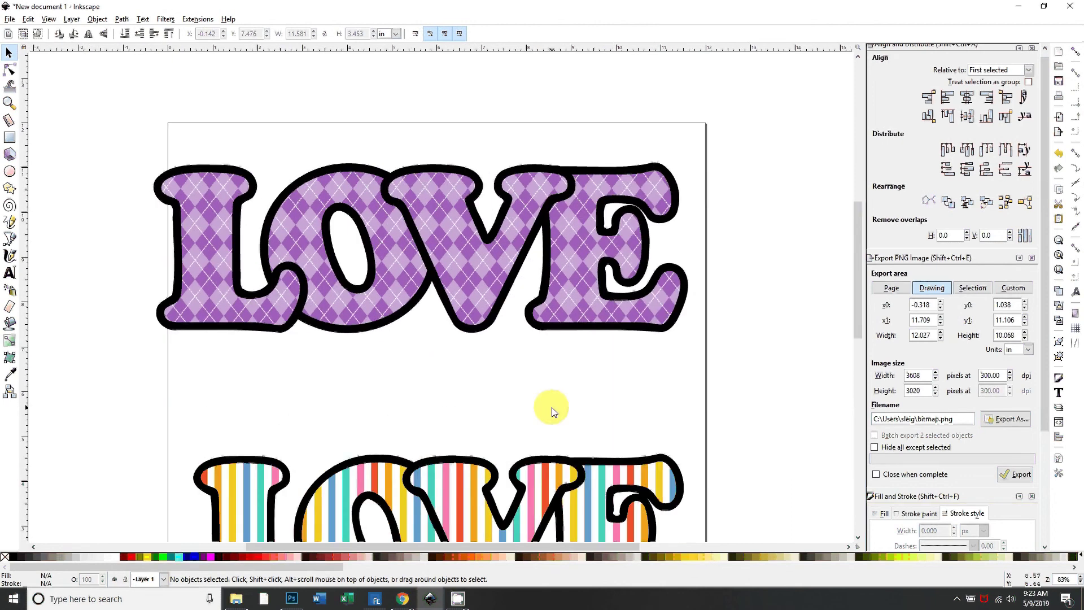
{"action": "scroll", "coordinate": [552, 411], "scroll_direction": "down", "scroll_amount": 1}
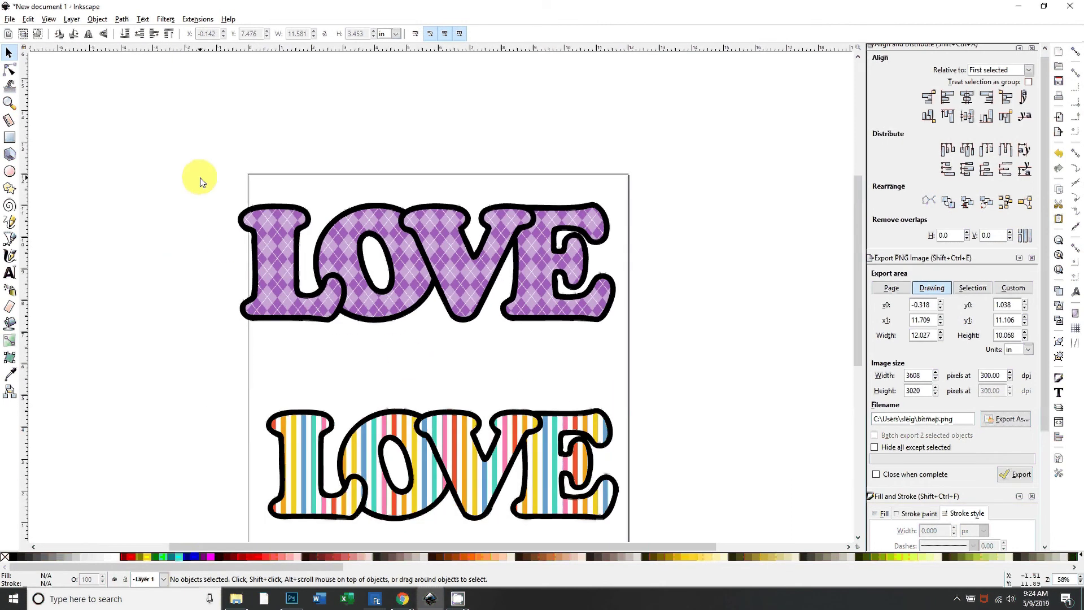
{"action": "left_click_drag", "start_coordinate": [201, 178], "coordinate": [680, 354]}
{"action": "key", "text": "minus"}
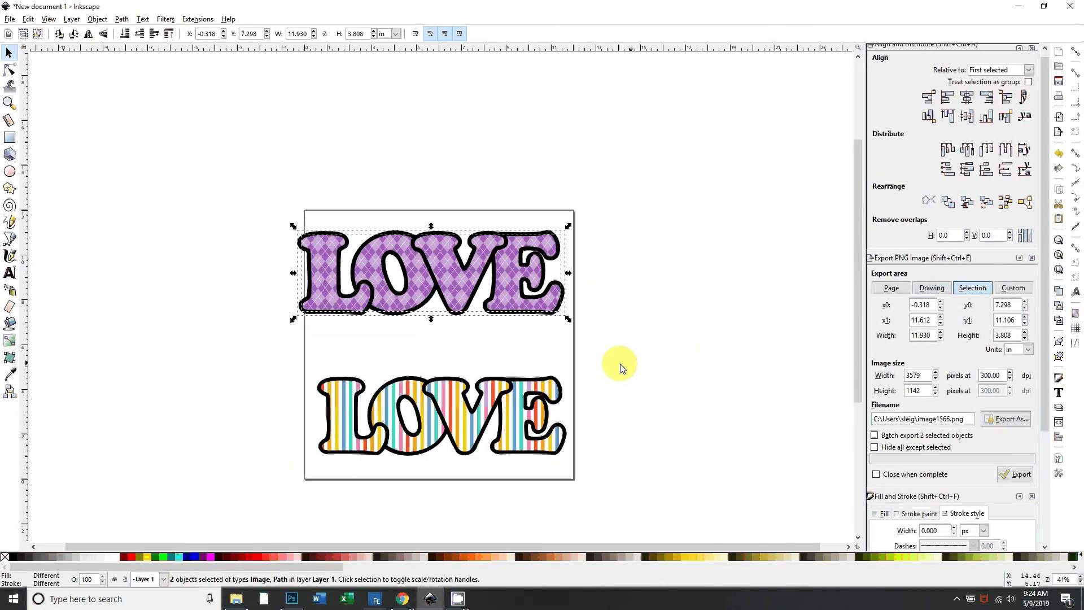
{"action": "left_click_drag", "start_coordinate": [669, 391], "coordinate": [588, 366]}
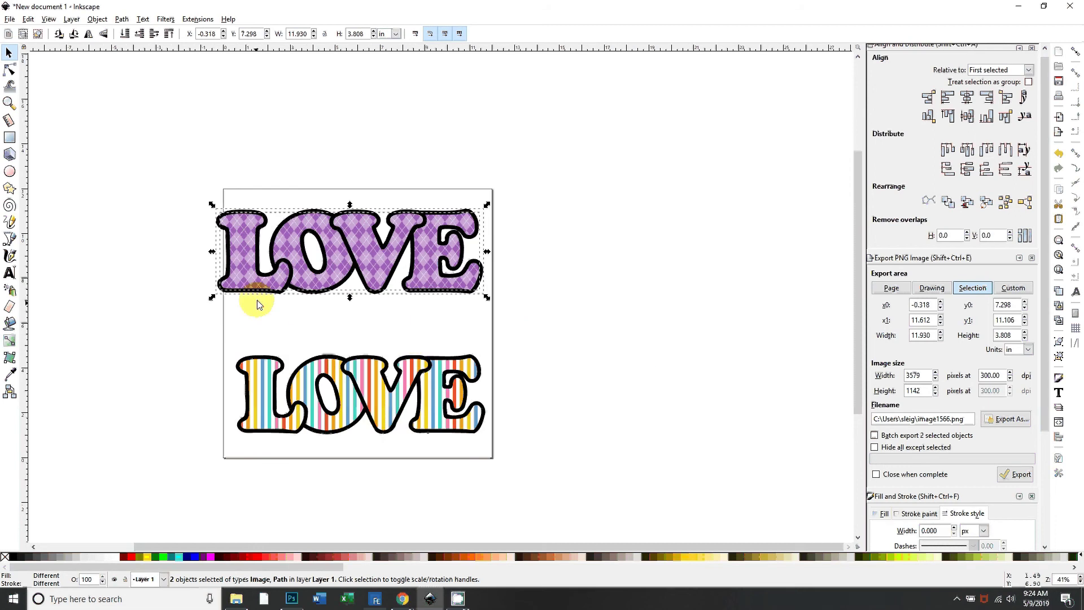
{"action": "left_click_drag", "start_coordinate": [375, 293], "coordinate": [395, 291]}
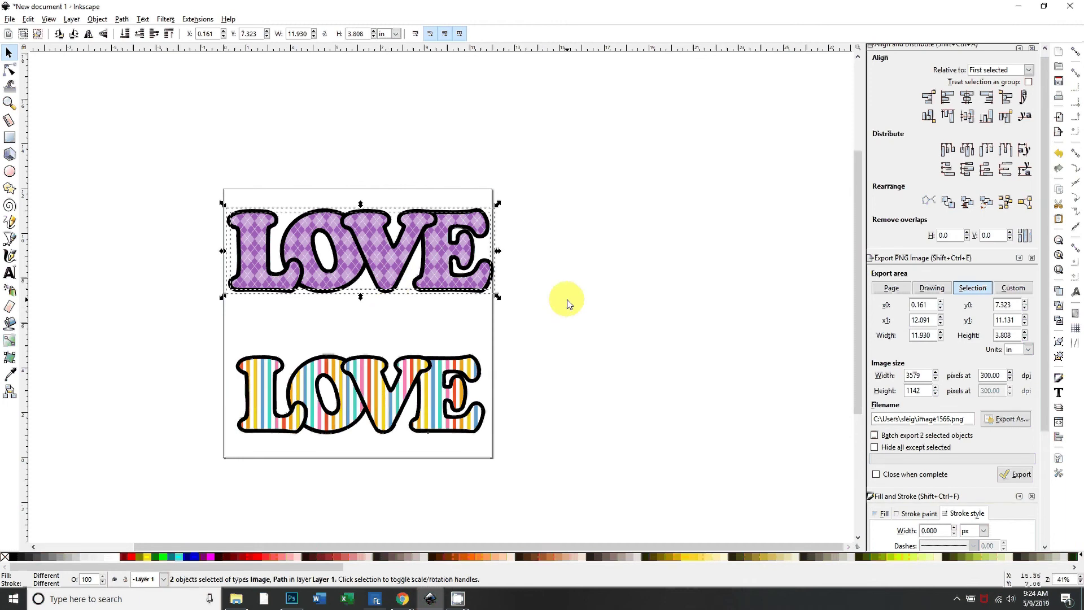
{"action": "left_click", "coordinate": [562, 318]}
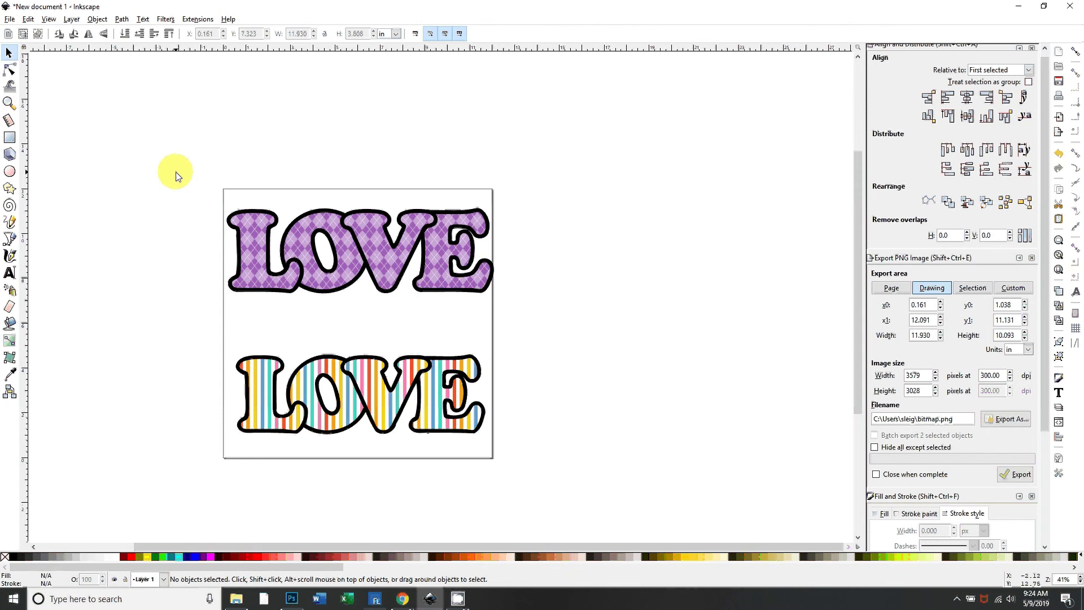
Open the PNG export settings for the purple LOVE and its outline, and close the Align and Distribute and Fill and Stroke dialogs
{"action": "left_click_drag", "start_coordinate": [184, 175], "coordinate": [536, 330]}
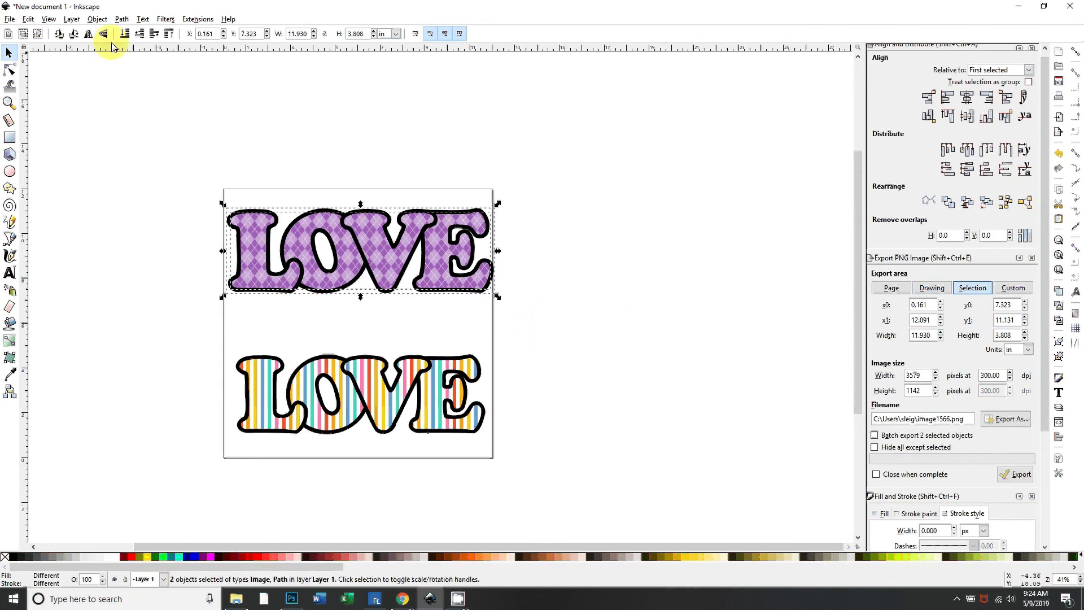
{"action": "left_click", "coordinate": [9, 22]}
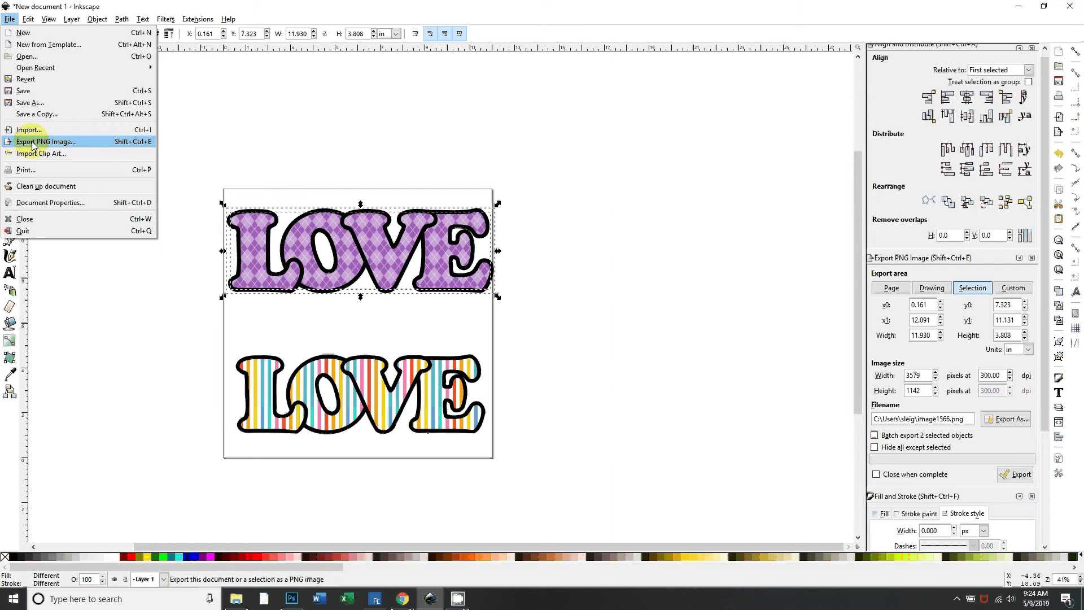
{"action": "left_click", "coordinate": [32, 143]}
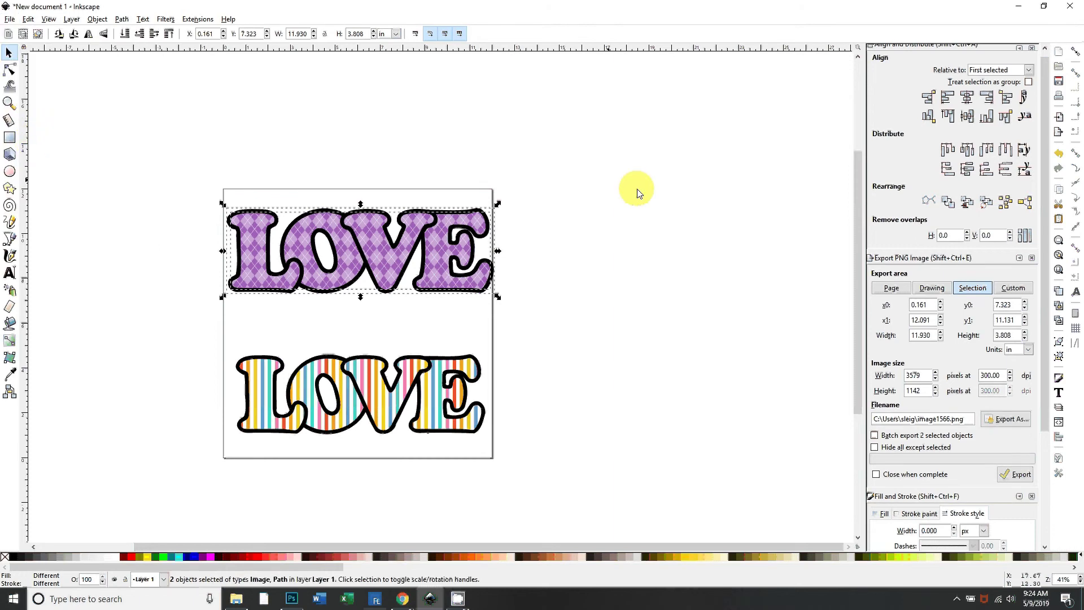
{"action": "scroll", "coordinate": [972, 325], "scroll_direction": "up", "scroll_amount": 1}
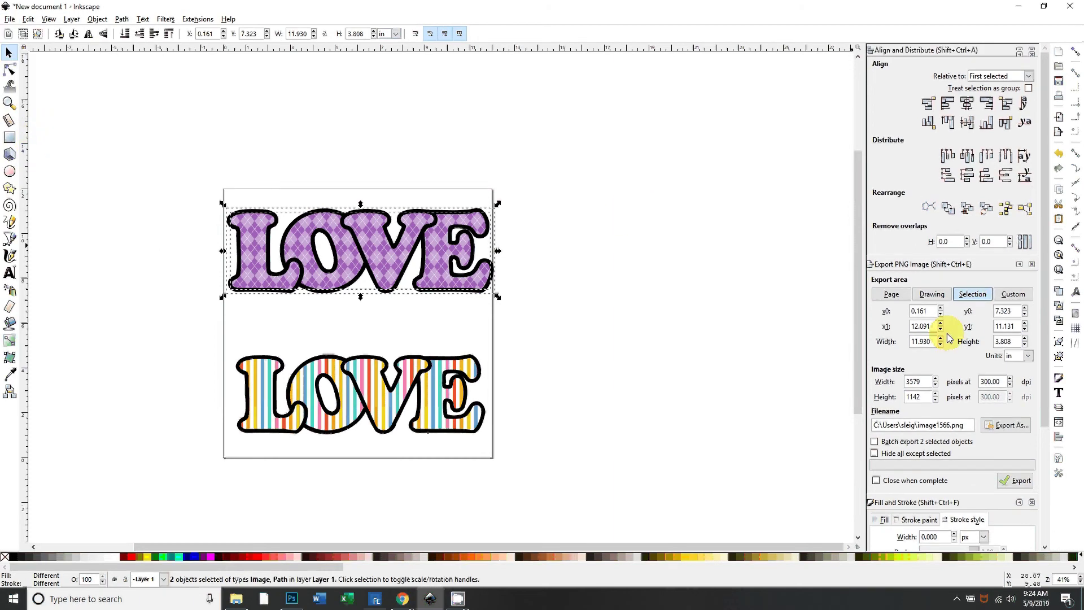
{"action": "left_click", "coordinate": [1032, 51]}
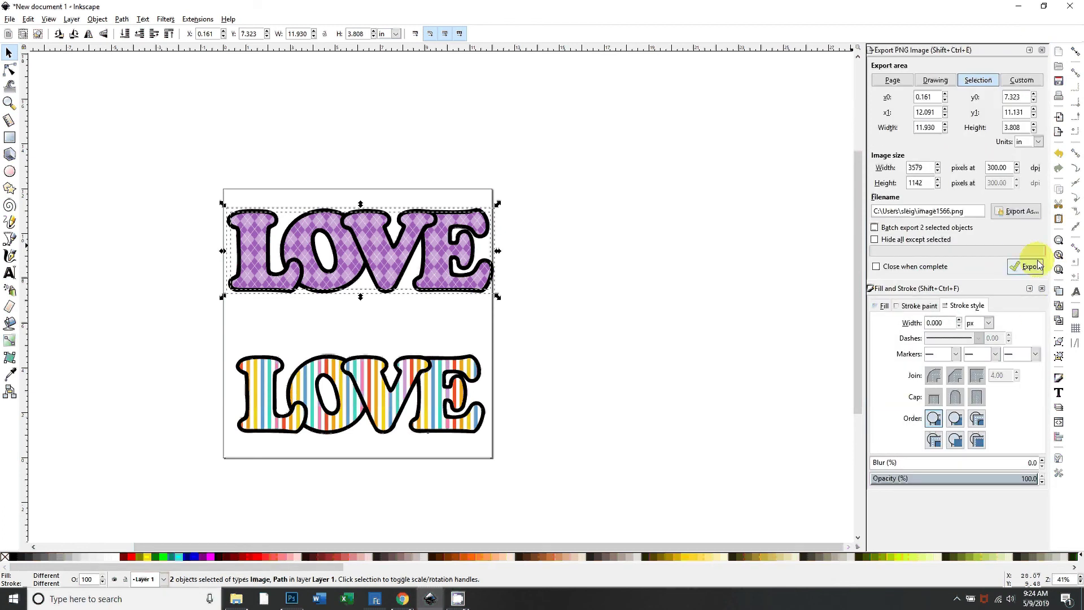
{"action": "left_click", "coordinate": [1042, 289]}
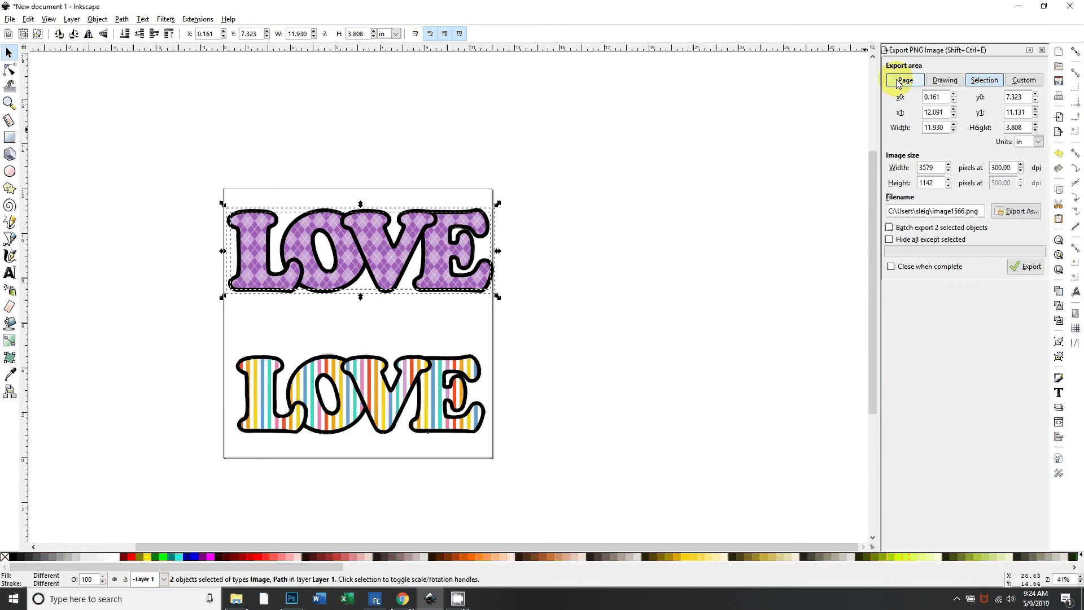
Set the PNG export area to the selection and choose the "for inclusive tutorials" folder within "Stuff from and for FB groups" as destination
{"action": "left_click", "coordinate": [984, 80]}
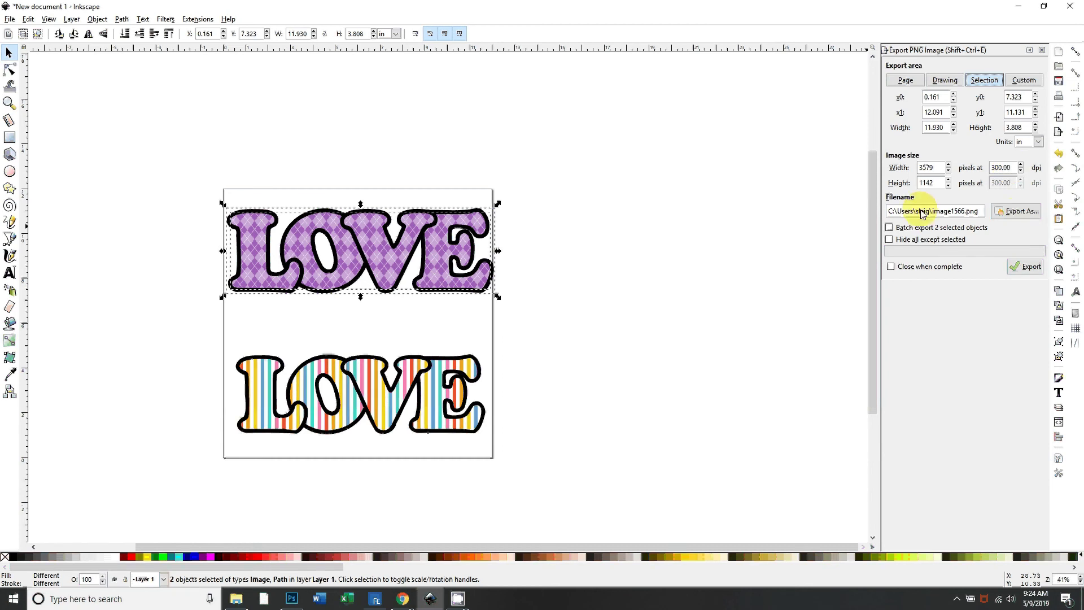
{"action": "left_click", "coordinate": [1023, 213]}
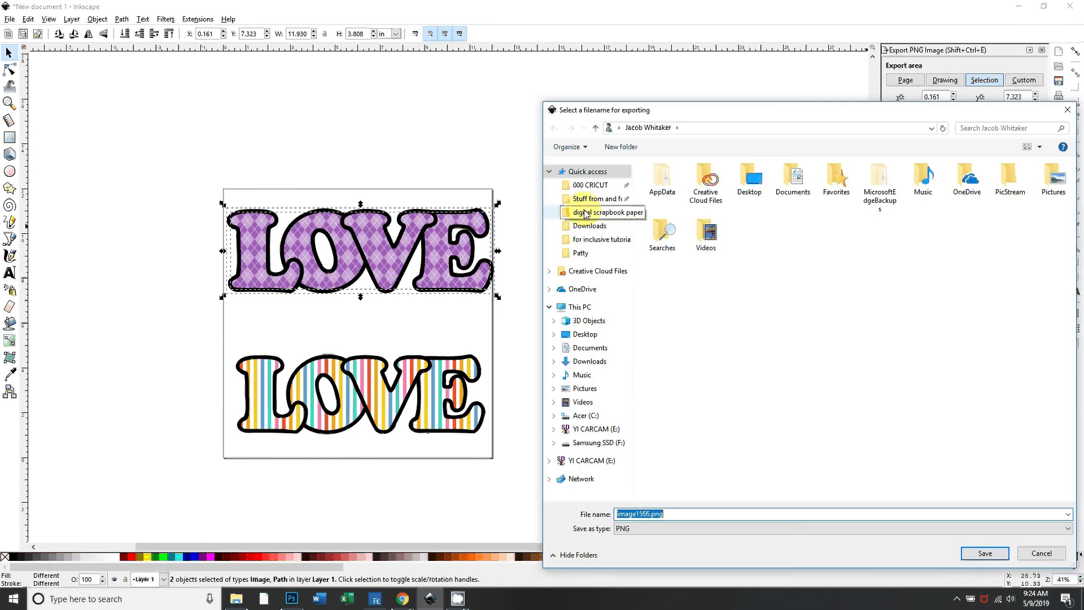
{"action": "left_click", "coordinate": [591, 199]}
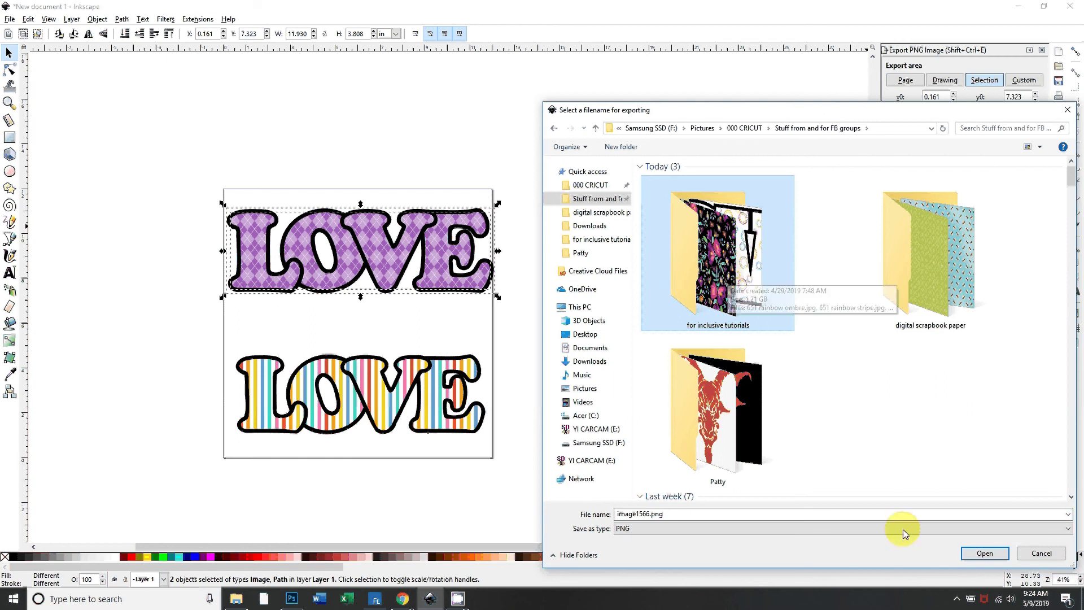
{"action": "left_click", "coordinate": [983, 553]}
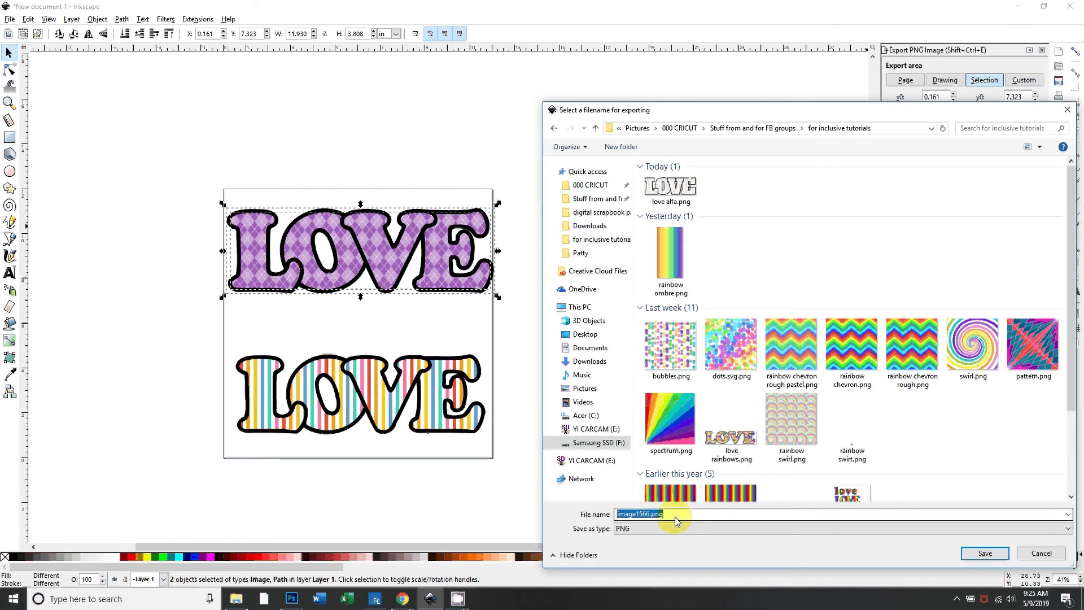
Name the export file "argyle love" and export the selected purple LOVE with its outline as a PNG
{"action": "key", "text": "Tab"}
{"action": "key", "text": "alt+Down"}
{"action": "key", "text": "Return"}
{"action": "key", "text": "shift+Tab"}
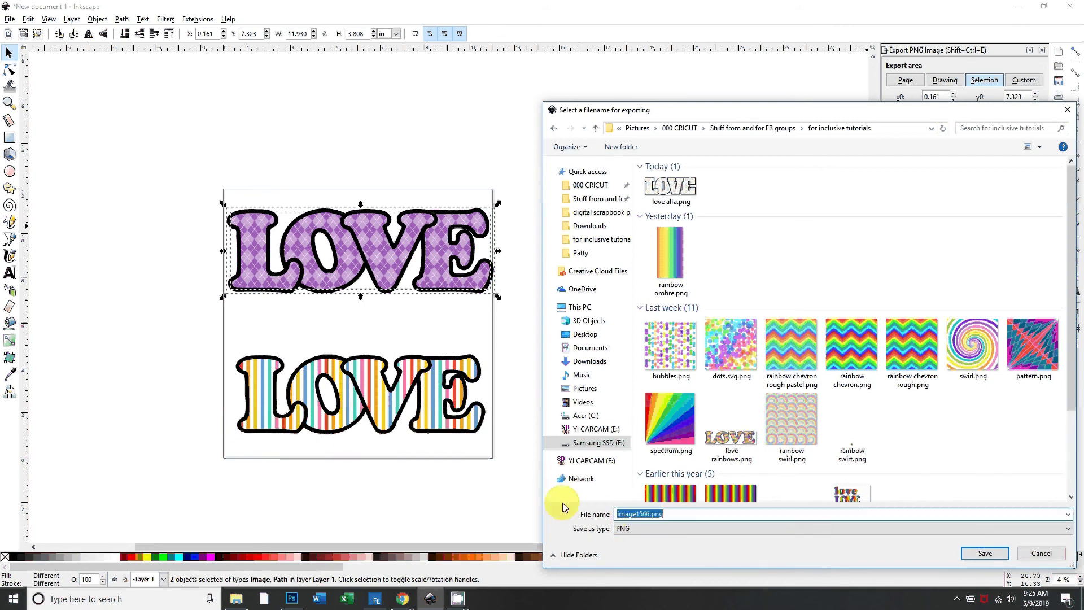
{"action": "type", "text": "argyle love"}
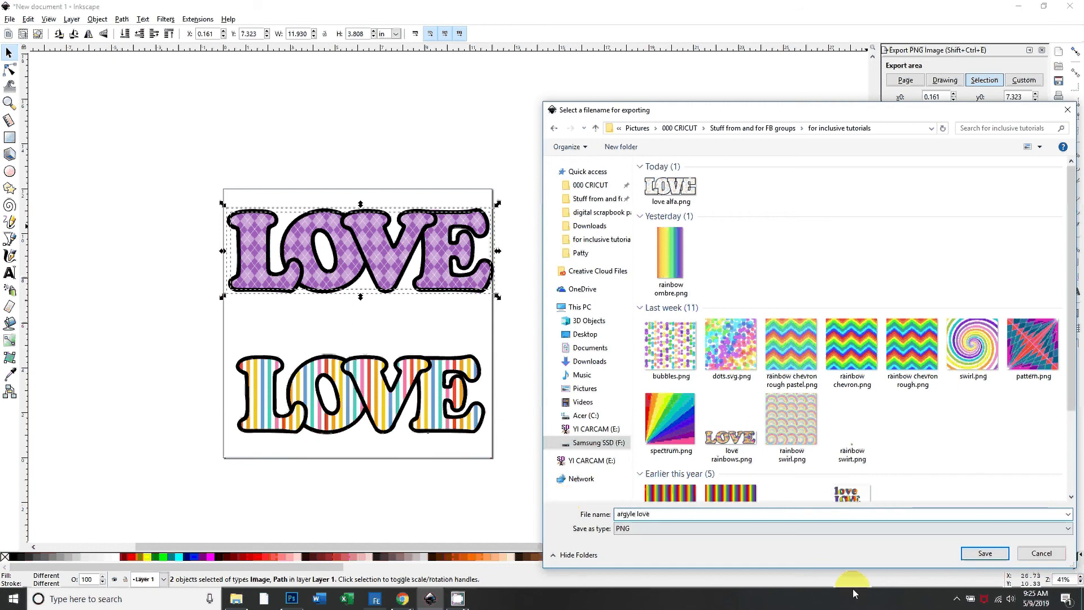
{"action": "left_click", "coordinate": [973, 553]}
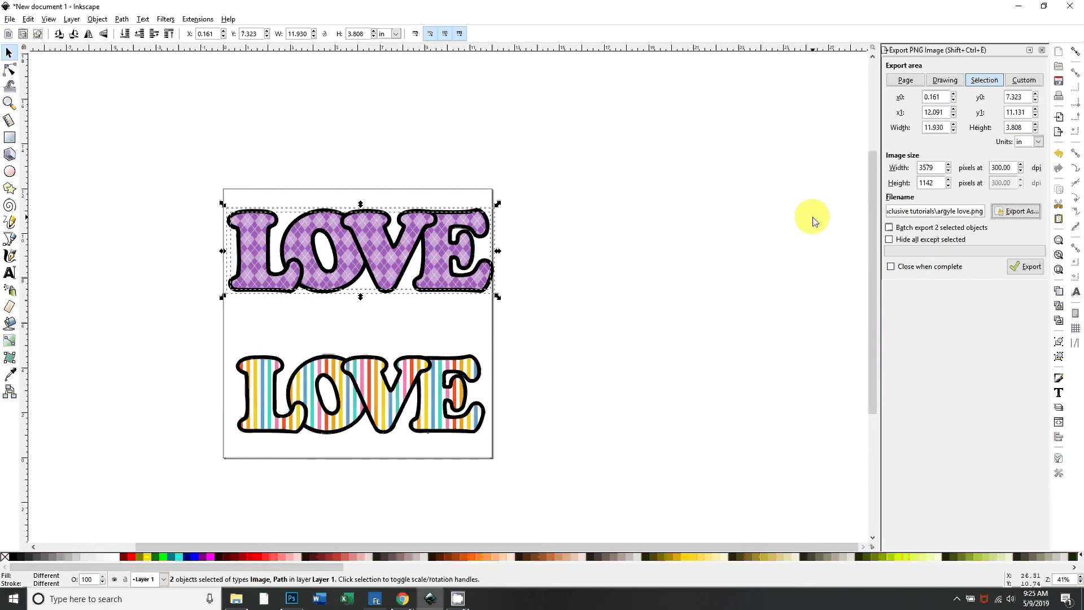
{"action": "left_click", "coordinate": [1030, 266]}
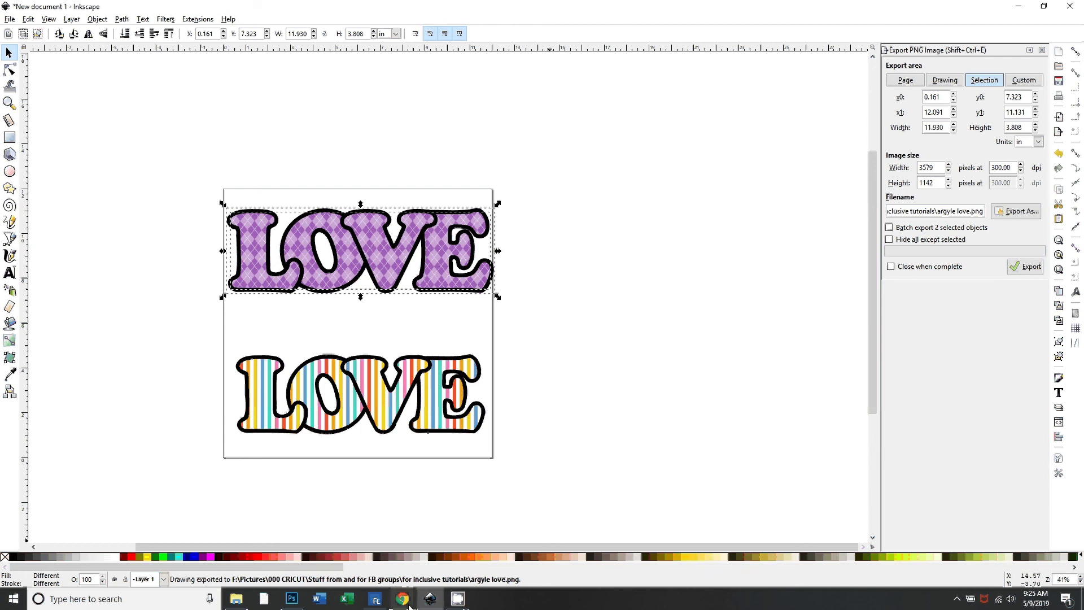
Switch to Chrome and open Cricut Design Space in place of the free digital scrapbooking paper page
{"action": "mouse_move", "coordinate": [402, 598]}
{"action": "left_click", "coordinate": [480, 574]}
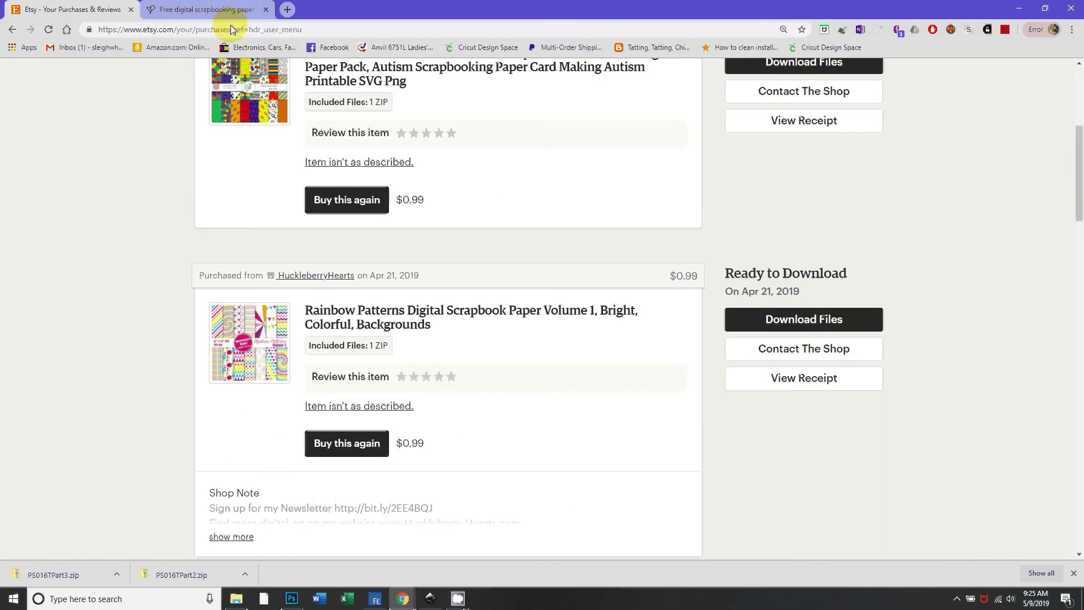
{"action": "left_click", "coordinate": [226, 10]}
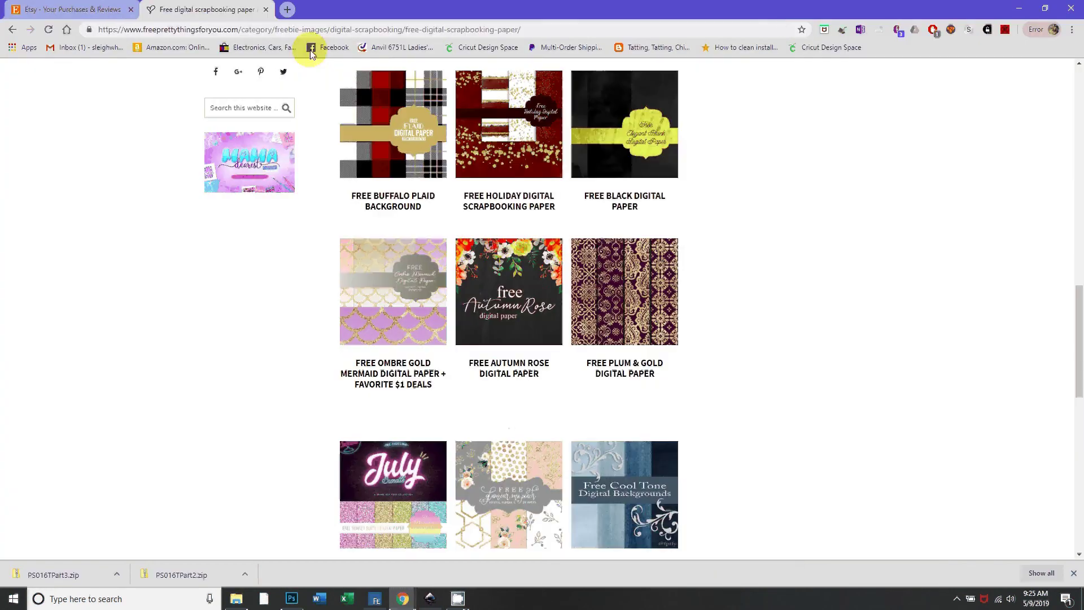
{"action": "left_click", "coordinate": [488, 48]}
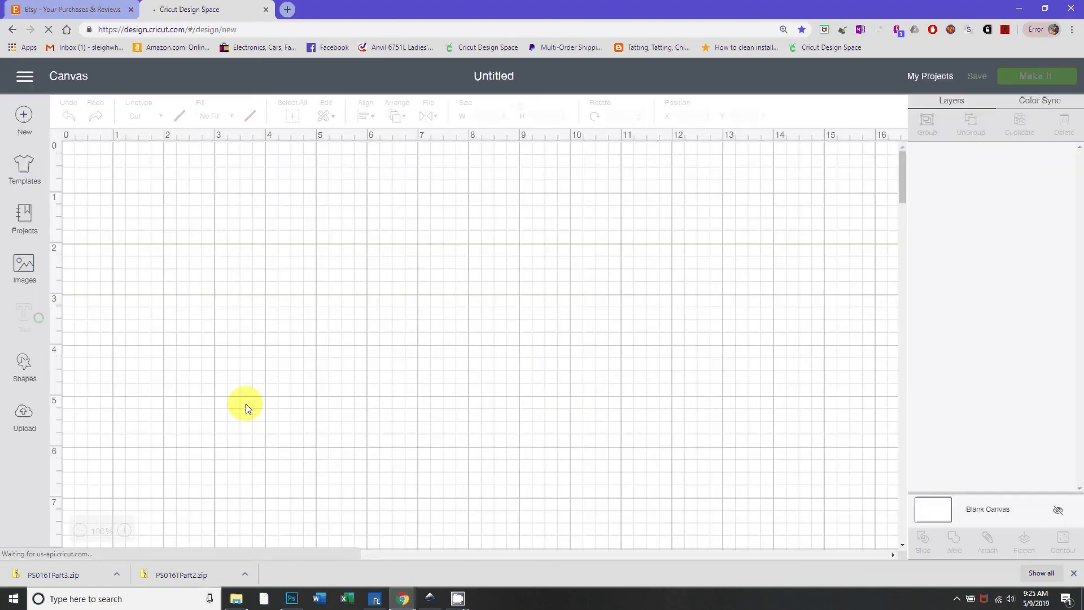
Upload argyle love.png as a new image in Cricut Design Space
{"action": "left_click", "coordinate": [23, 418]}
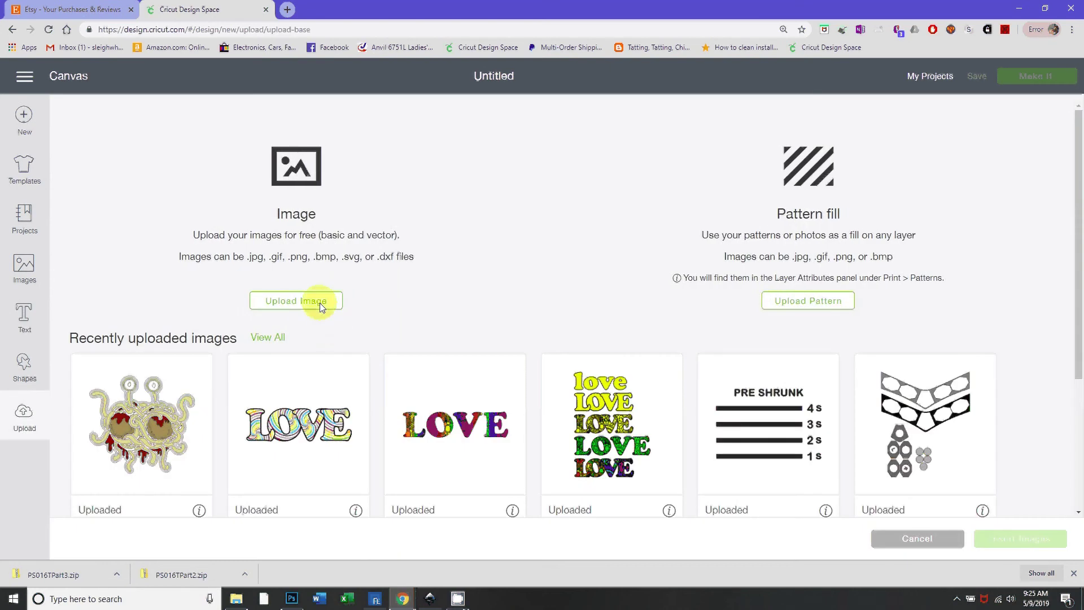
{"action": "left_click", "coordinate": [319, 304]}
{"action": "left_click", "coordinate": [559, 314]}
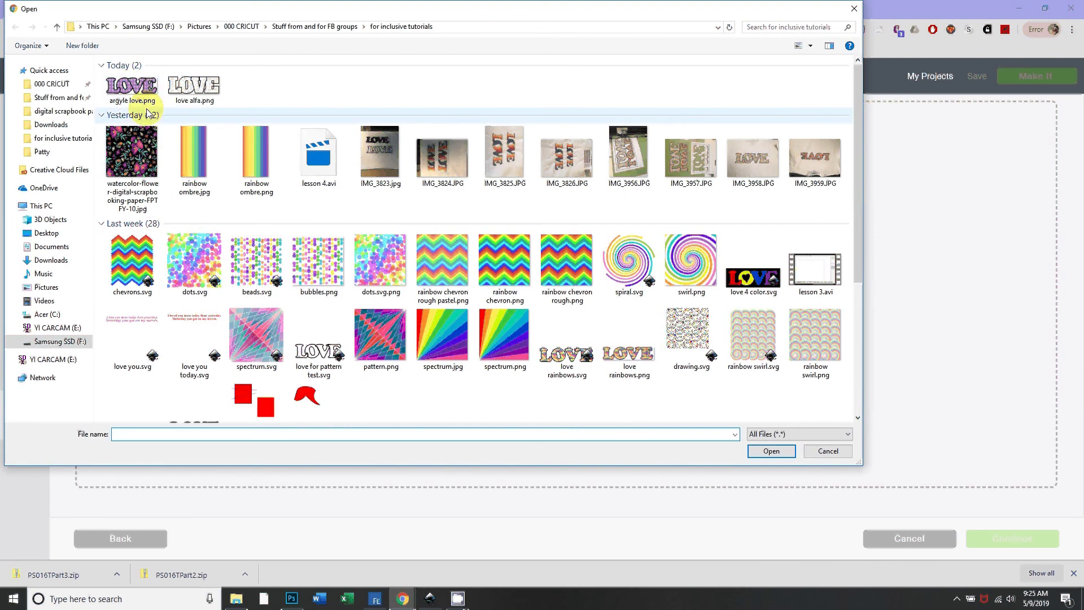
{"action": "left_click", "coordinate": [134, 86]}
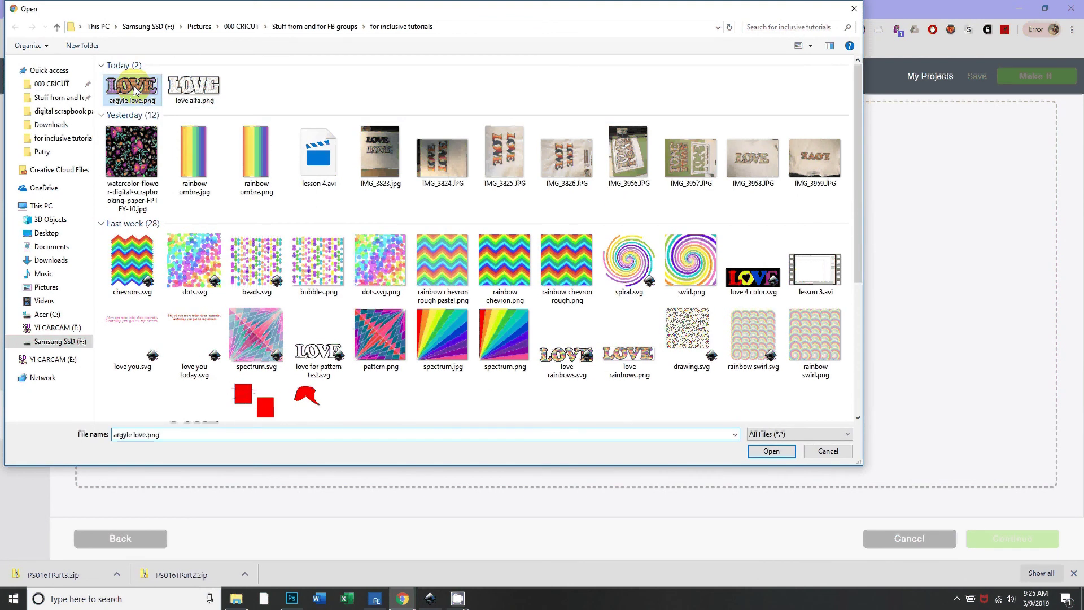
{"action": "left_click", "coordinate": [771, 452]}
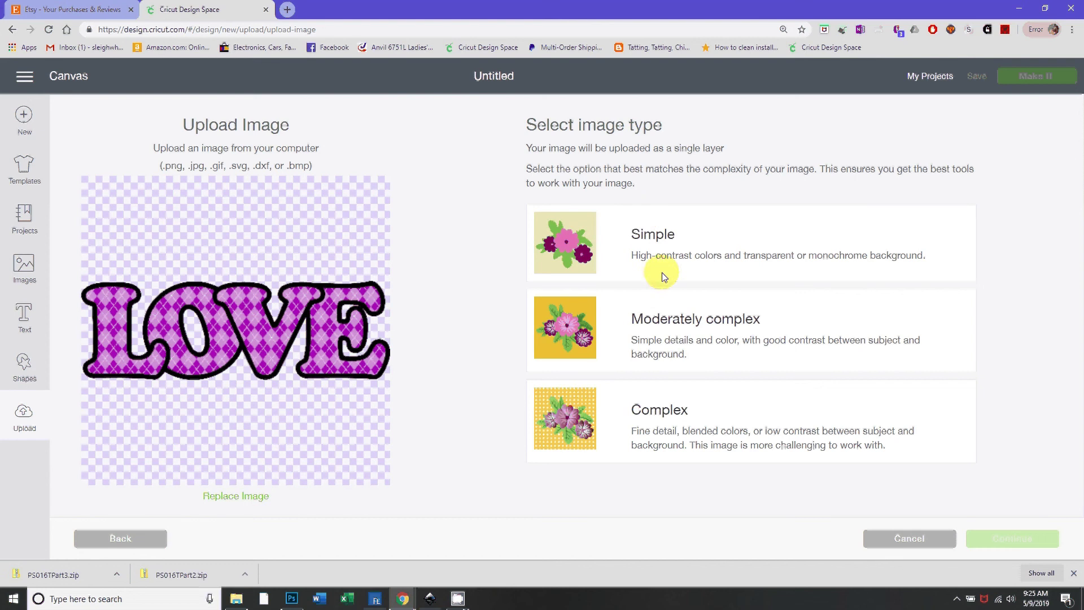
Set the uploaded image's type to Complex, check the whole image in Select & erase, and continue to the save options
{"action": "left_click", "coordinate": [700, 412]}
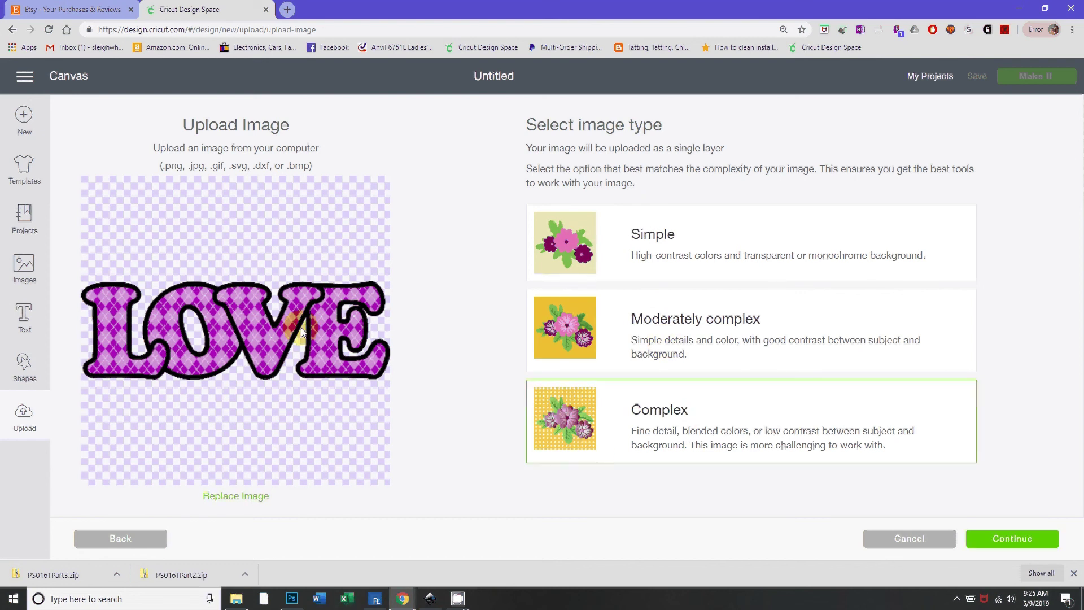
{"action": "left_click", "coordinate": [1011, 537]}
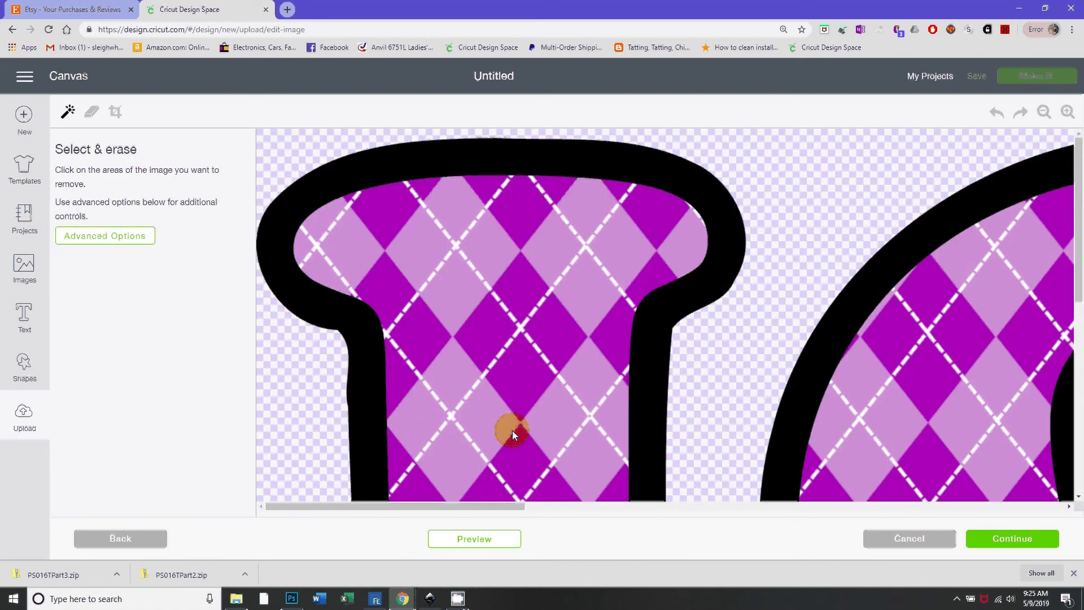
{"action": "left_click", "coordinate": [1044, 111]}
{"action": "left_click", "coordinate": [1044, 111]}
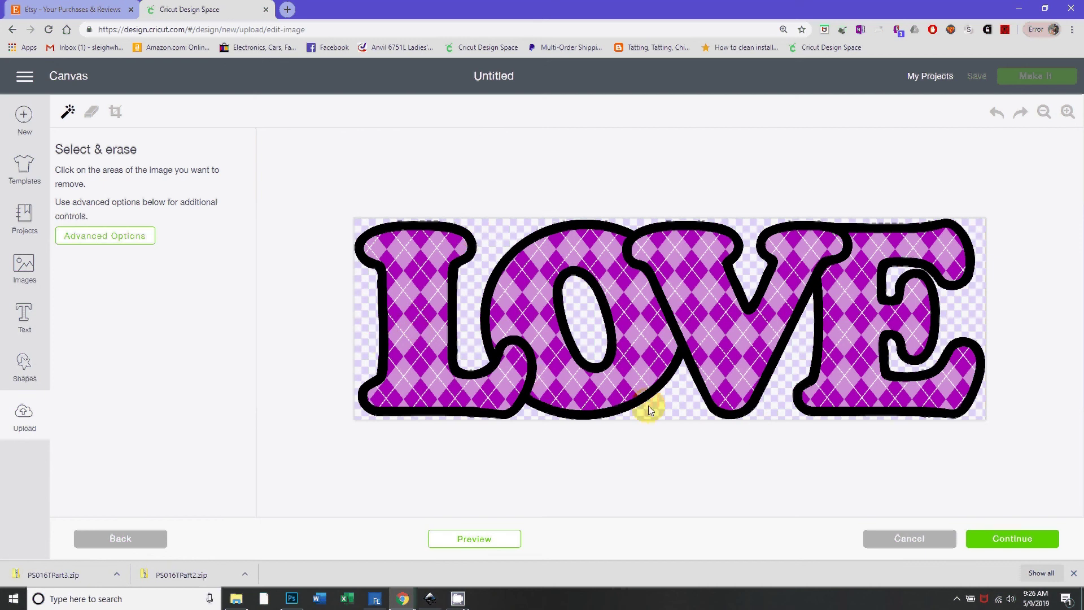
{"action": "left_click", "coordinate": [728, 346]}
{"action": "left_click", "coordinate": [1017, 540]}
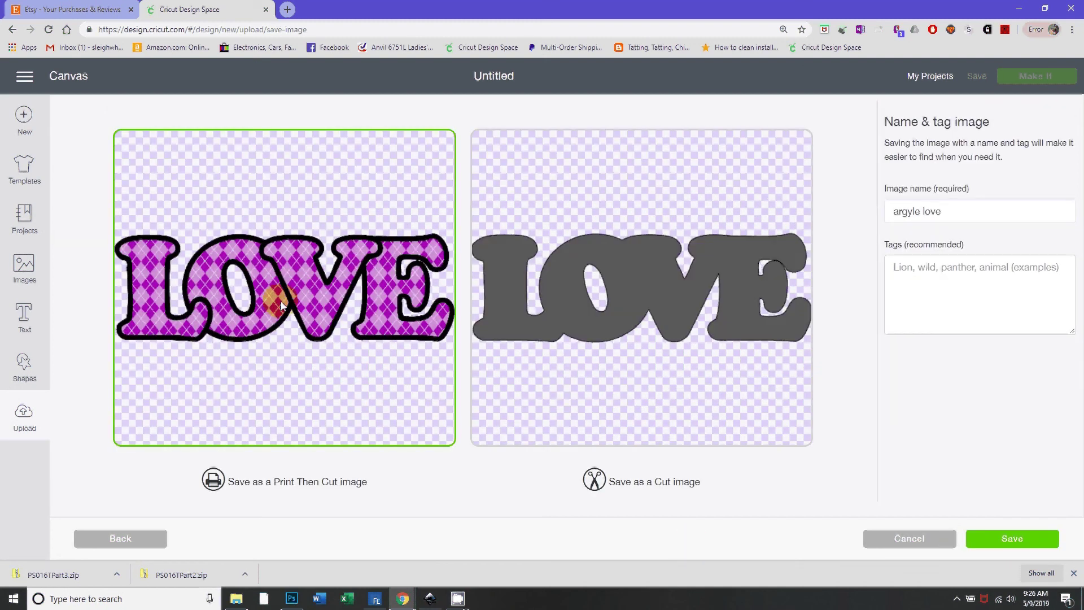
Save argyle love as a Print Then Cut image and insert it into the canvas
{"action": "left_click", "coordinate": [1028, 538]}
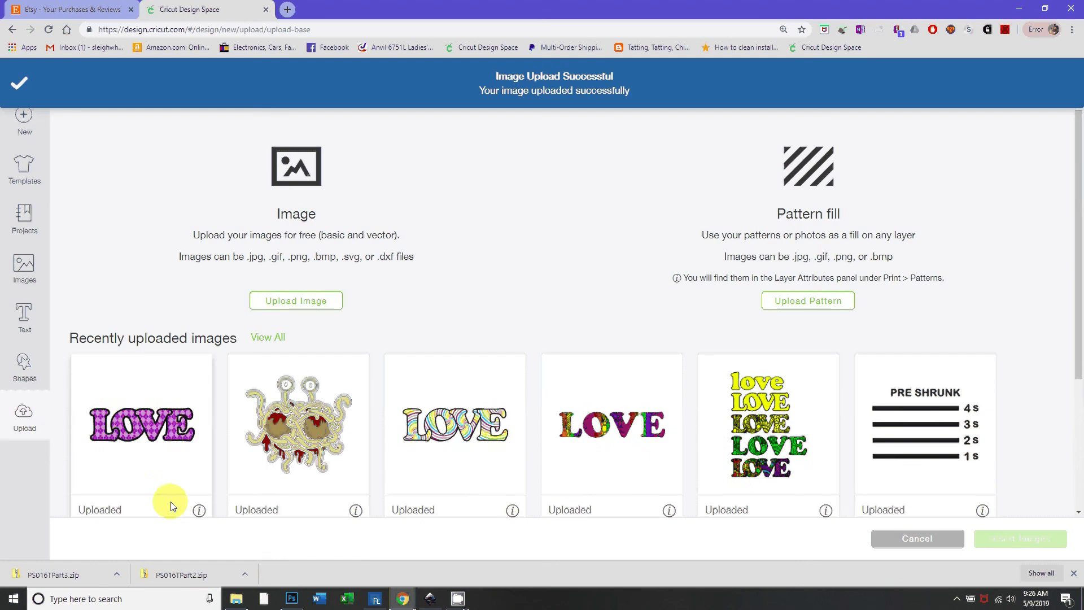
{"action": "left_click", "coordinate": [127, 432]}
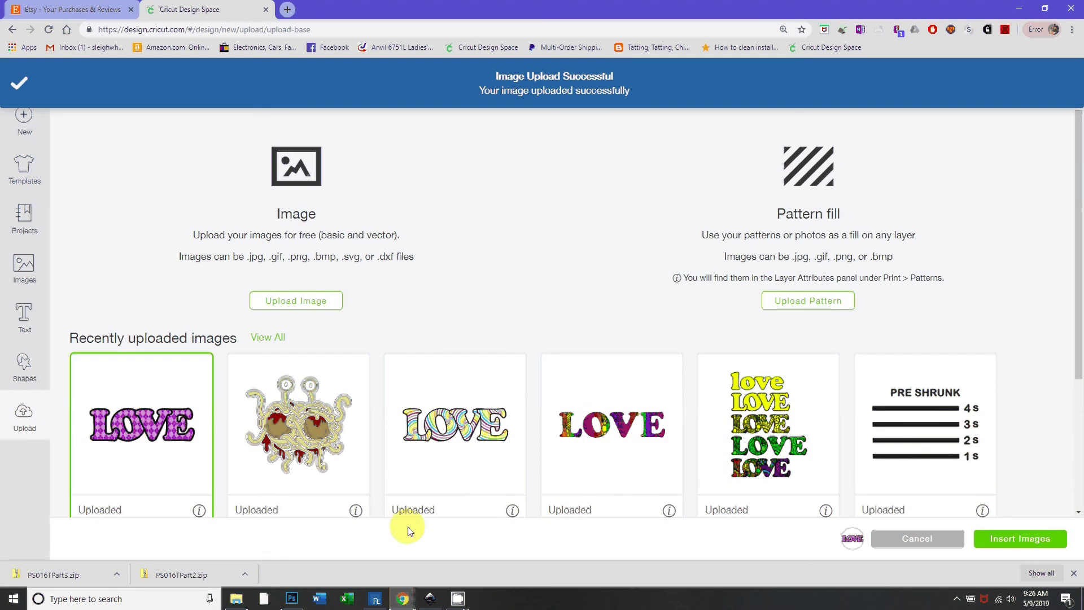
{"action": "left_click", "coordinate": [990, 541]}
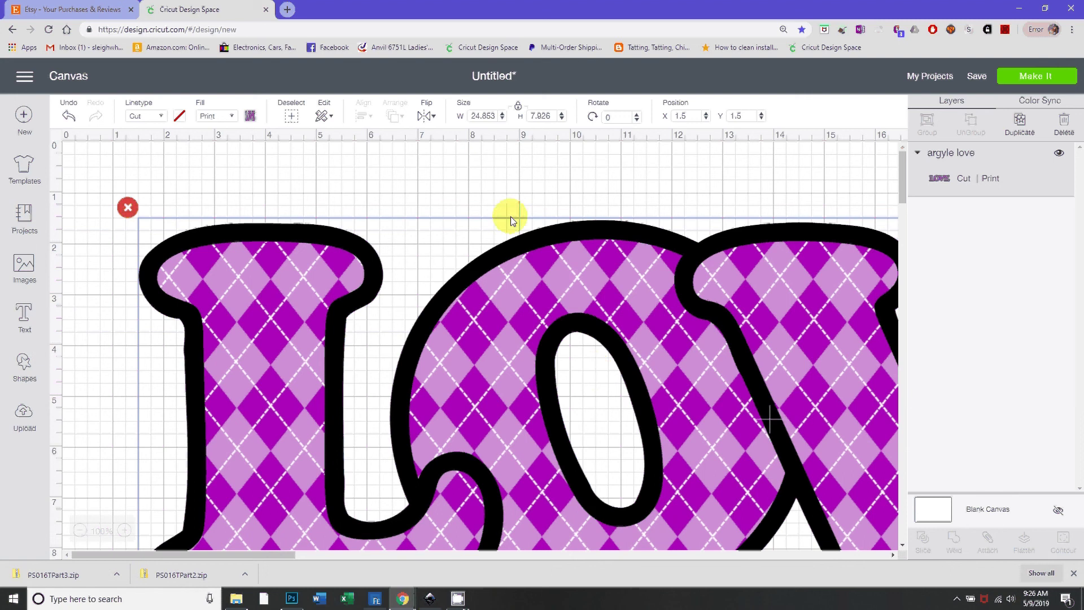
Set the argyle love image's width to 9.25 in with its proportions locked
{"action": "left_click", "coordinate": [511, 216]}
{"action": "left_click", "coordinate": [507, 312]}
{"action": "left_click", "coordinate": [537, 322]}
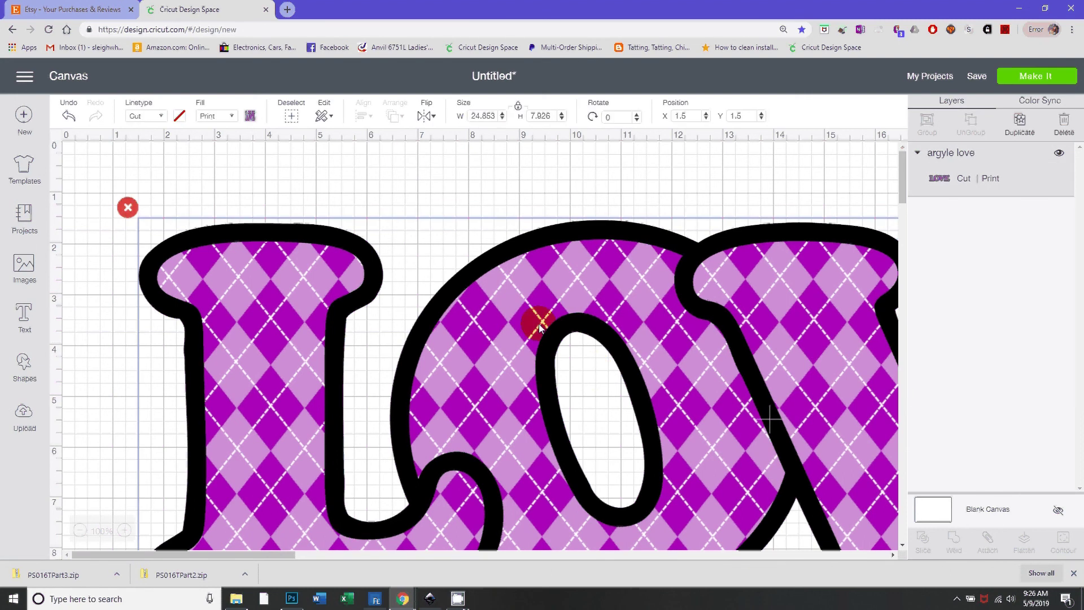
{"action": "left_click", "coordinate": [486, 117]}
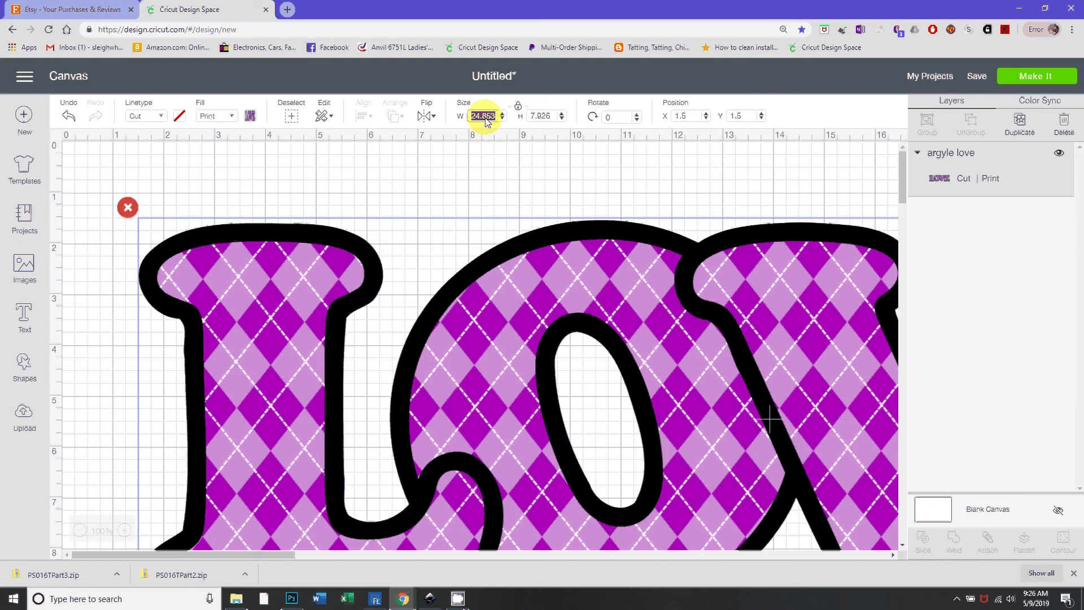
{"action": "type", "text": "9.25"}
Send the resized LOVE design to the mat preparation stage and check its layout on the mat
{"action": "left_click", "coordinate": [1036, 76]}
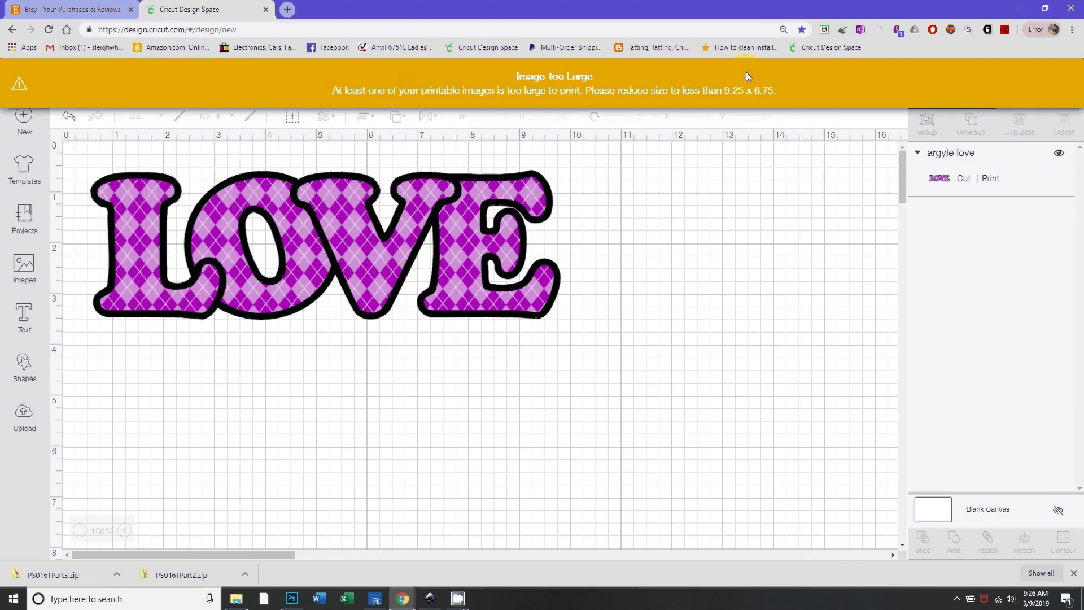
{"action": "left_click", "coordinate": [506, 283]}
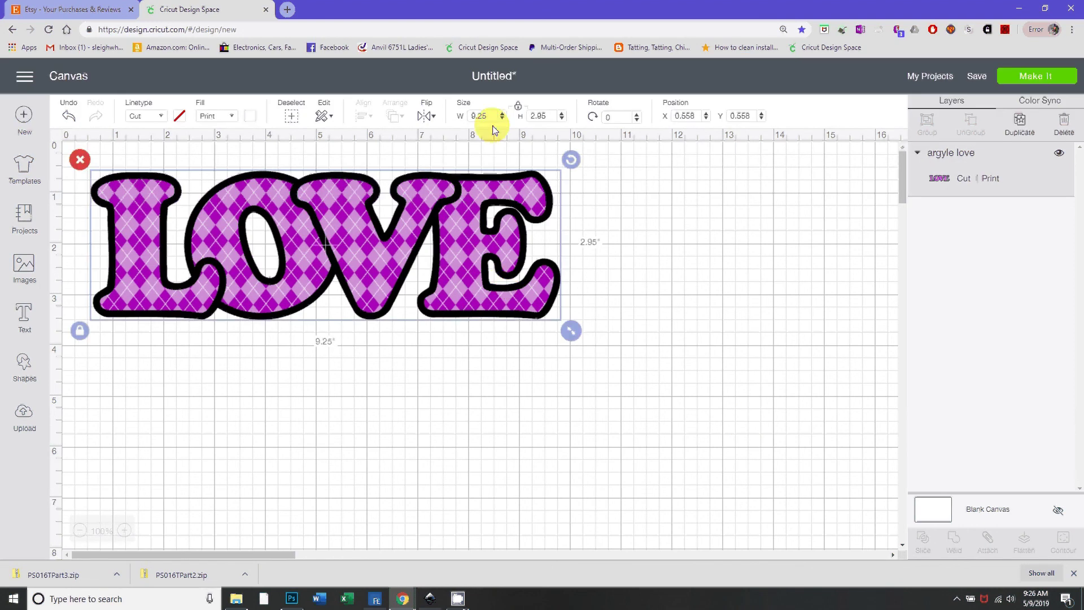
{"action": "left_click", "coordinate": [1025, 77]}
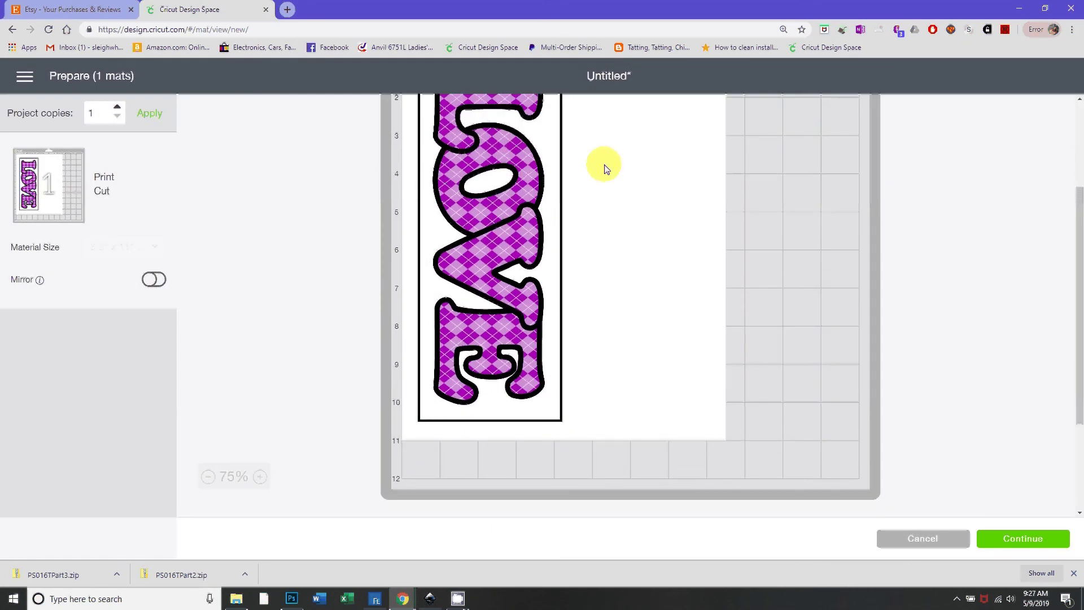
{"action": "scroll", "coordinate": [603, 164], "scroll_direction": "up", "scroll_amount": 3}
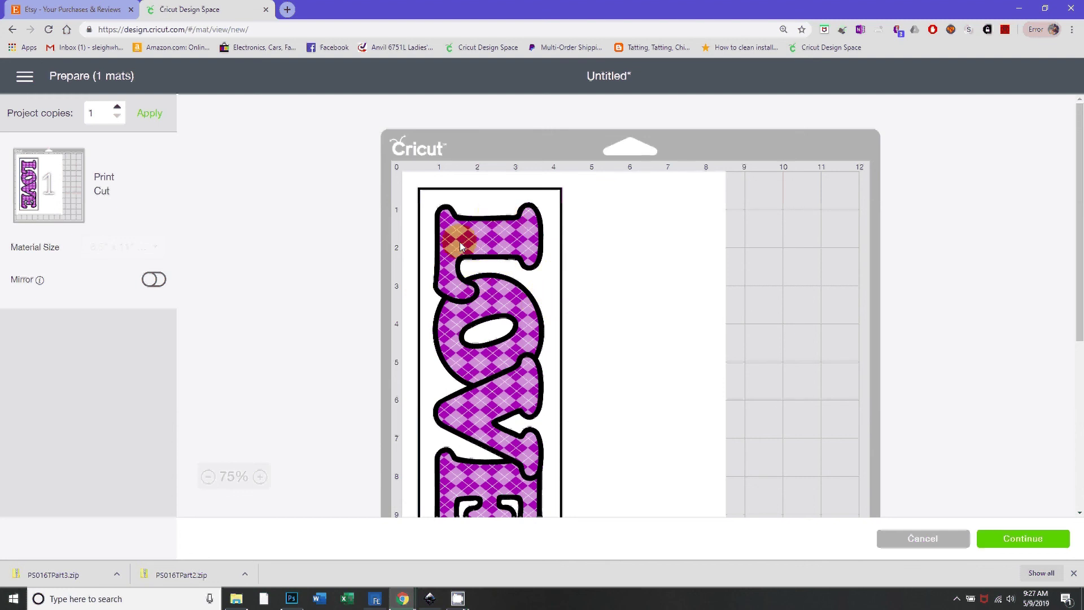
{"action": "scroll", "coordinate": [678, 407], "scroll_direction": "down", "scroll_amount": 1}
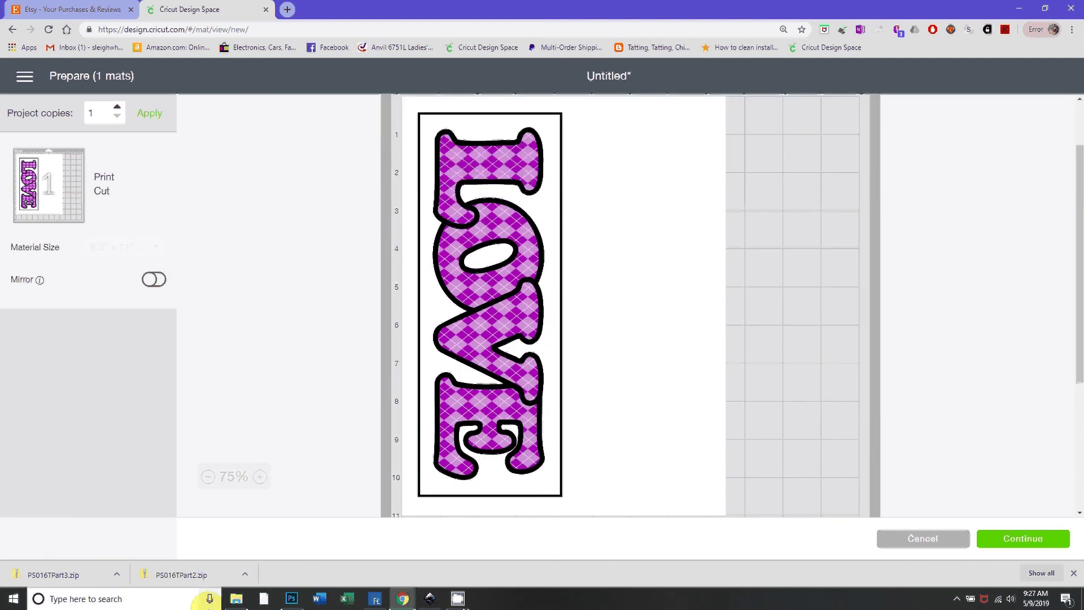
Switch to Photoshop and view the cutting photos IMG_3957.JPG and IMG_3956.JPG
{"action": "left_click", "coordinate": [292, 599]}
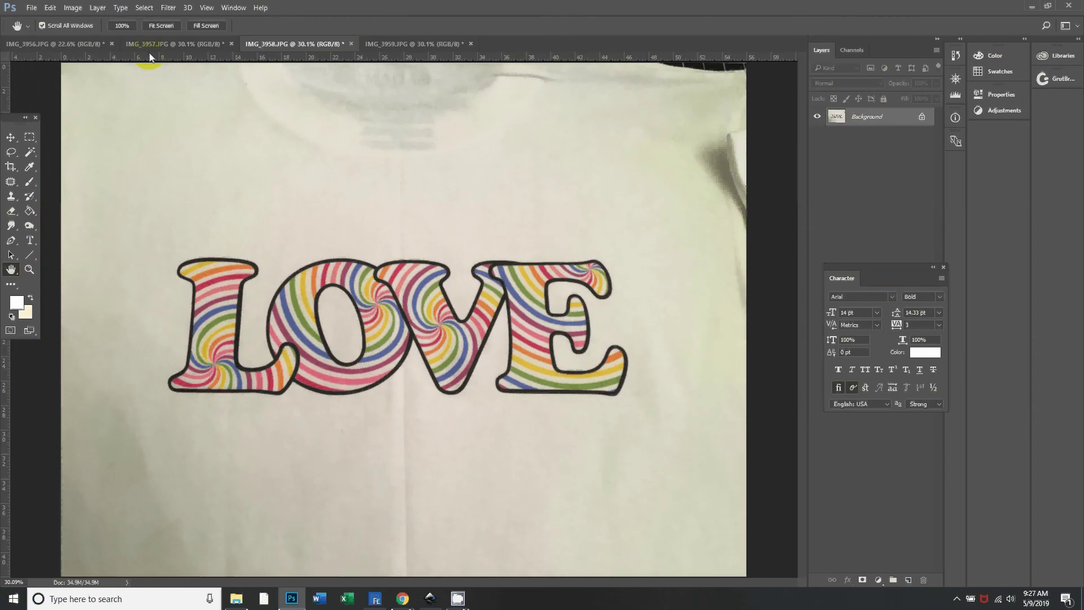
{"action": "left_click", "coordinate": [173, 43]}
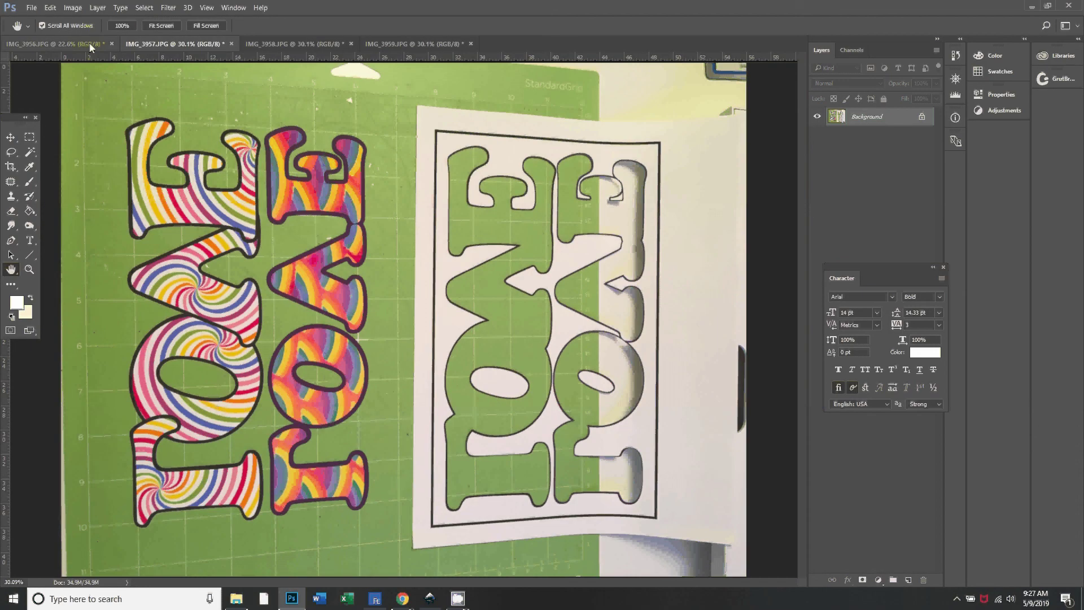
{"action": "left_click", "coordinate": [91, 46]}
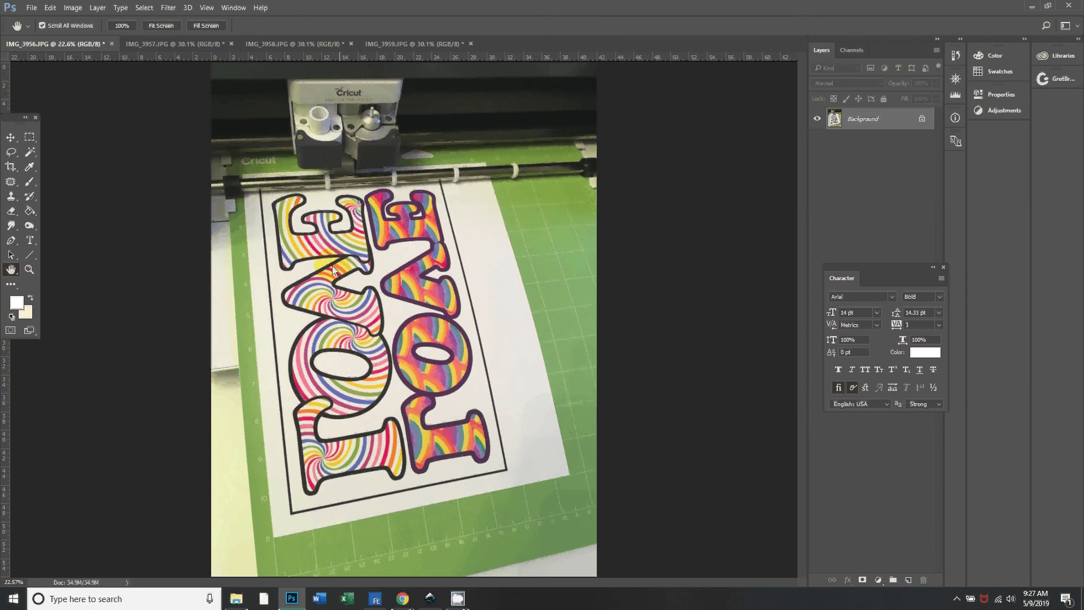
Return to Inkscape, flip the purple argyle LOVE and its outline horizontally, and reselect both objects
{"action": "left_click", "coordinate": [430, 599]}
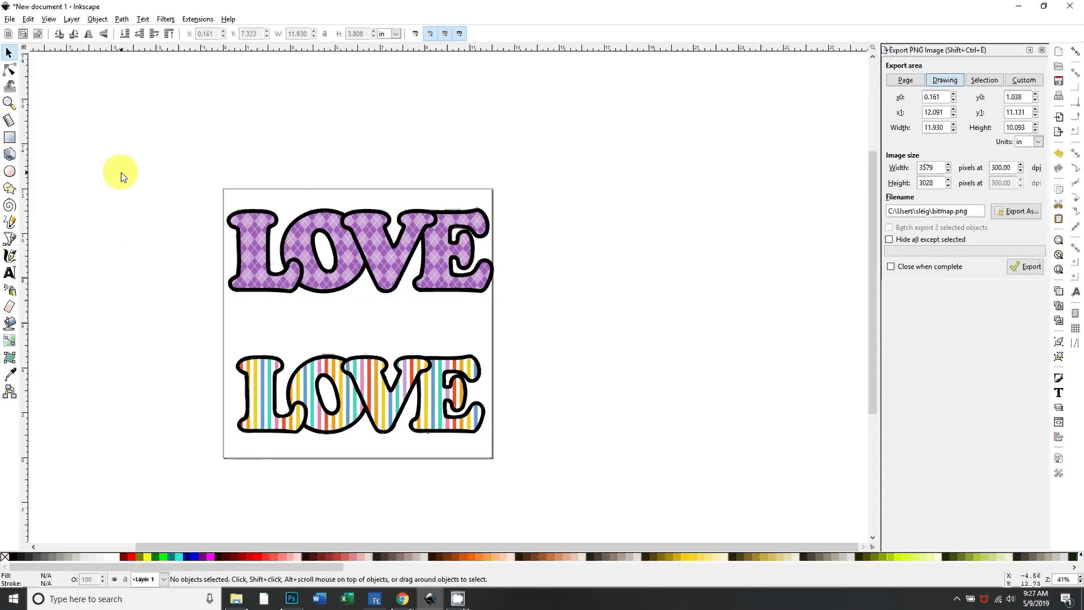
{"action": "left_click_drag", "start_coordinate": [121, 170], "coordinate": [609, 326]}
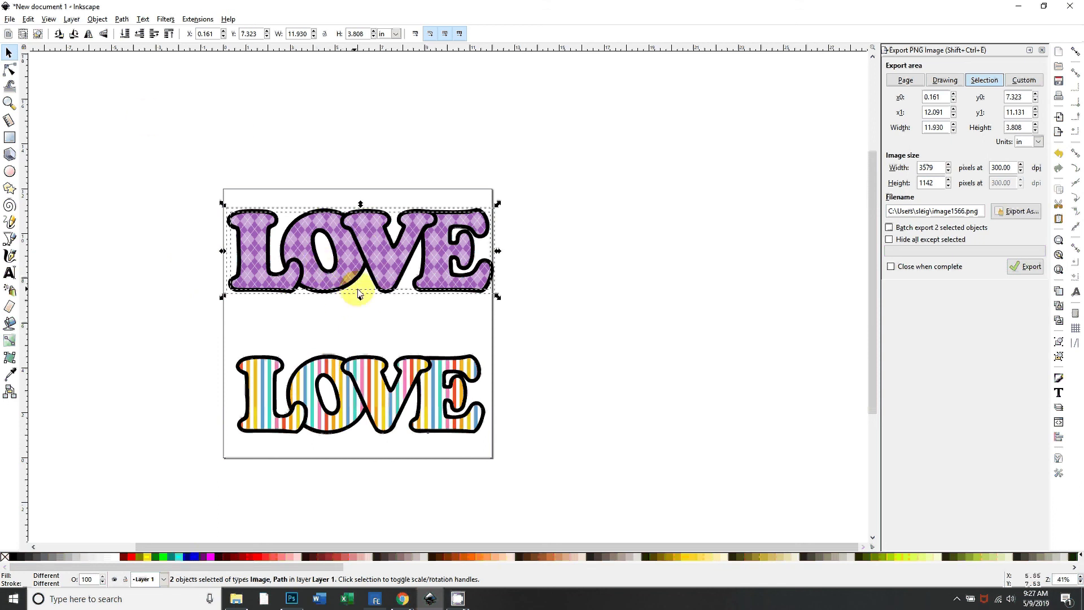
{"action": "left_click", "coordinate": [89, 38]}
{"action": "left_click", "coordinate": [602, 286]}
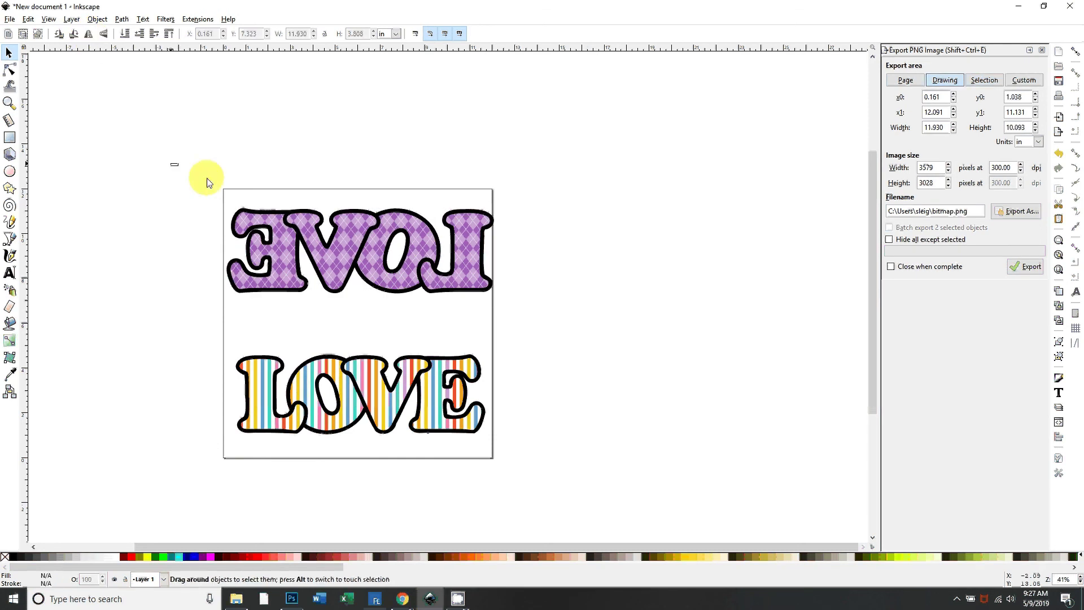
{"action": "left_click_drag", "start_coordinate": [207, 182], "coordinate": [752, 326]}
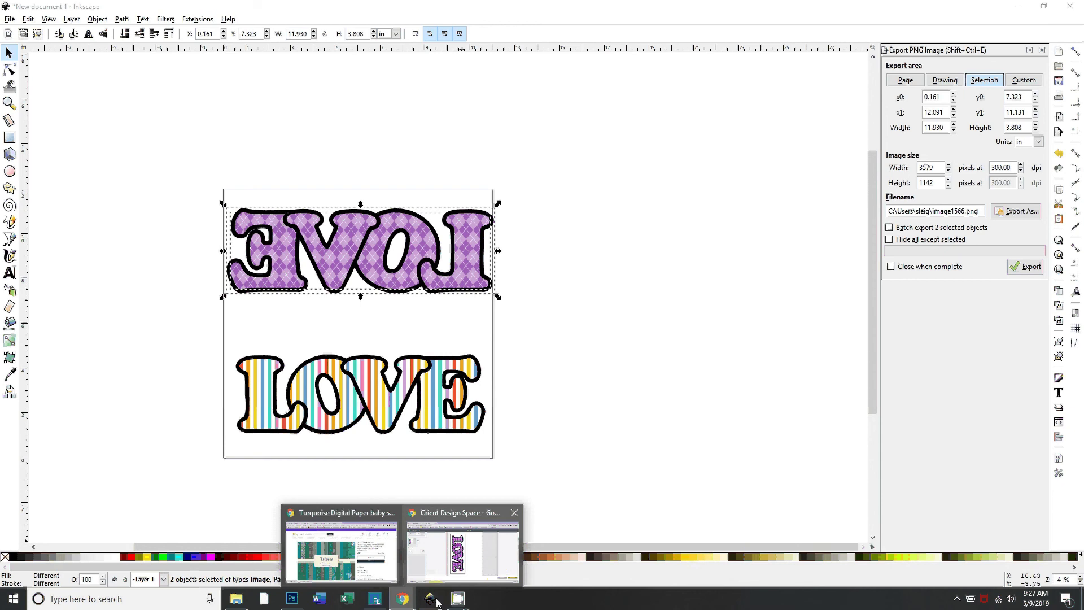
Check the unmirrored LOVE on the Cricut Design Space mat and return to the flipped design in Inkscape
{"action": "left_click", "coordinate": [460, 551]}
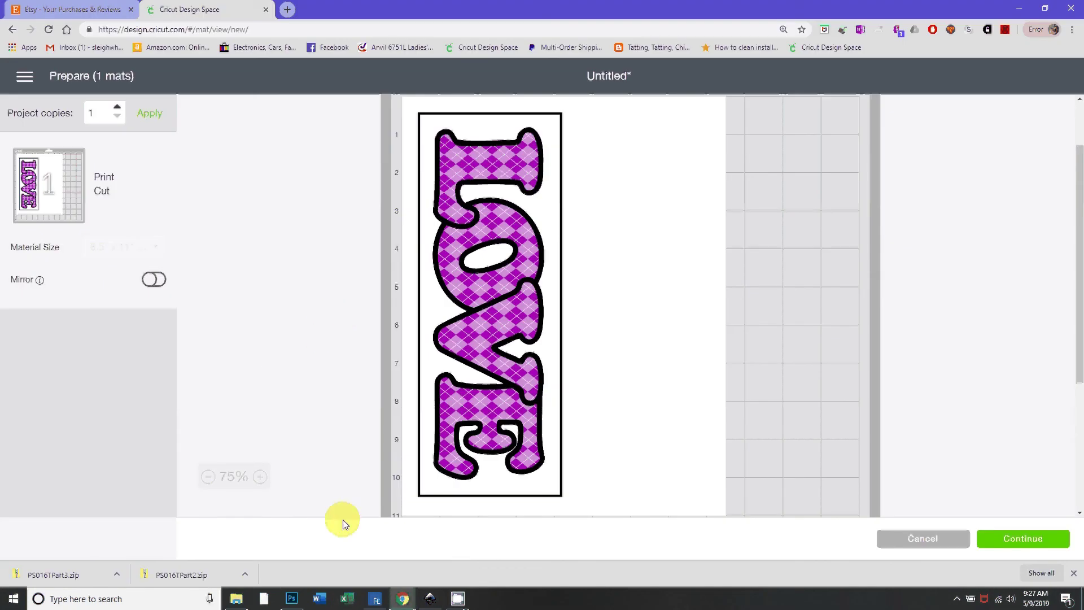
{"action": "left_click", "coordinate": [432, 600]}
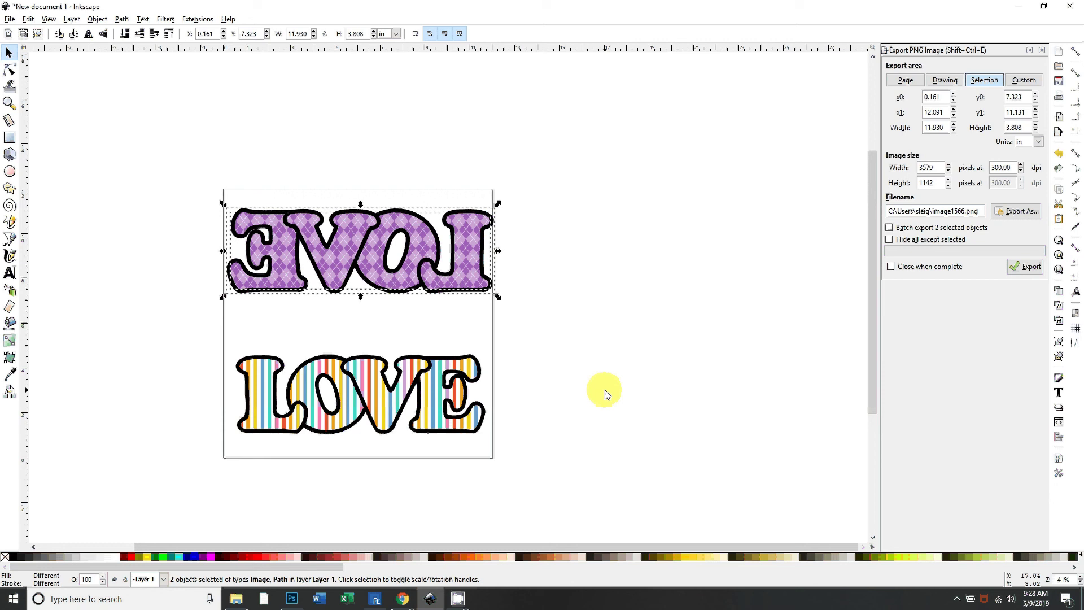
{"action": "left_click", "coordinate": [458, 598]}
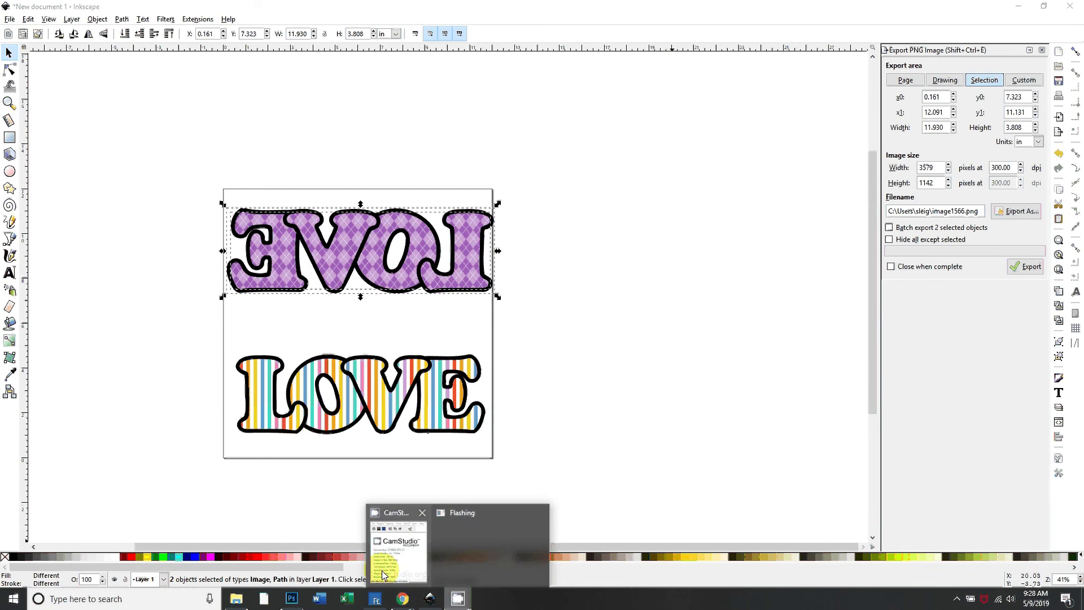